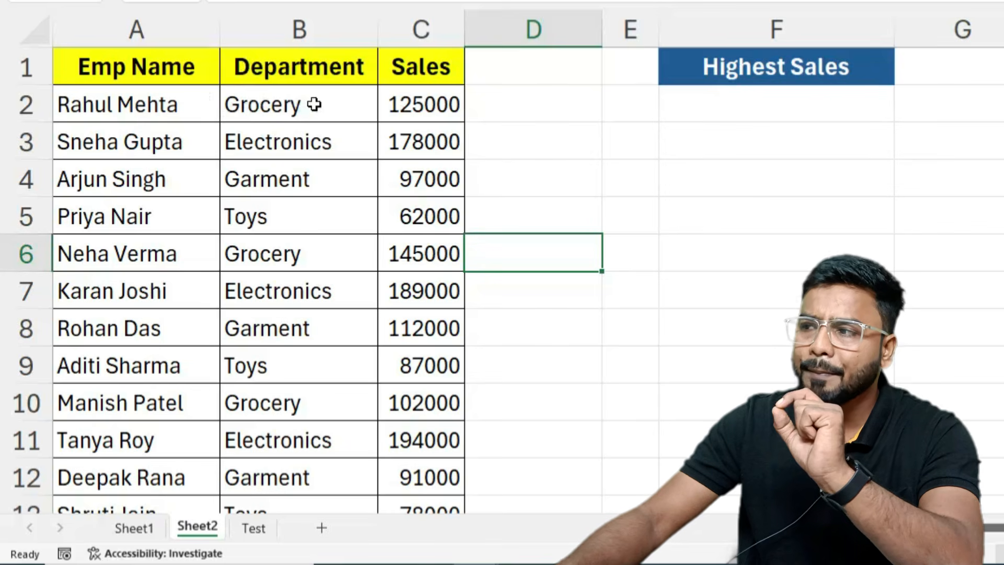
Review the departments on Sheet2, and the Department and Salary columns of the employee table on Sheet1.
left_click_drag(314, 101, 312, 320)
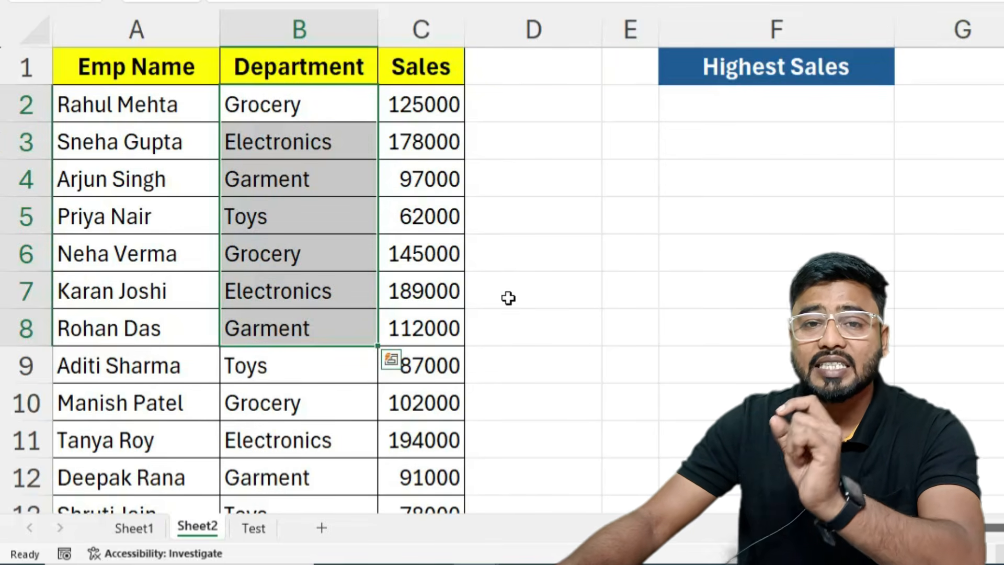
left_click(526, 284)
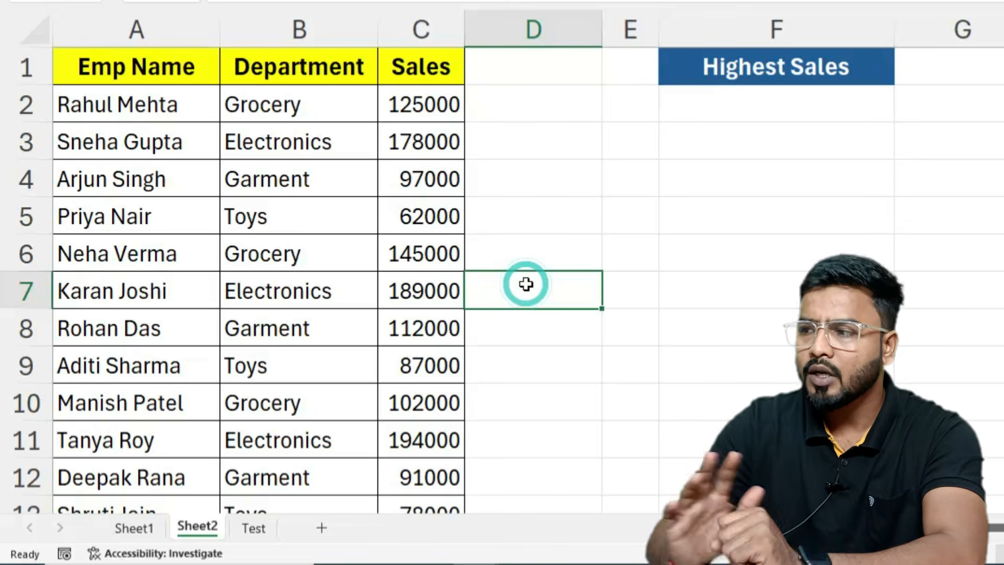
left_click(150, 530)
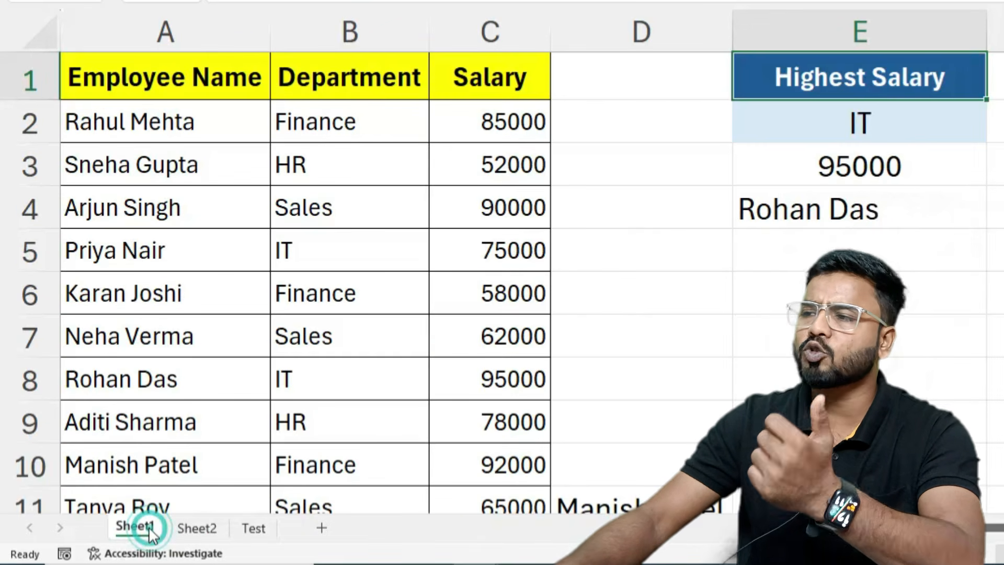
left_click(340, 376)
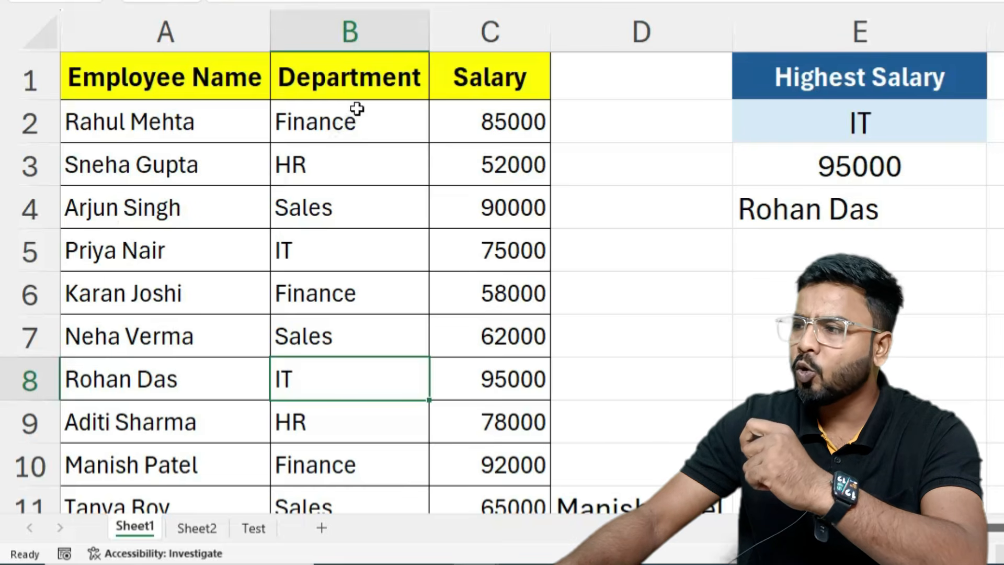
left_click_drag(352, 105, 347, 204)
left_click(500, 130)
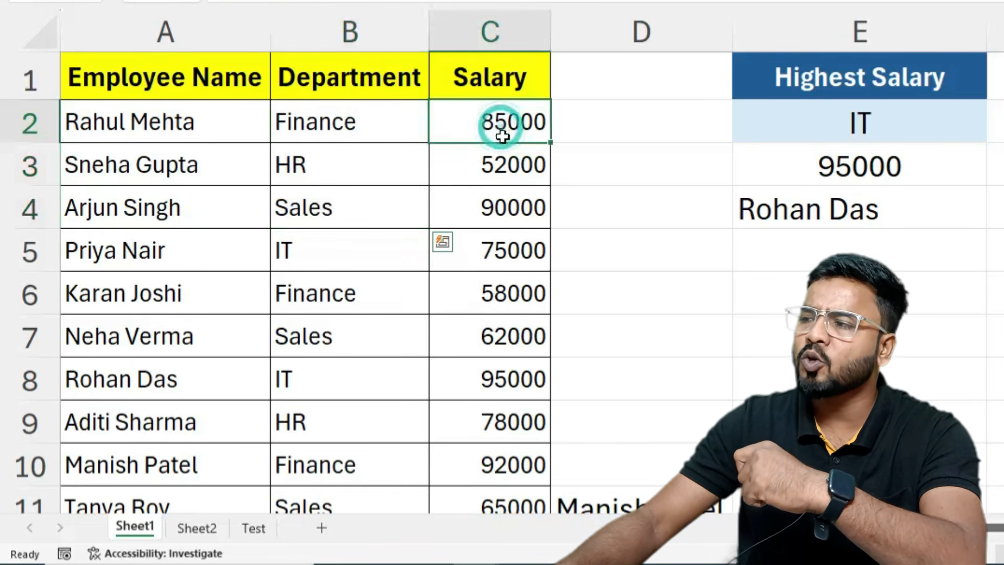
left_click_drag(501, 136, 506, 258)
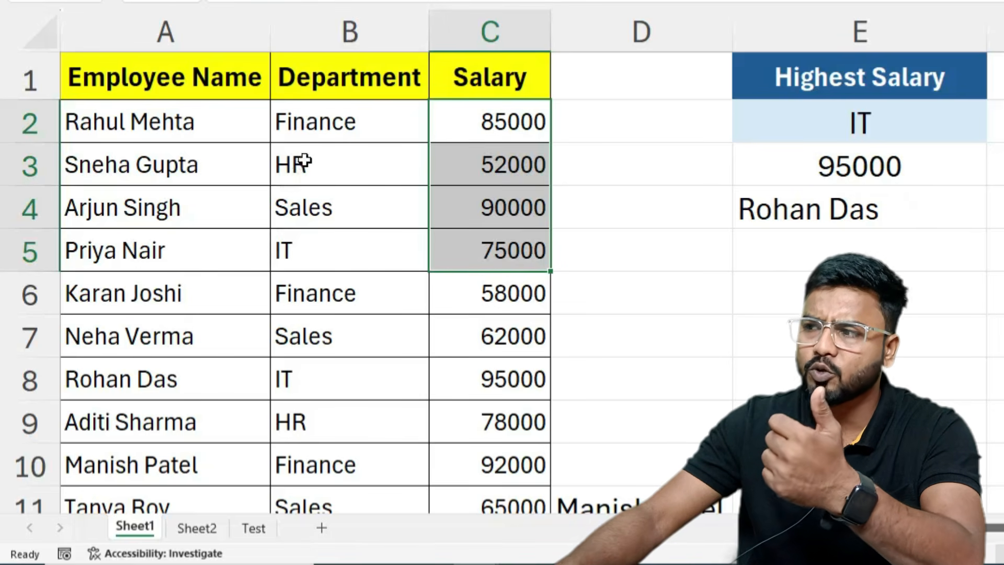
left_click(335, 122)
left_click(330, 164)
left_click(324, 198)
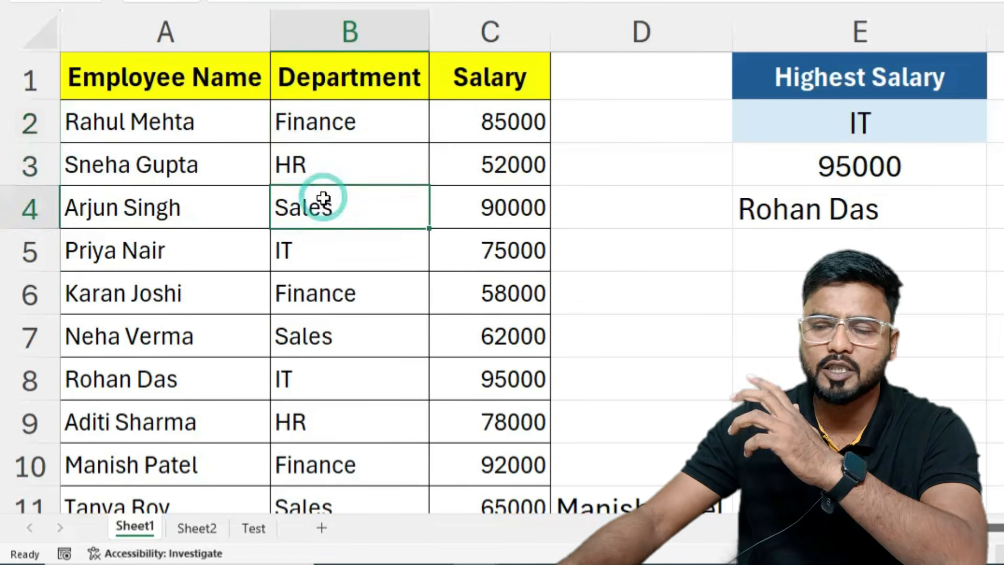
left_click(305, 238)
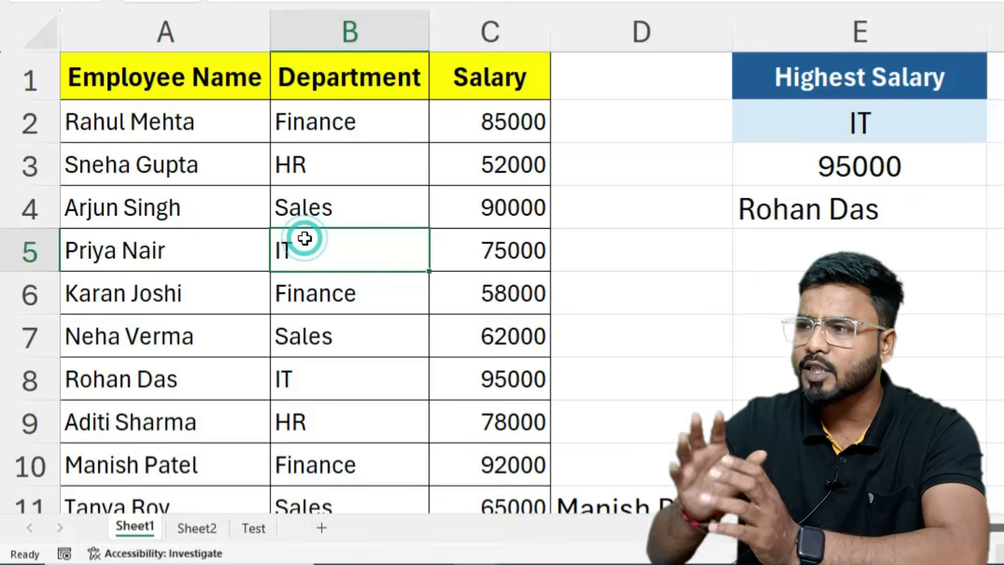
Set the department in cell E2, under the Highest Salary header, to Finance.
left_click(857, 336)
left_click(992, 175)
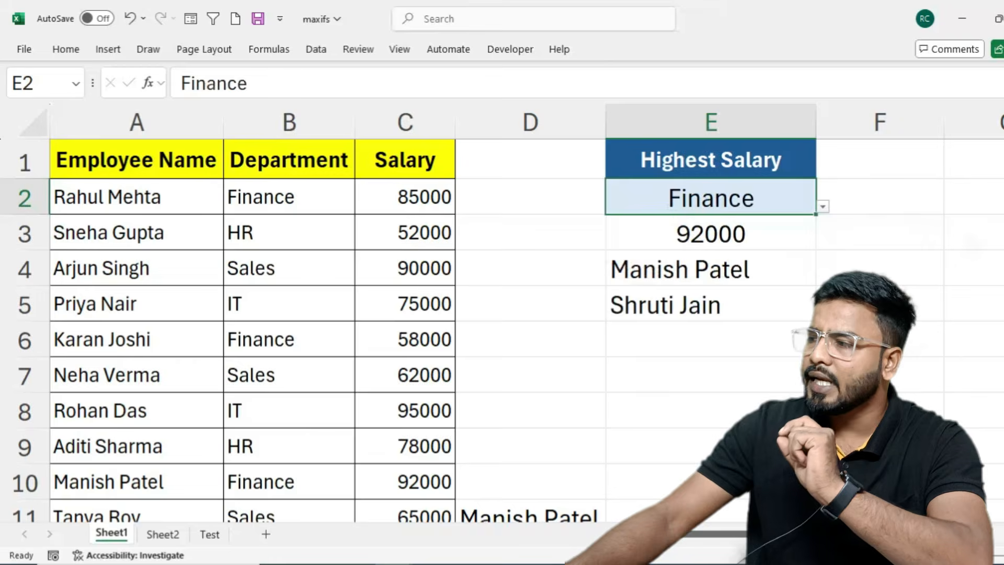
left_click(974, 353)
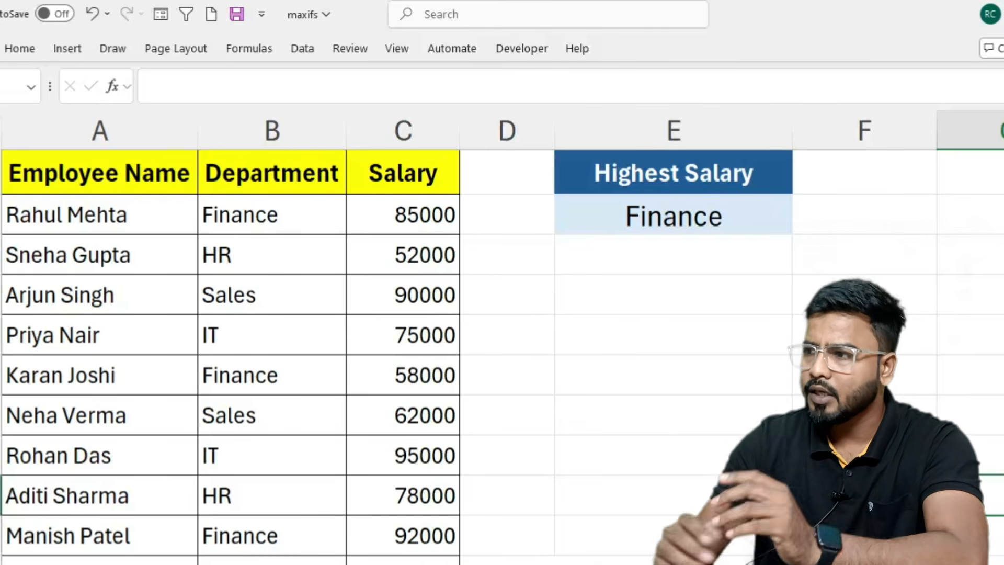
Examine the Employee Name, Department and Salary columns and the department options offered in cell E2.
left_click_drag(103, 226, 101, 374)
left_click_drag(250, 228, 209, 374)
left_click(422, 222)
left_click_drag(419, 248, 392, 369)
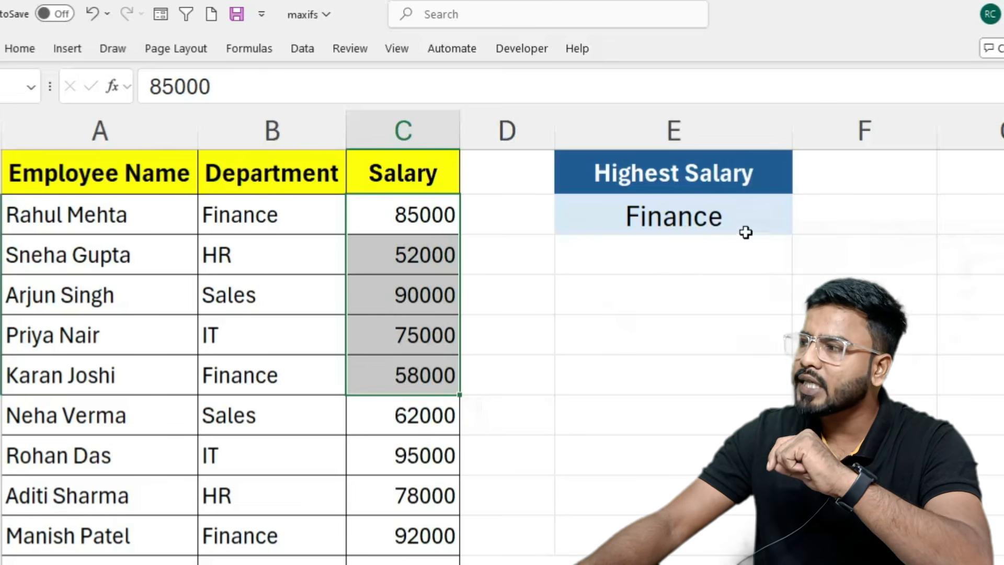
left_click(763, 217)
left_click(800, 226)
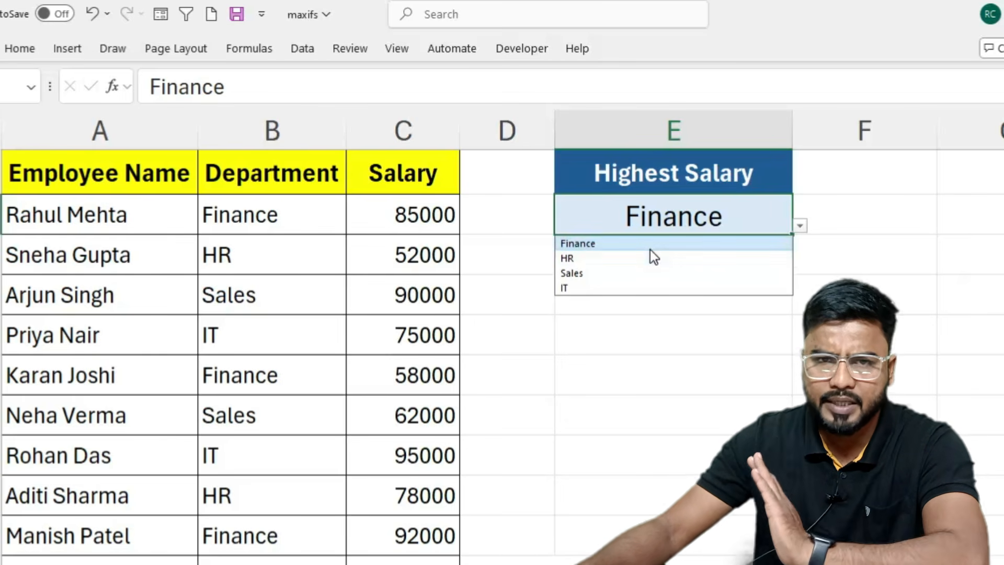
left_click(685, 217)
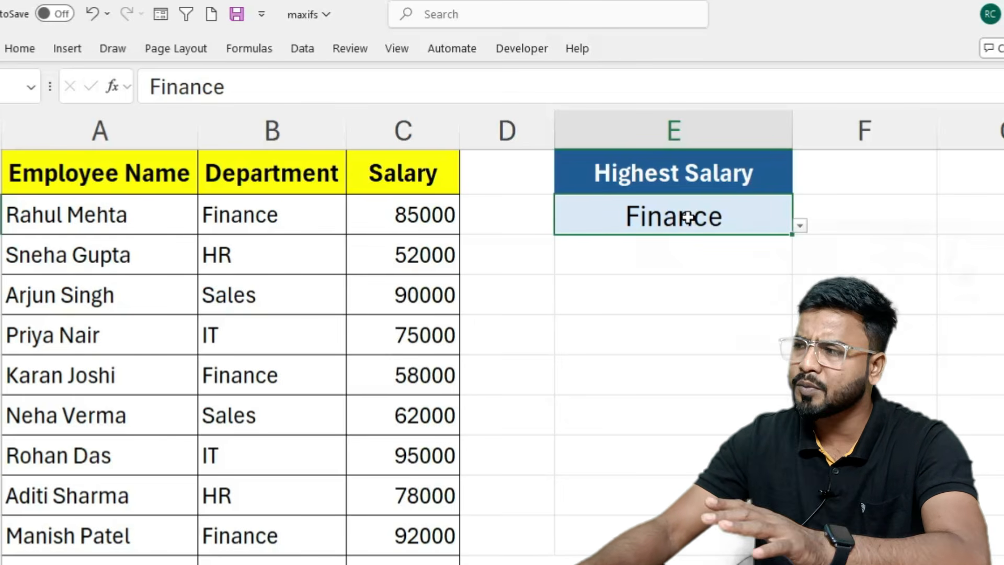
Clear the department from cell E2 under the Highest Salary header.
key("Delete")
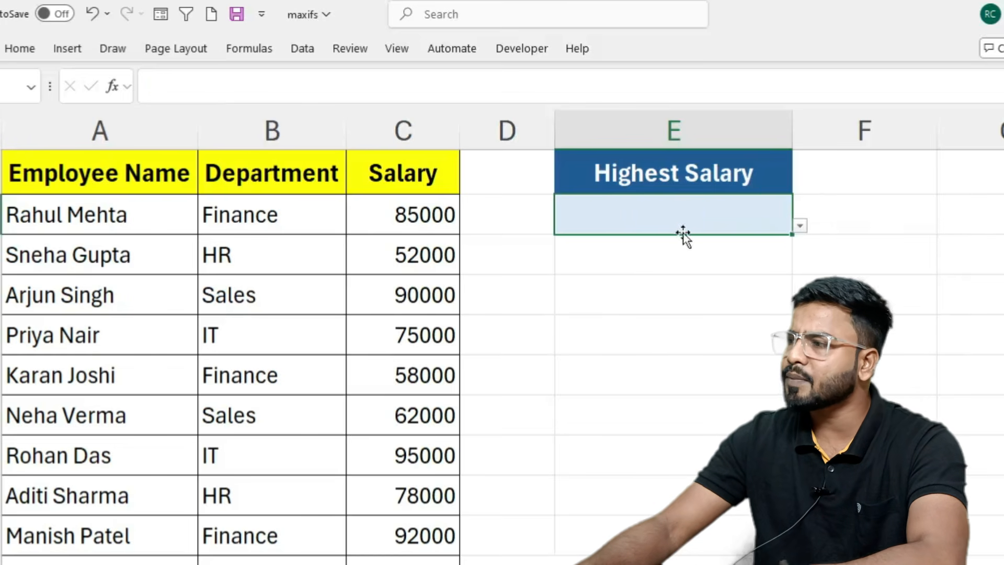
left_click(753, 269)
left_click(680, 209)
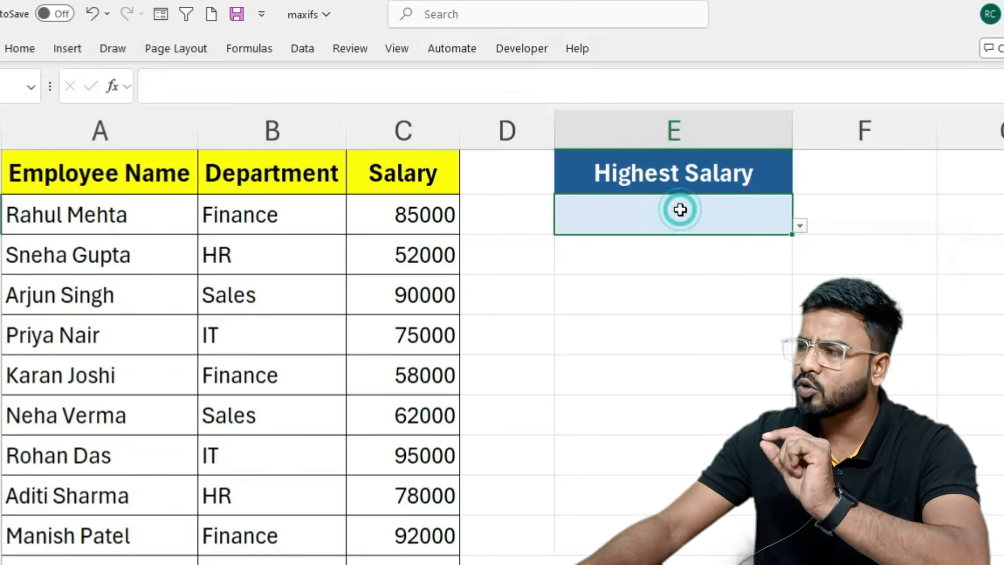
Apply data validation to cell E2 that allows a List with the source Finance,HR,Sales,IT.
left_click(303, 47)
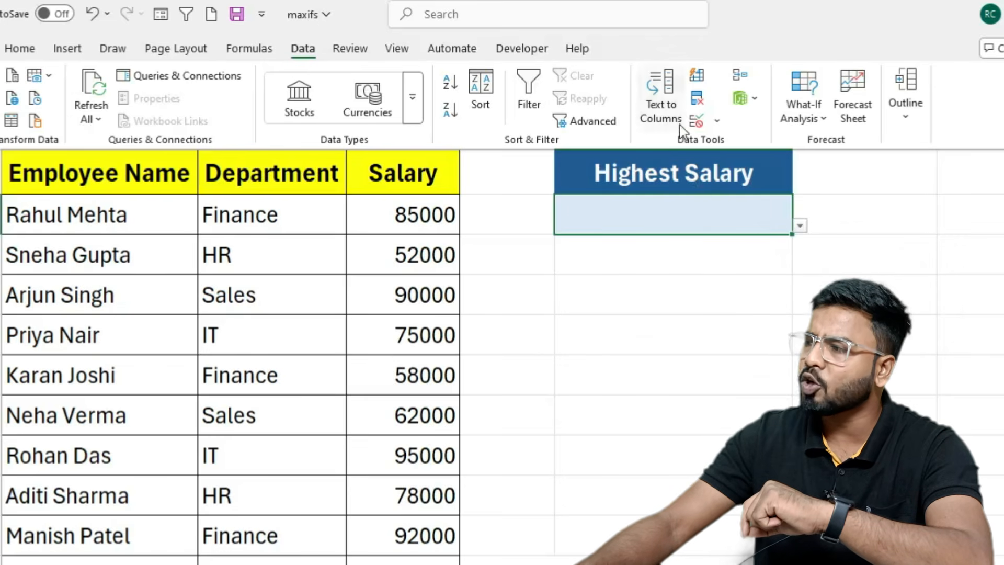
left_click(695, 120)
left_click_drag(627, 305, 788, 256)
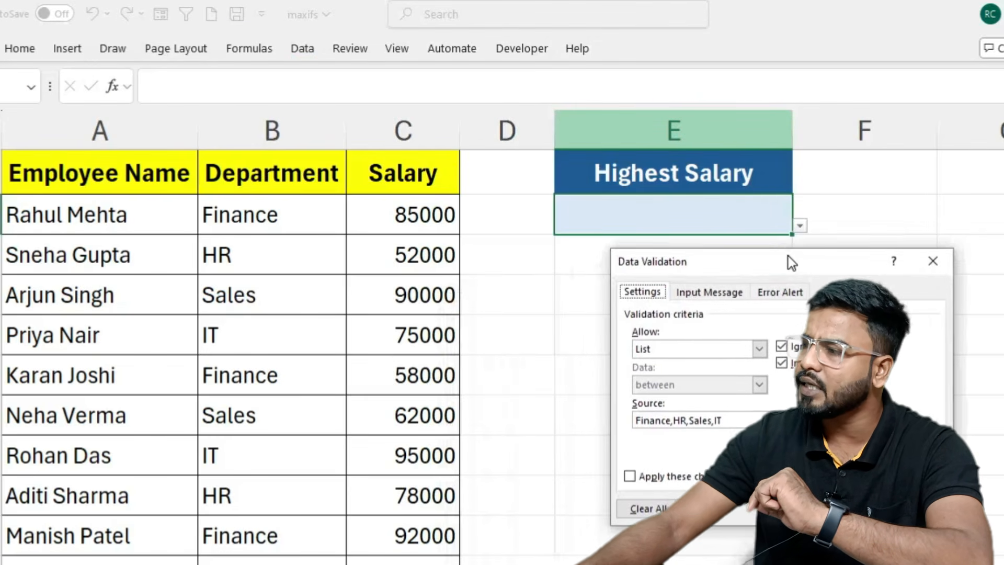
left_click(760, 344)
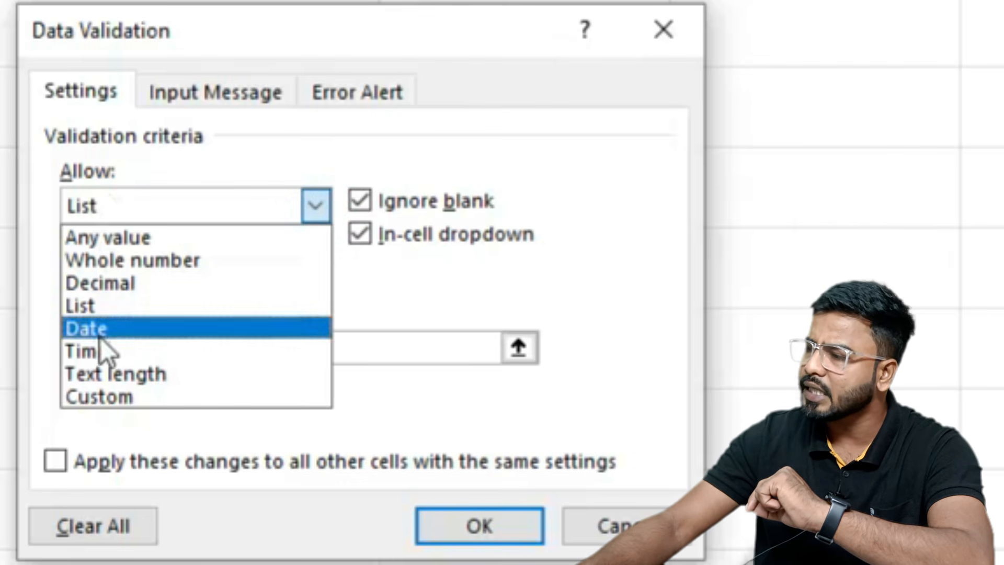
left_click(96, 311)
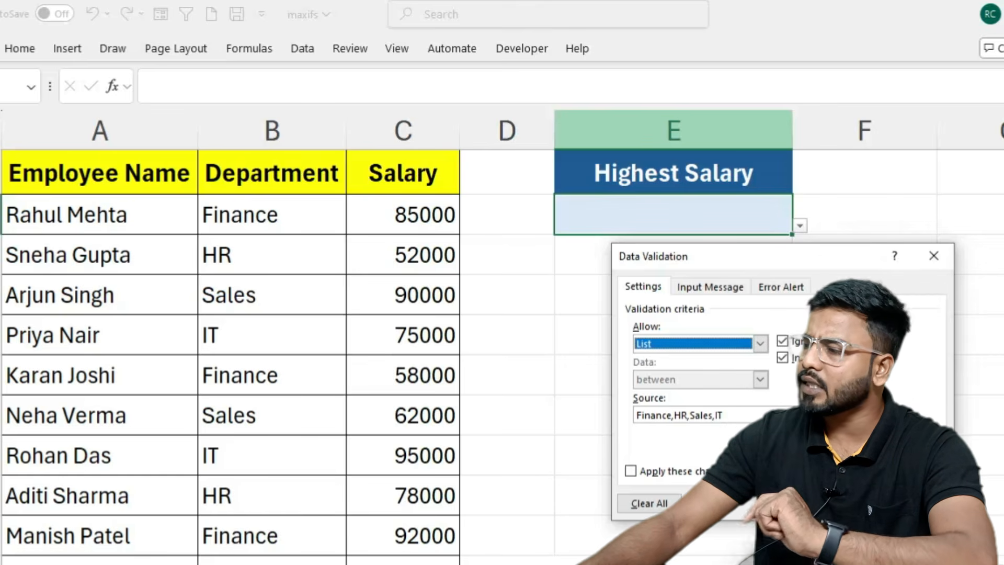
left_click(845, 503)
Test the drop-down list in cell E2 with Finance, and set the department to IT.
left_click(801, 225)
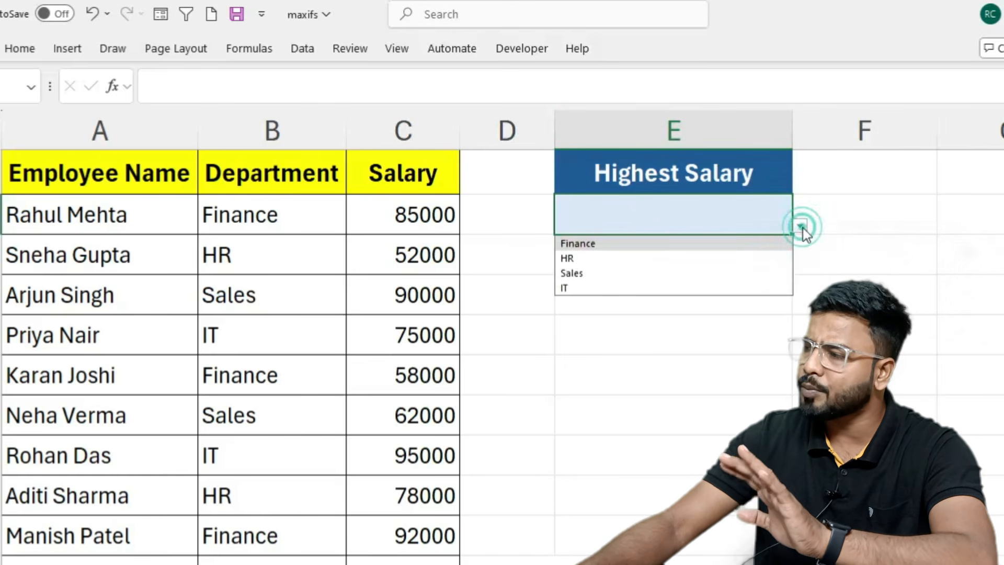
left_click(610, 246)
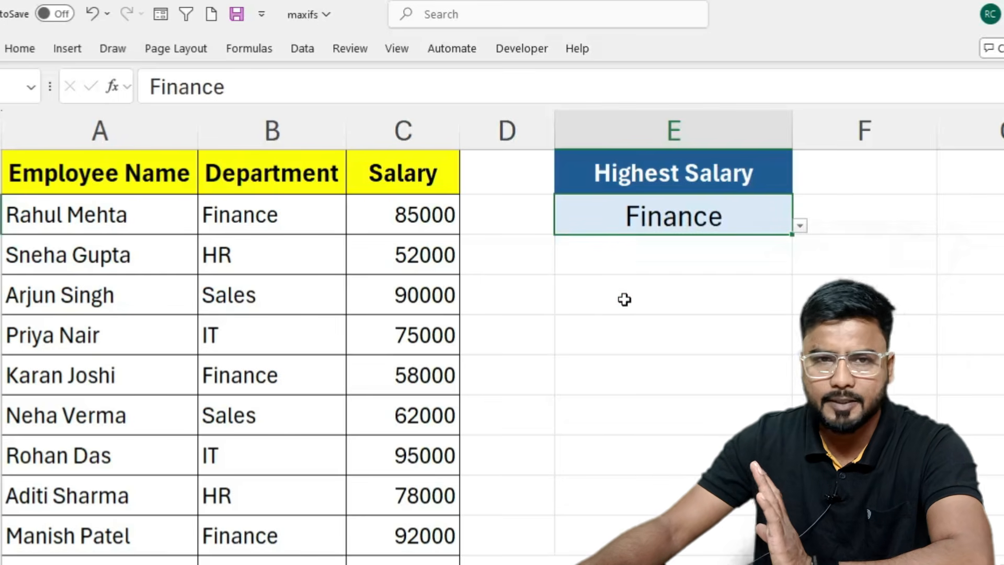
left_click(643, 261)
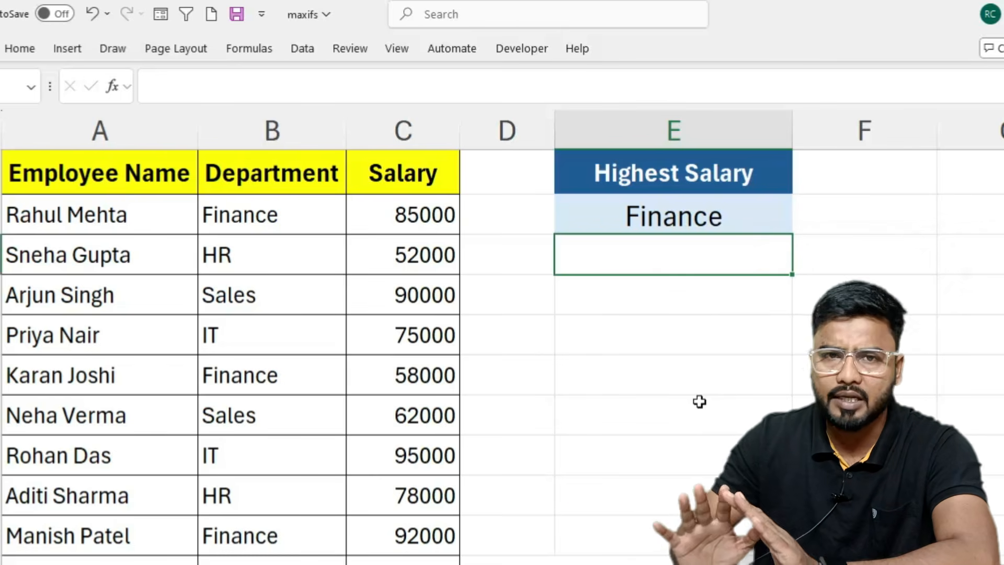
left_click(773, 219)
left_click(800, 226)
left_click(598, 288)
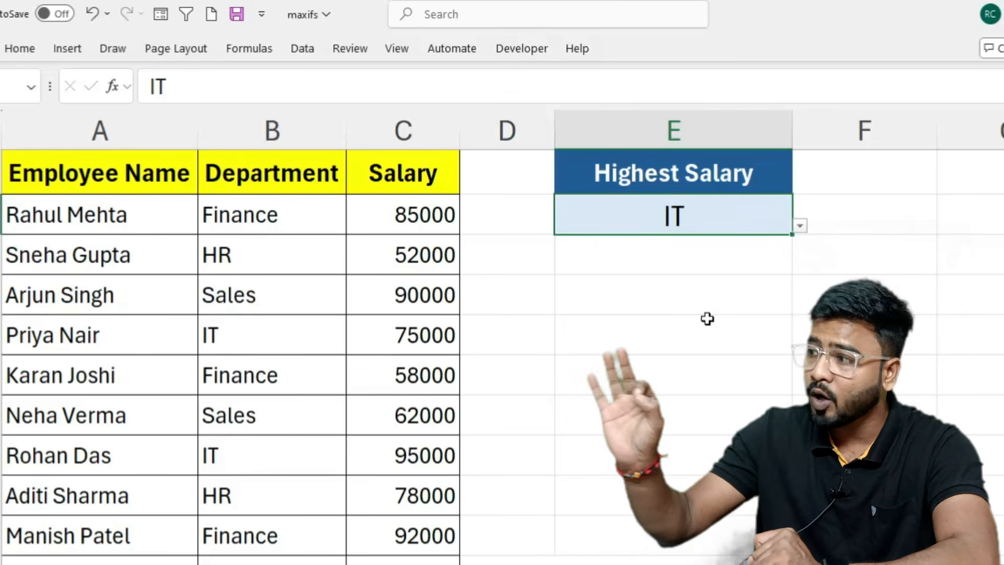
Examine the employee names and salaries in the table, looking at the rows of the IT department.
left_click_drag(390, 217, 368, 252)
left_click_drag(72, 218, 45, 538)
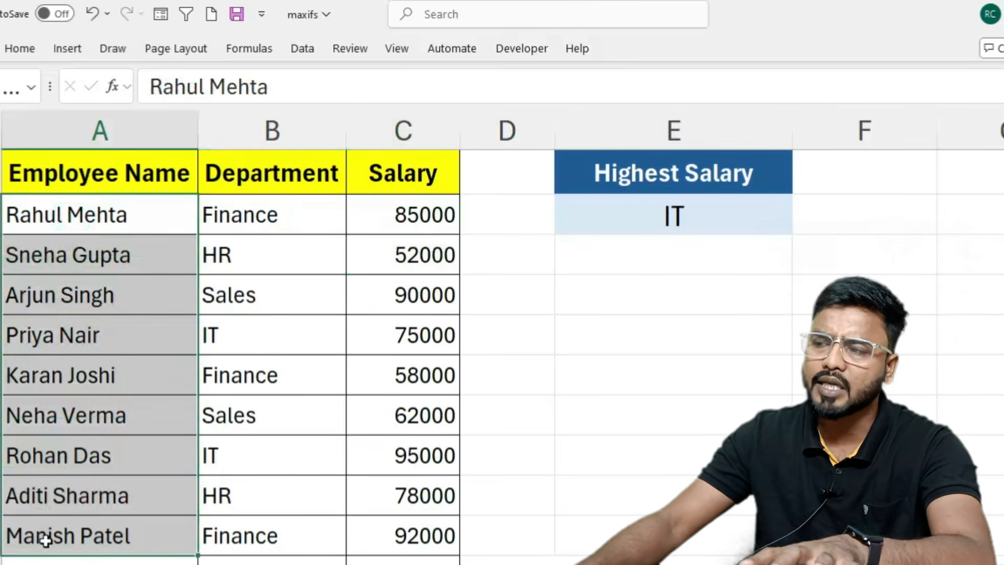
left_click(426, 228)
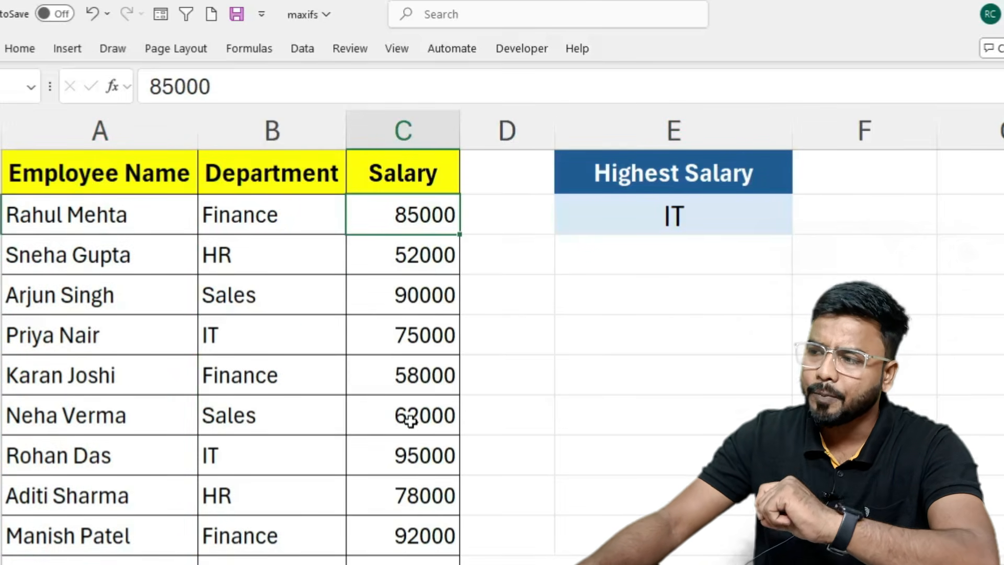
left_click(272, 321)
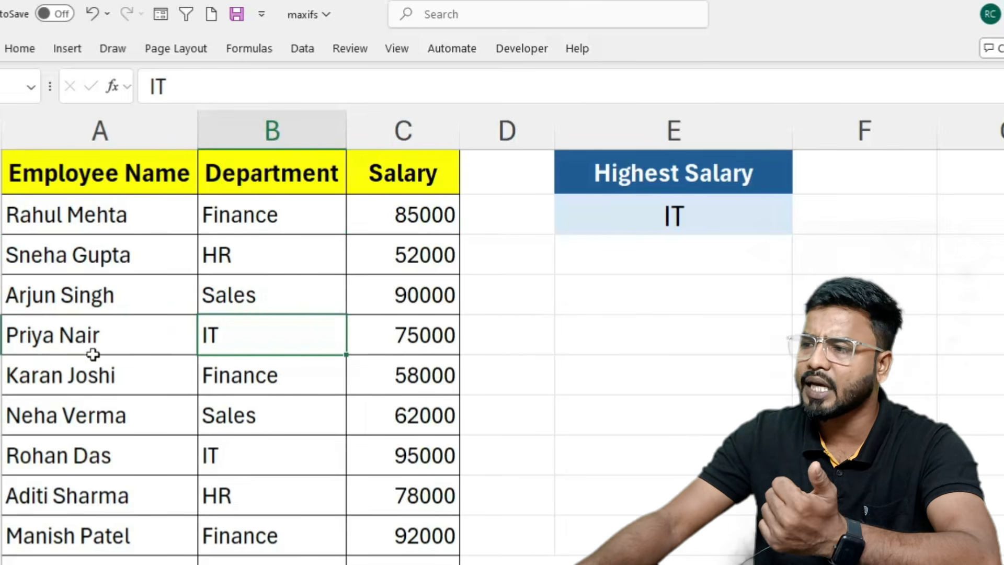
left_click(94, 337)
left_click(136, 457)
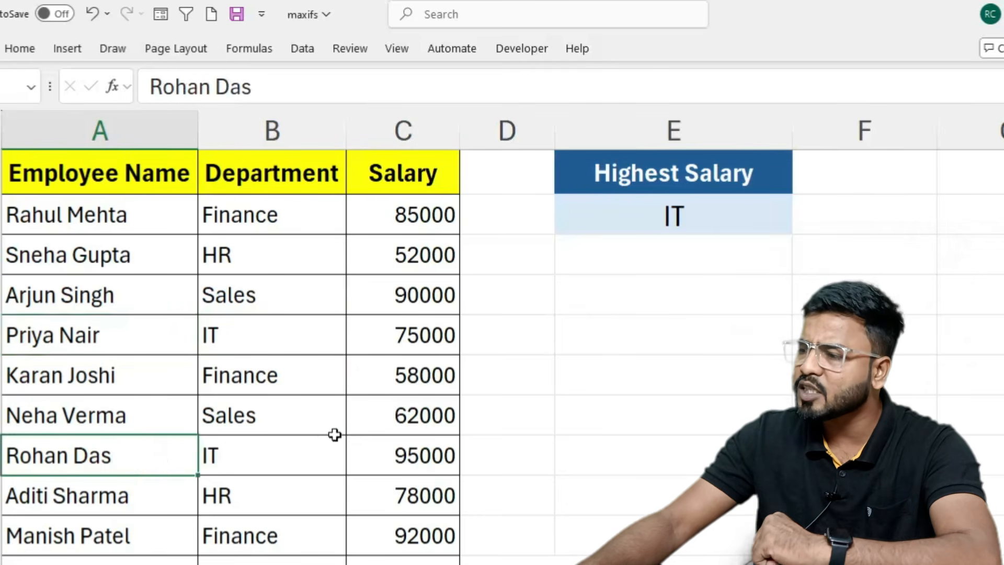
scroll(309, 429, "down", 1)
scroll(288, 461, "up", 1)
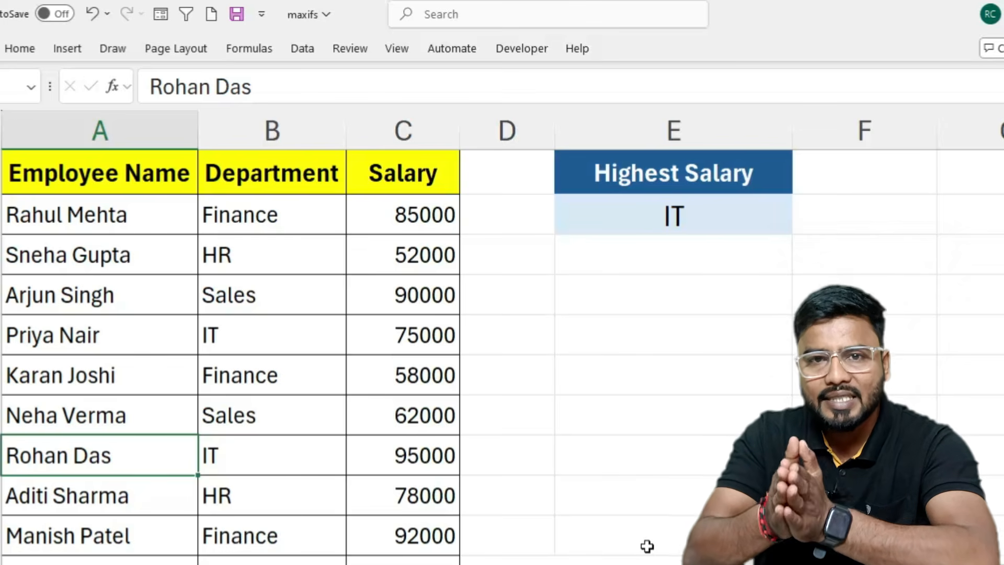
Start a MAXIFS formula in cell E3, under the selected department, with the salaries C2:C13 as the max range.
left_click(673, 254)
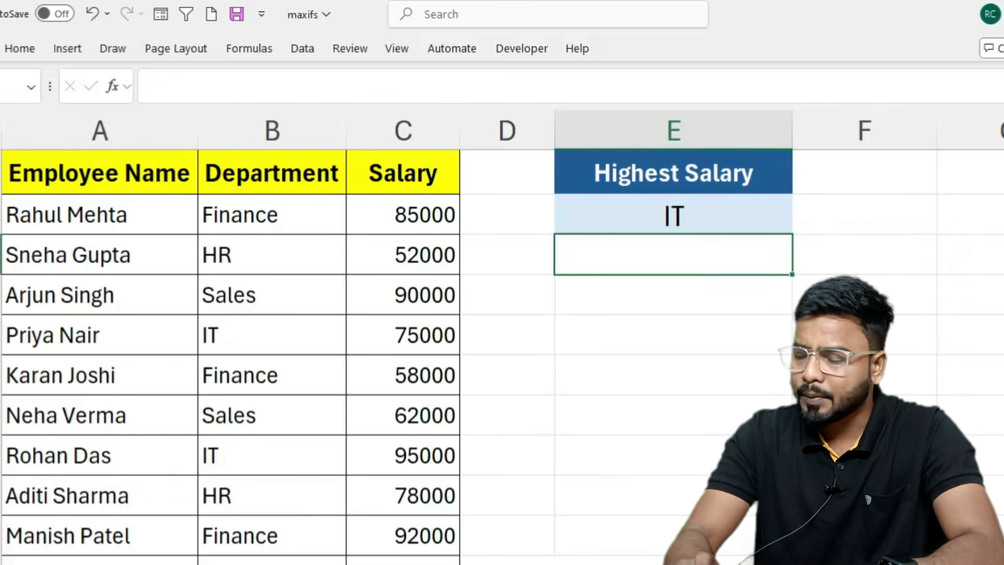
type("=")
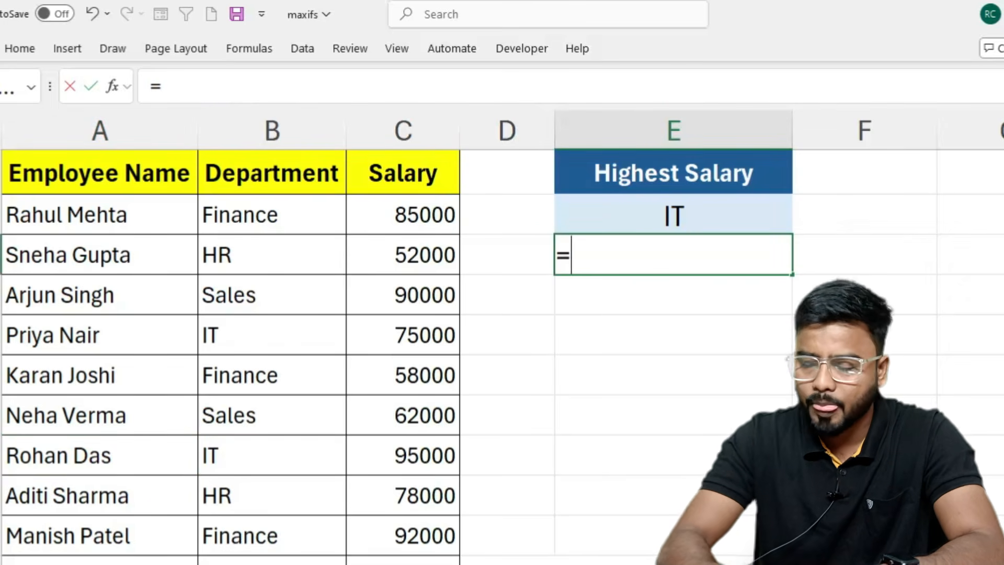
type("max")
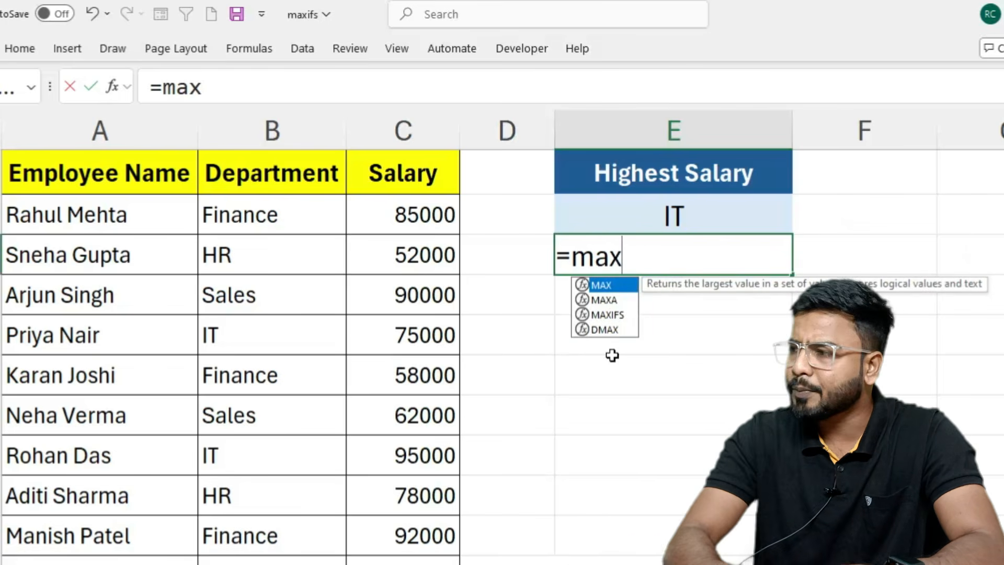
type("i")
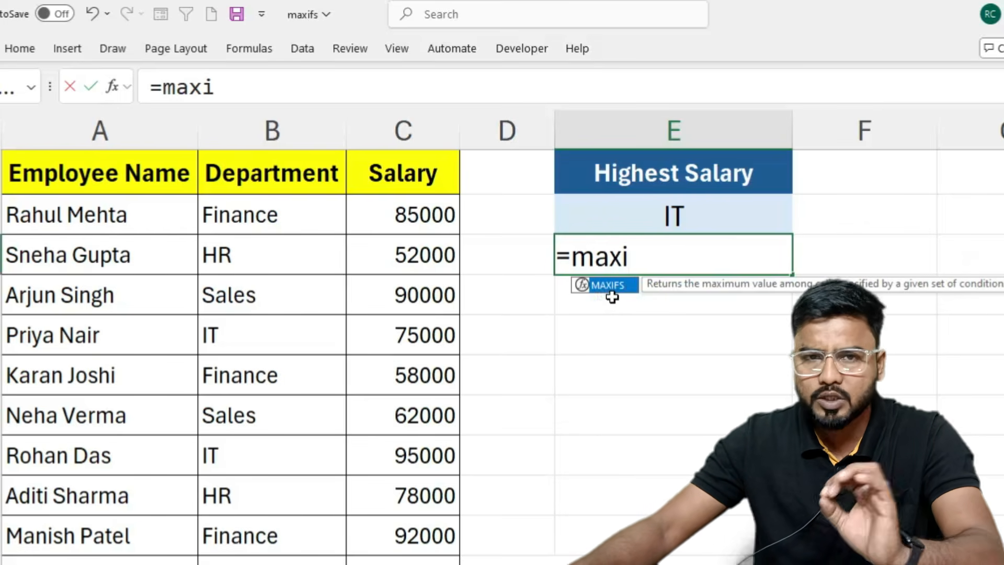
key("Tab")
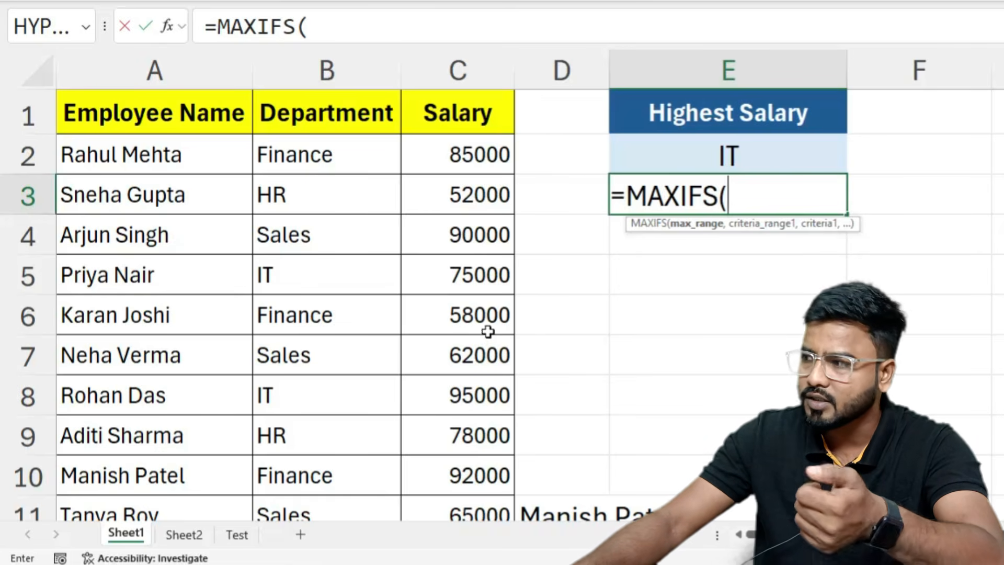
left_click(487, 160)
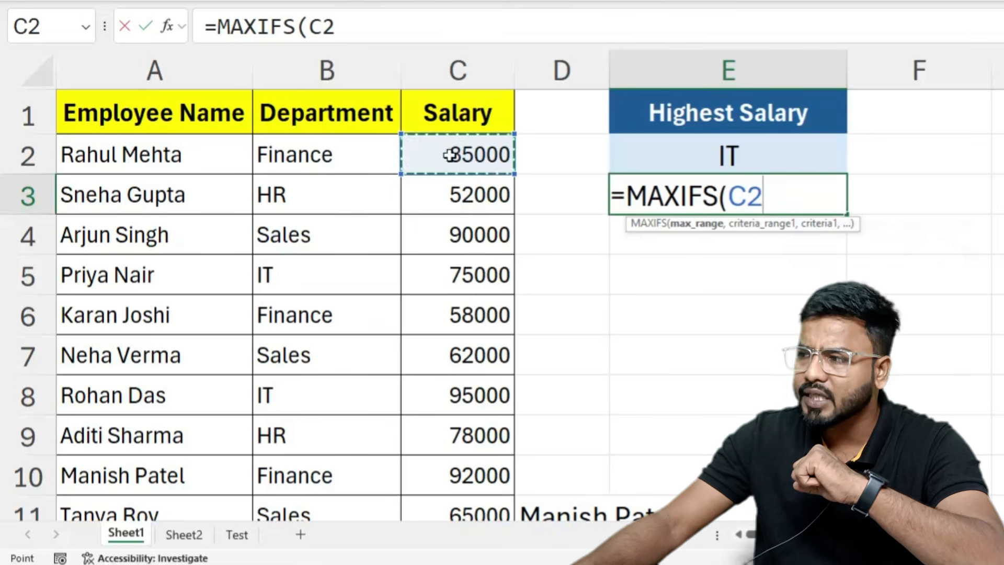
key("ctrl+shift+Down")
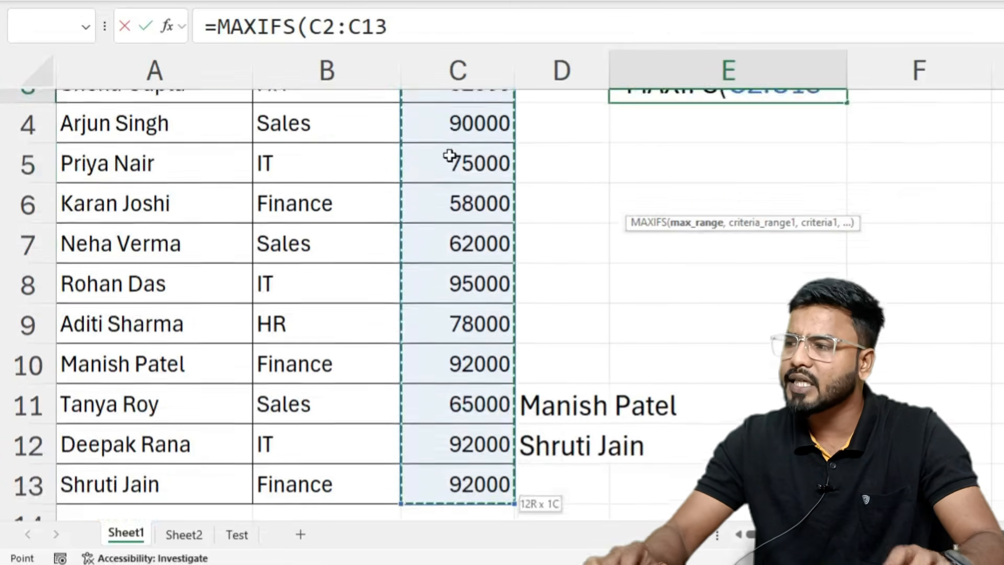
scroll(777, 347, "up", 1)
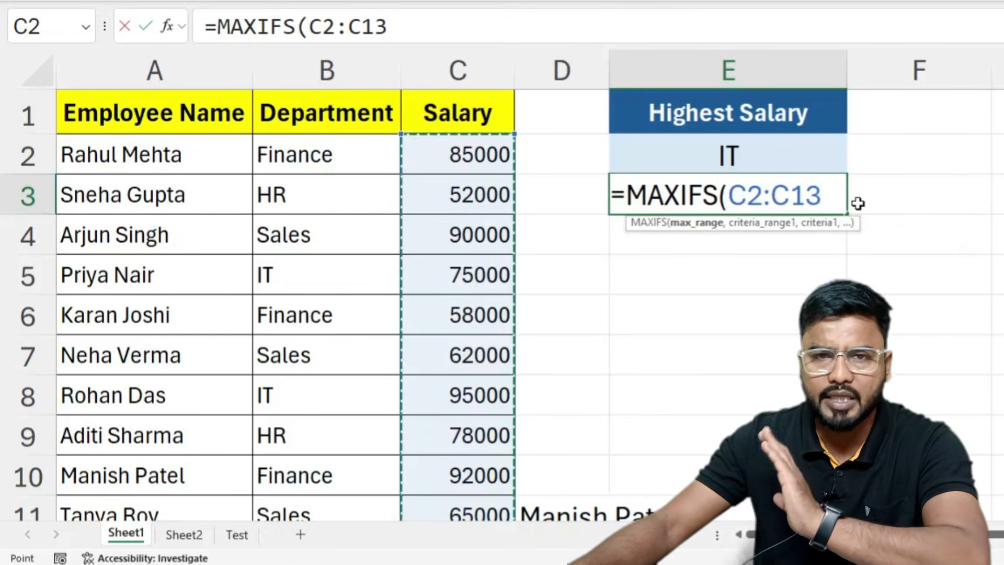
type(",")
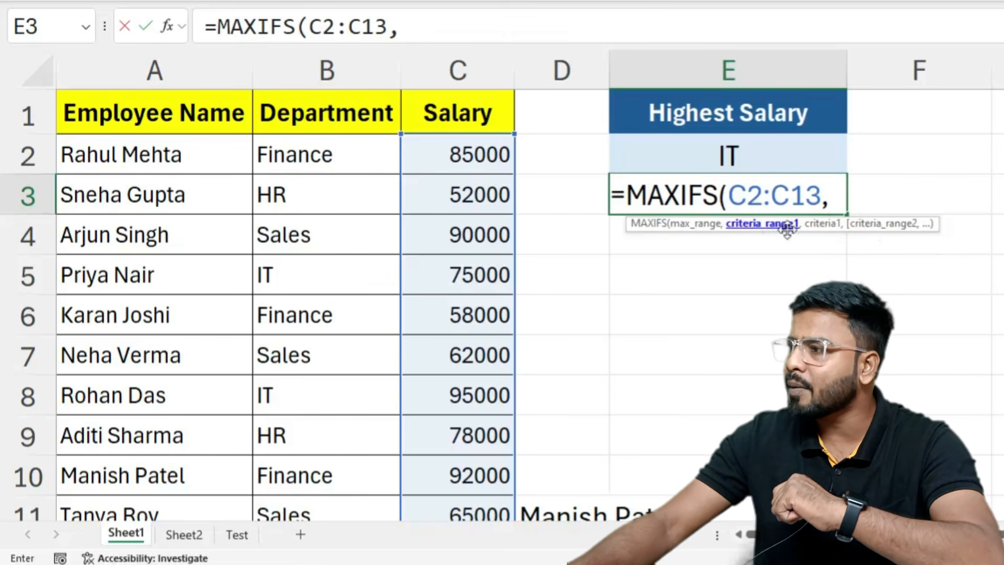
Add the department column B2:B13 as the first criteria range of the MAXIFS formula.
left_click(277, 172)
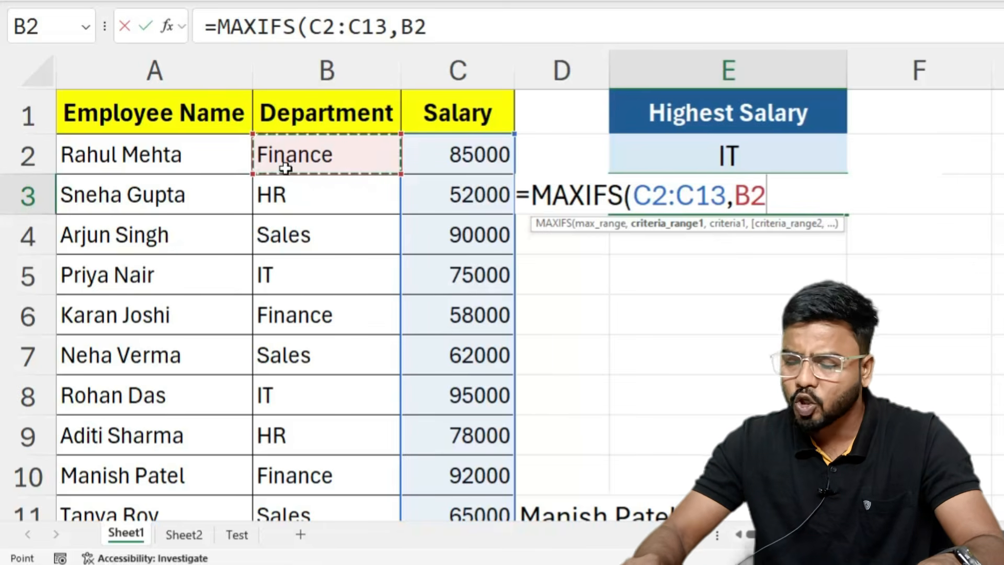
key("ctrl+shift+Down")
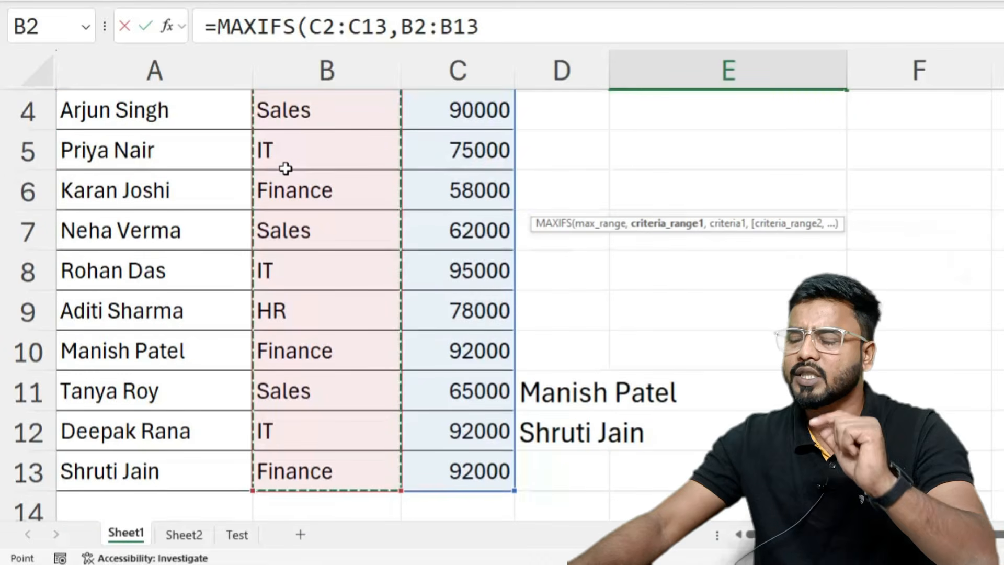
scroll(798, 251, "up", 1)
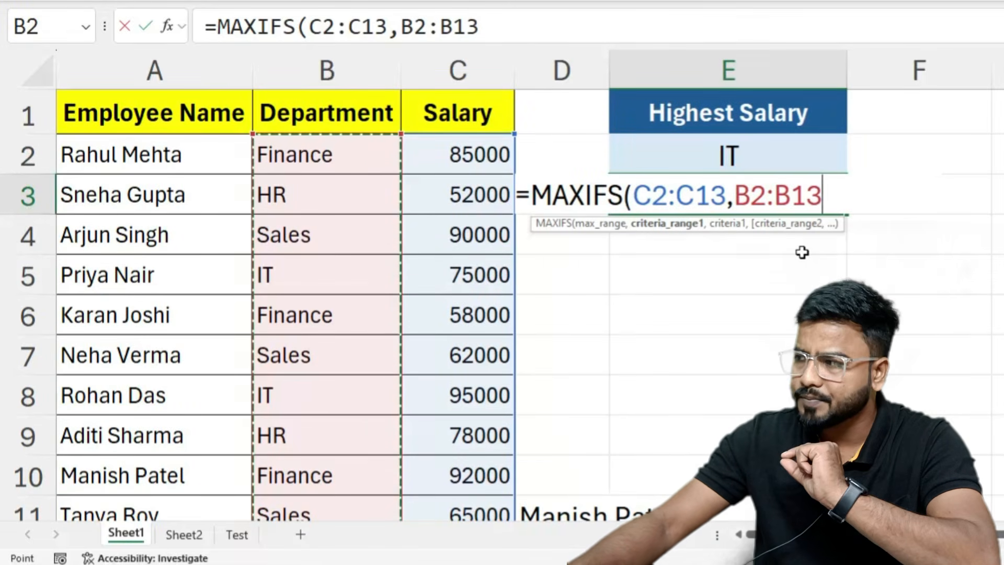
type(",")
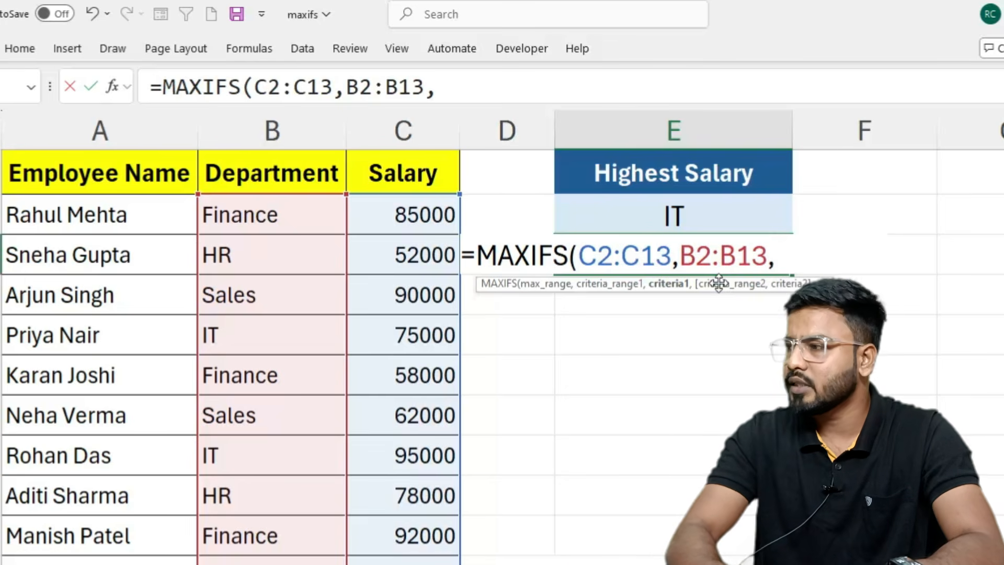
type("\"IT\"")
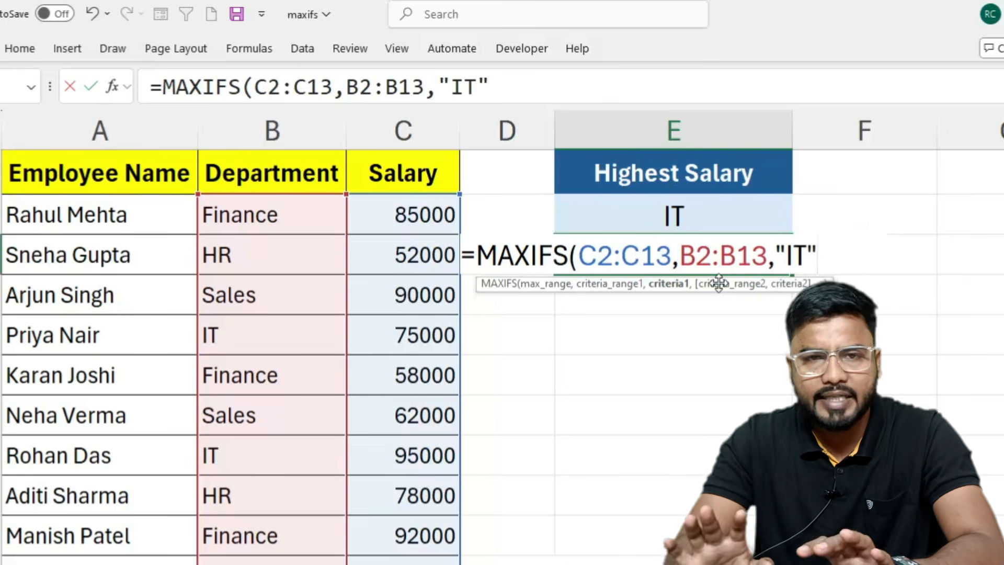
key("BackSpace")
key("BackSpace")
key("BackSpace")
key("BackSpace")
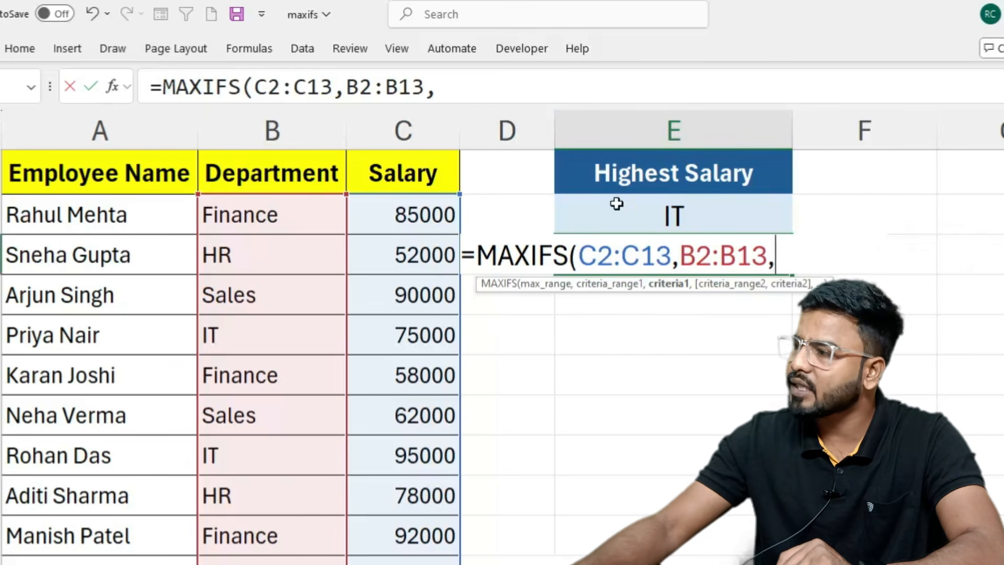
Use the department in cell E2 as the criterion and complete the formula as =MAXIFS(C2:C13,B2:B13,E2).
left_click(645, 202)
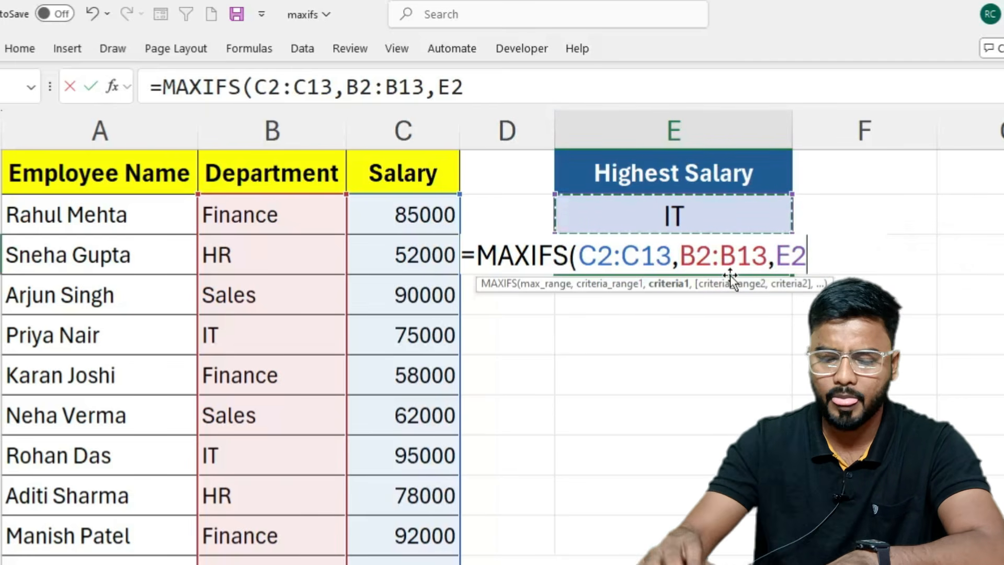
type(")")
key("Return")
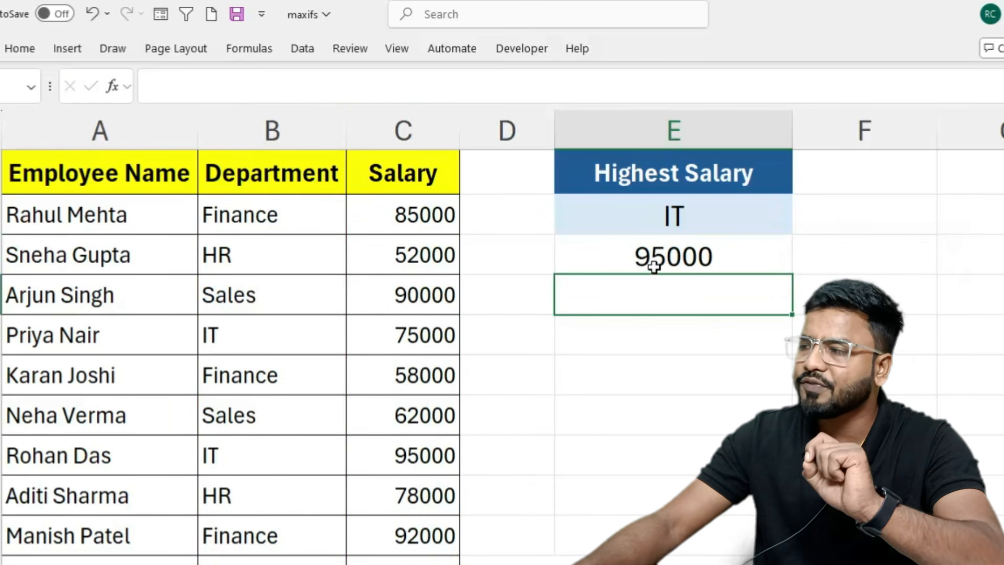
Test the formula by setting the department in cell E2 to Finance, and compare the result with the Finance rows.
left_click(758, 215)
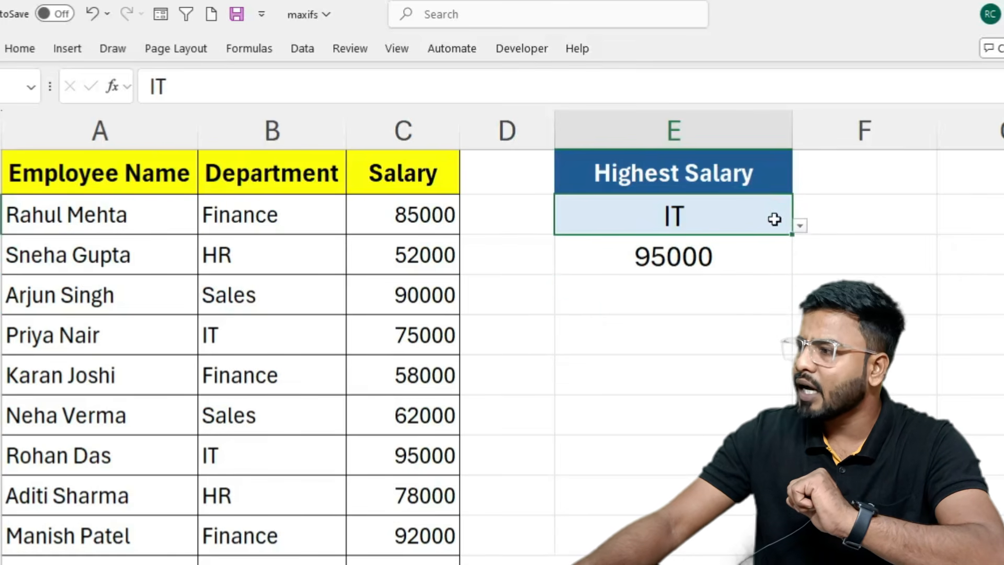
left_click(800, 226)
left_click(610, 242)
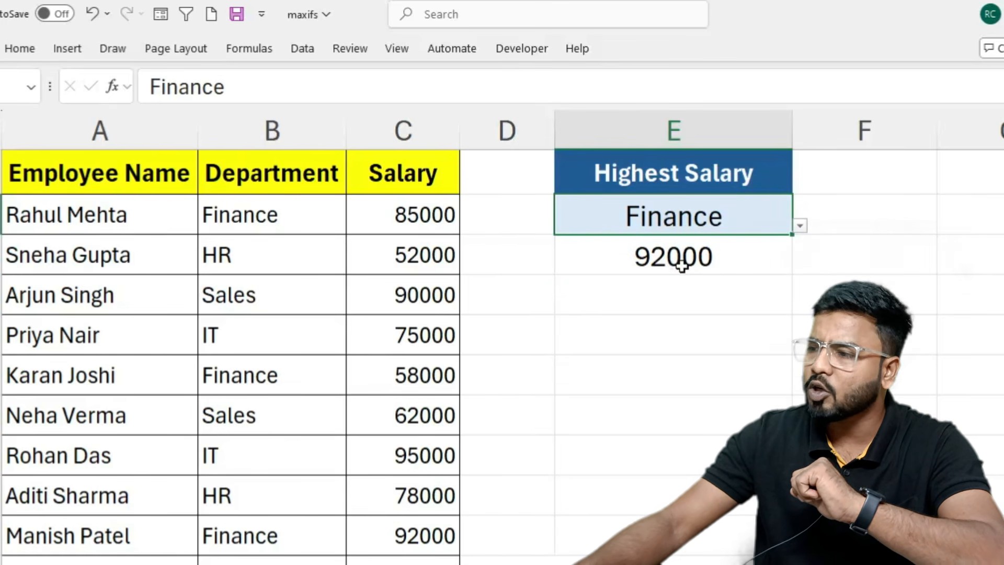
left_click(266, 376)
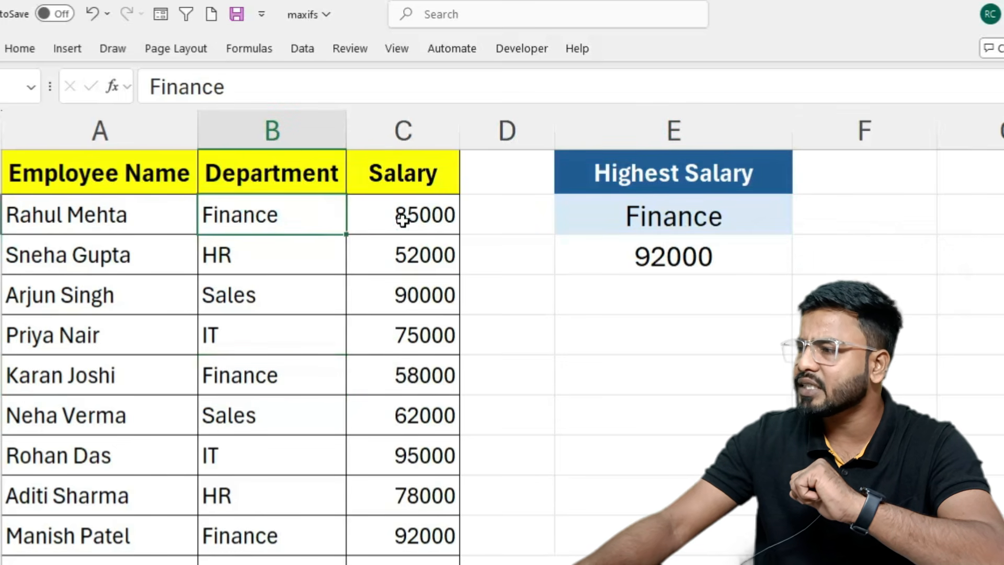
left_click(375, 215)
left_click(265, 528)
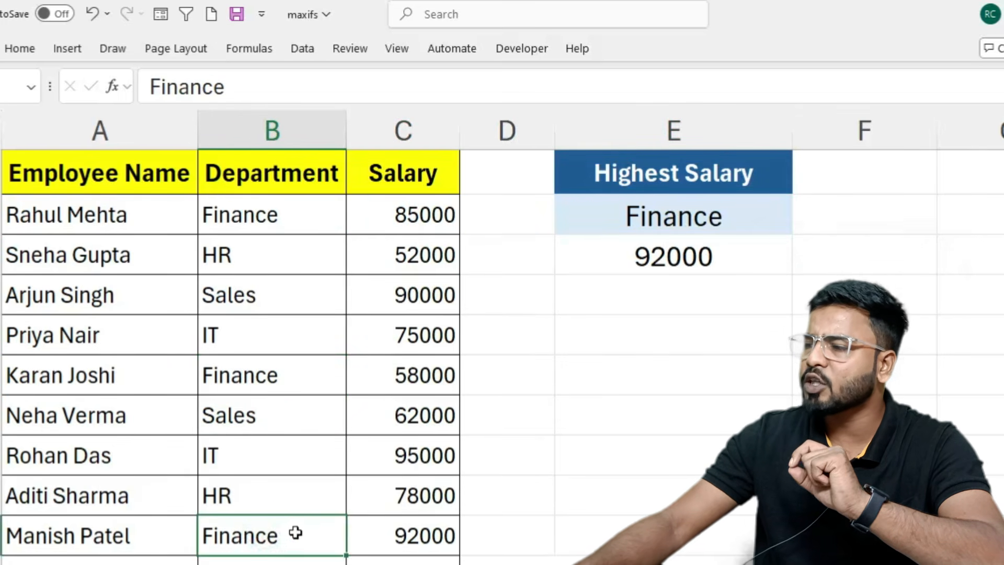
left_click(399, 535)
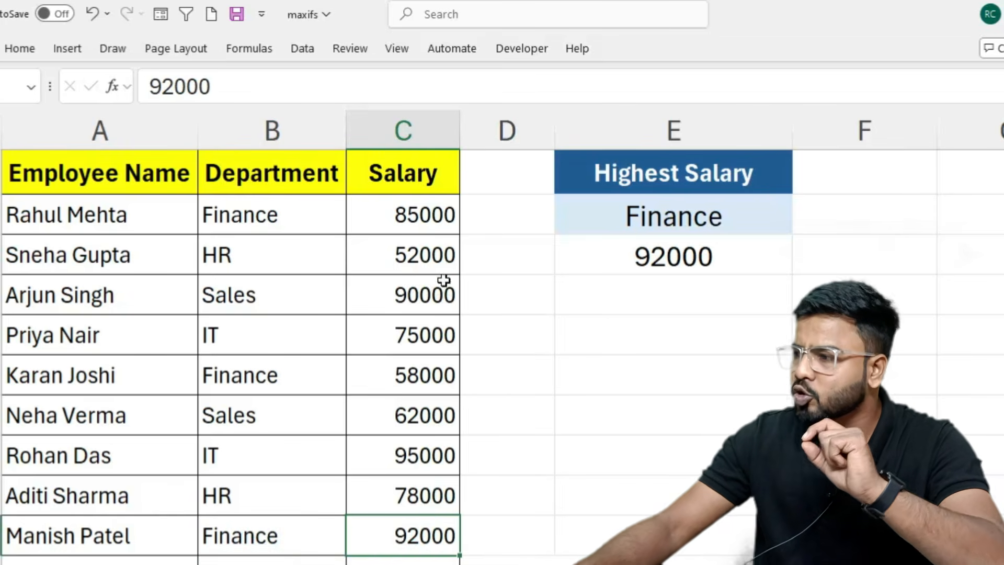
Set the department in cell E2 to Sales.
left_click(704, 214)
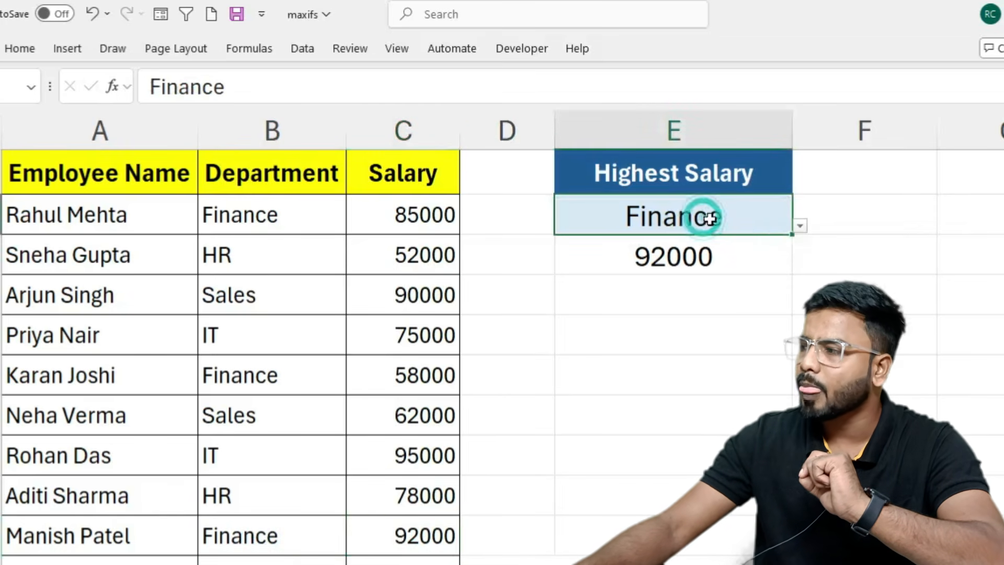
left_click(801, 226)
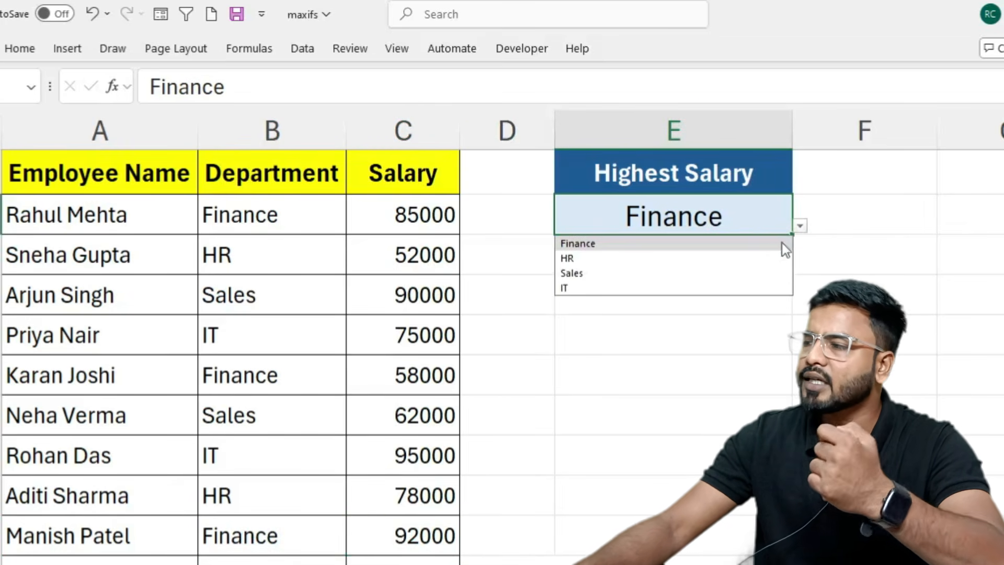
left_click(613, 272)
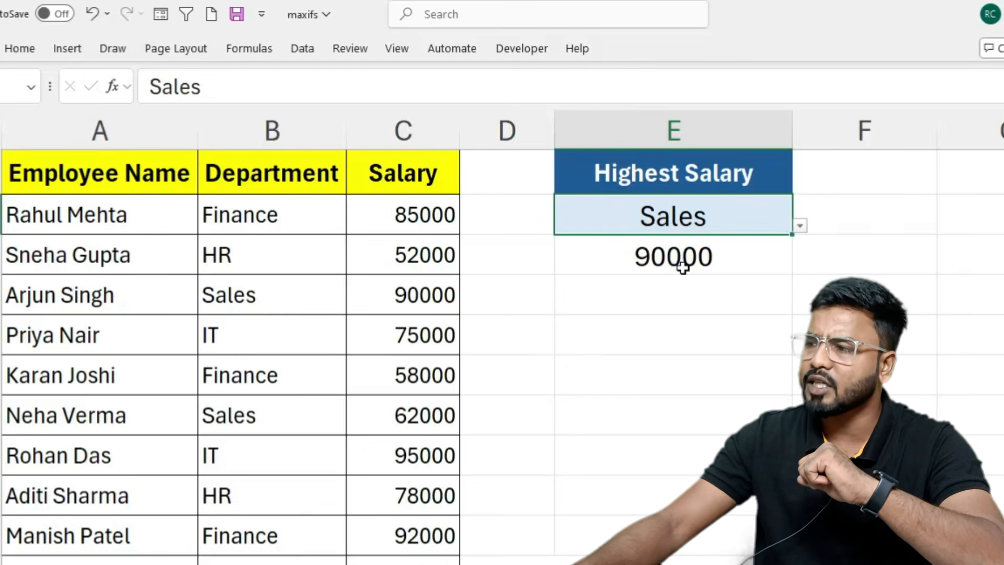
Check the salaries in the Sales department rows, and review the arguments of the MAXIFS formula in cell E3.
left_click(267, 296)
left_click(417, 294)
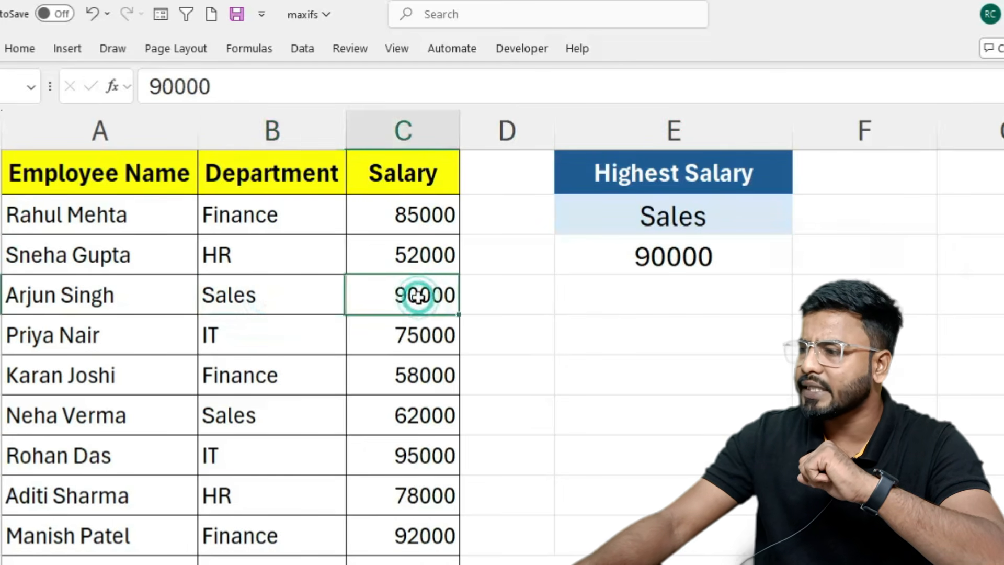
left_click(259, 415)
left_click(396, 412)
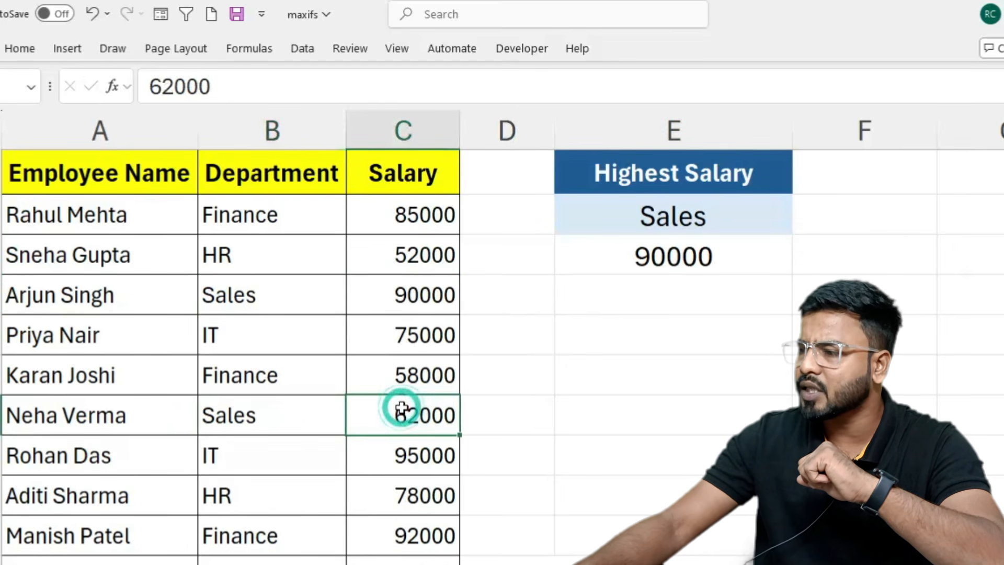
left_click(236, 559)
scroll(366, 497, "down", 1)
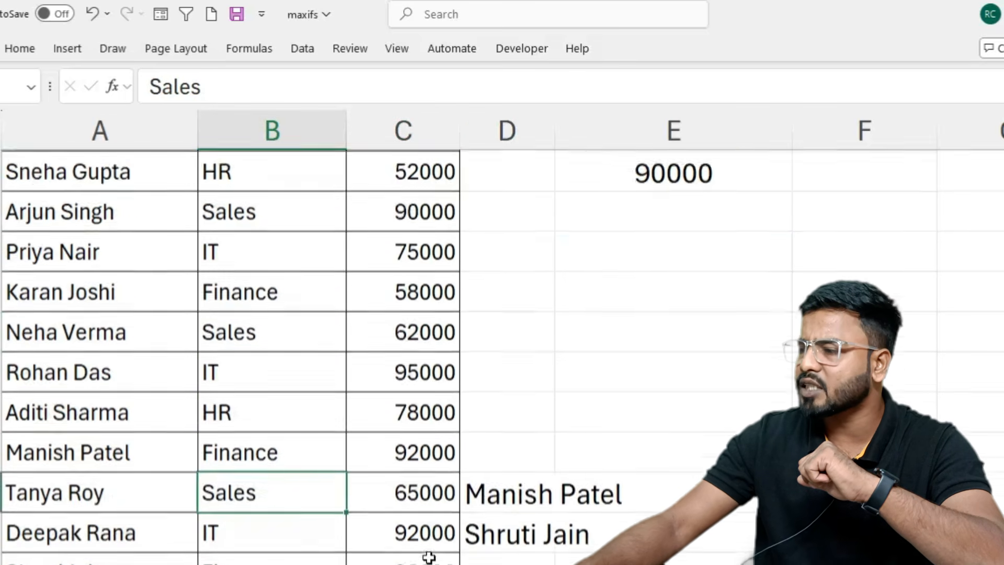
scroll(445, 434, "up", 1)
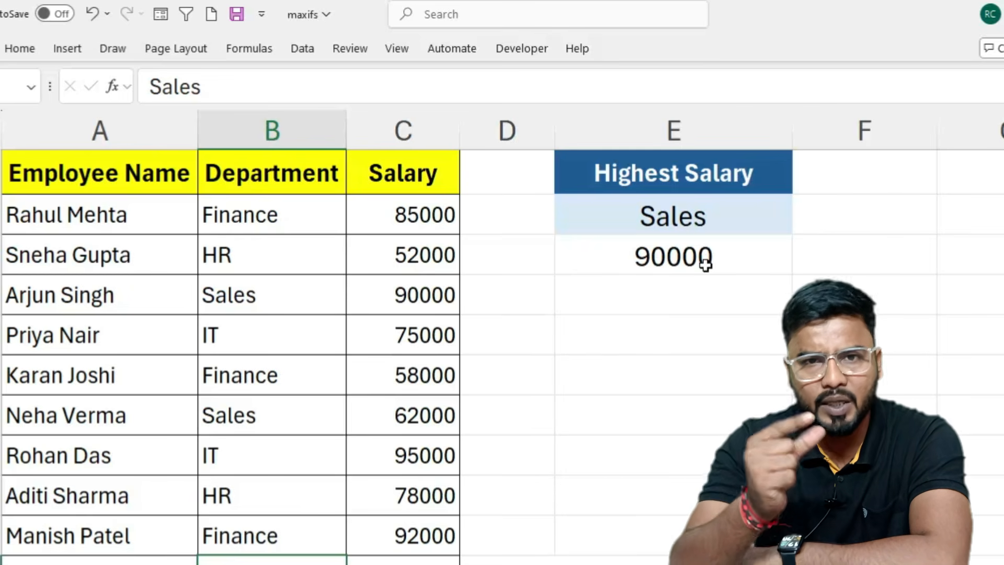
double_click(732, 269)
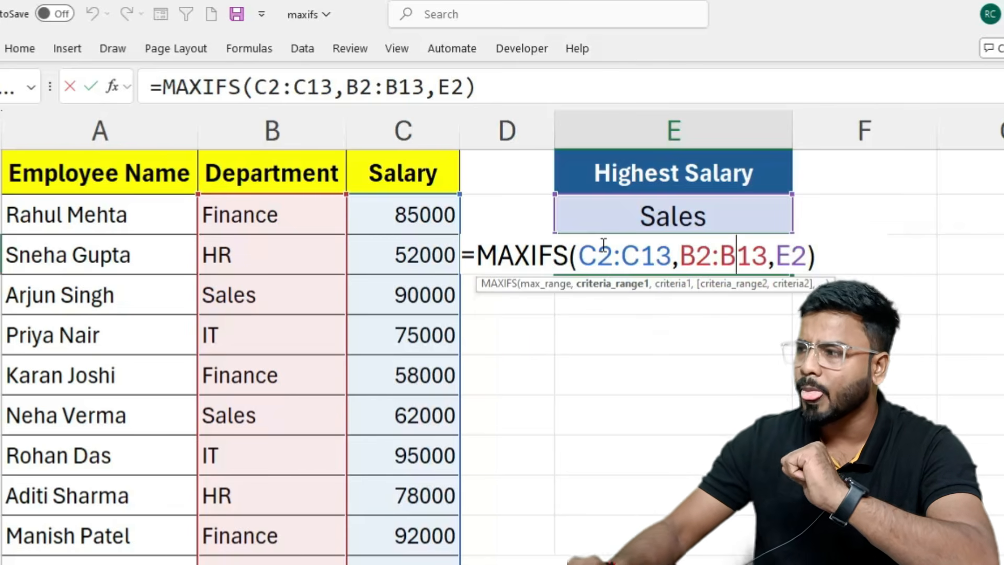
key("Return")
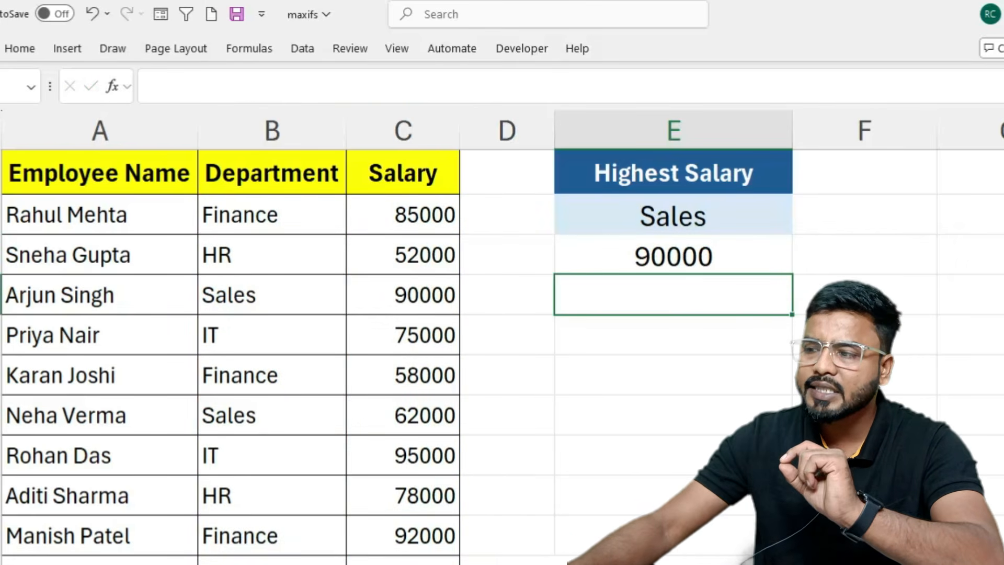
Switch to Sheet2 with the department sales table and select cell F2 under the Highest Sales header.
left_click(131, 564)
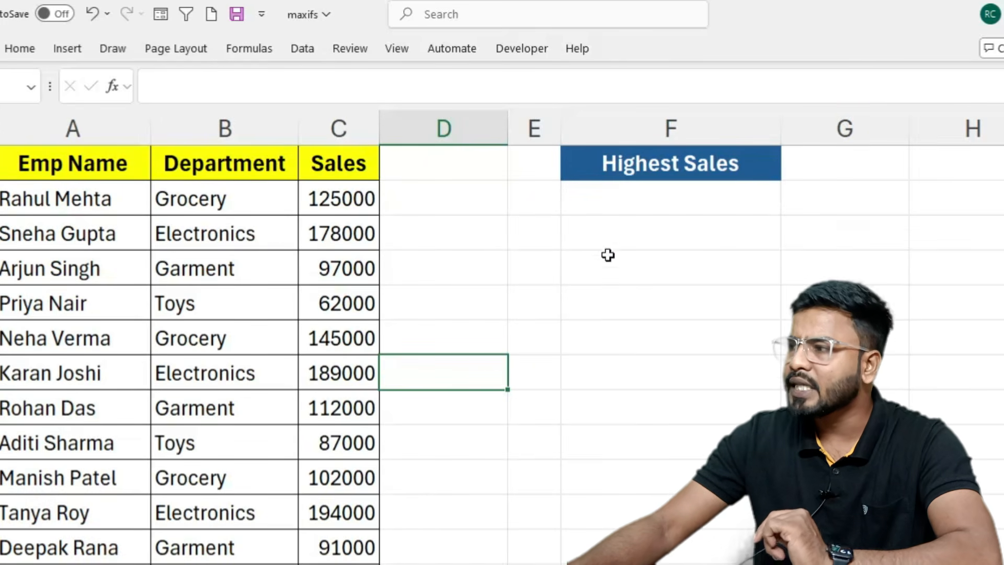
left_click(626, 197)
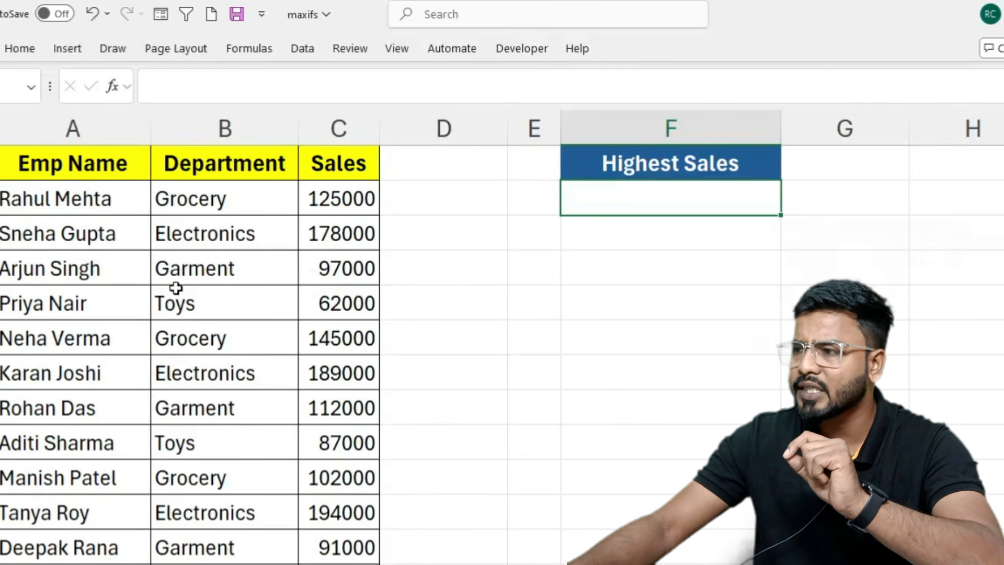
left_click(193, 275)
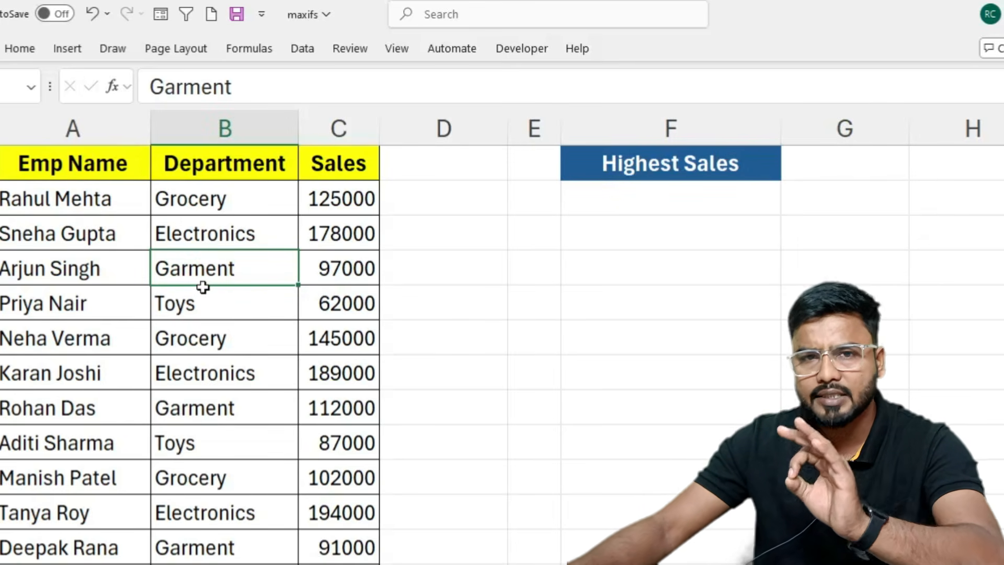
left_click(615, 207)
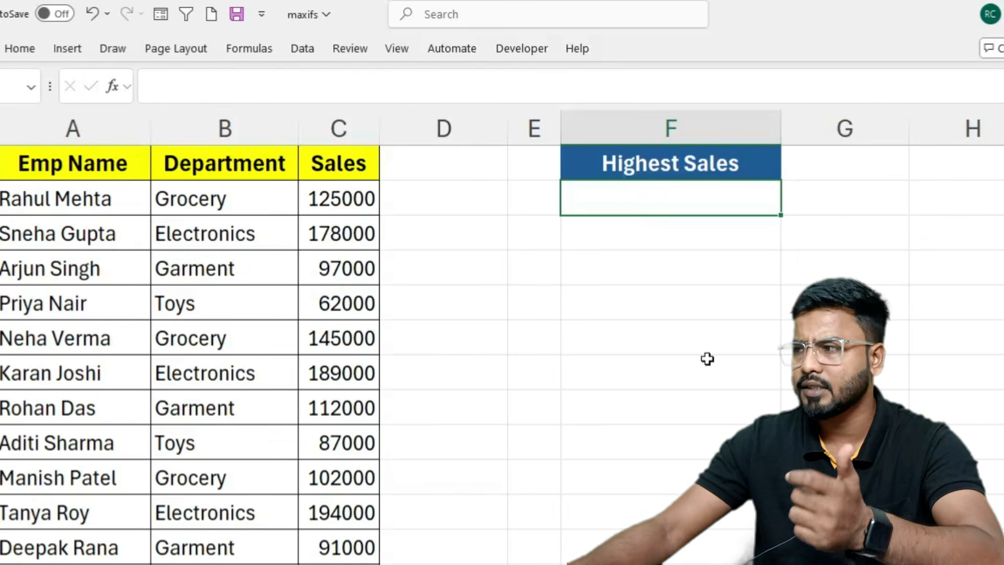
Start a MAXIFS formula in cell F2 with the sales values C2:C21 as the max range.
type("=")
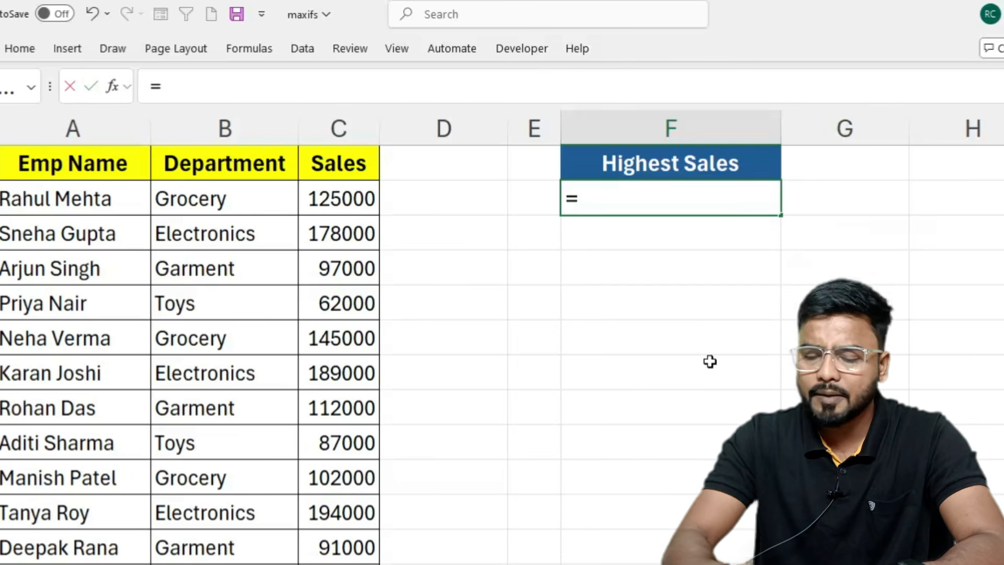
type("maxif")
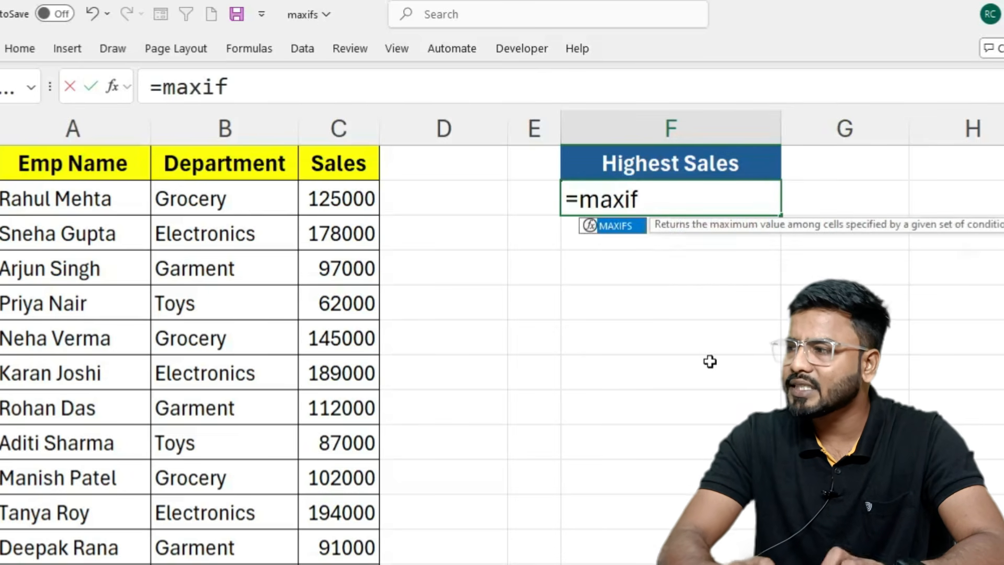
key("Tab")
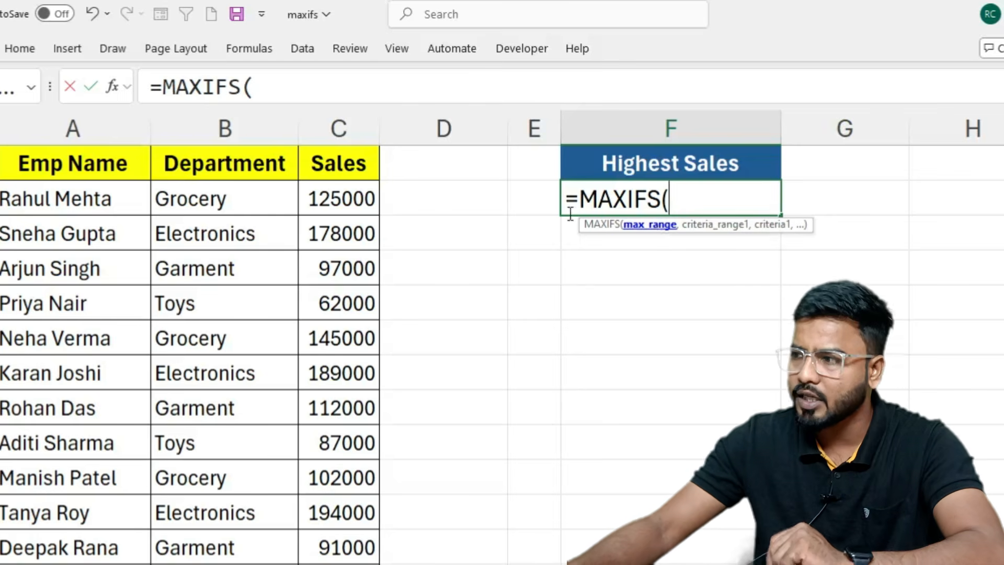
left_click(364, 208)
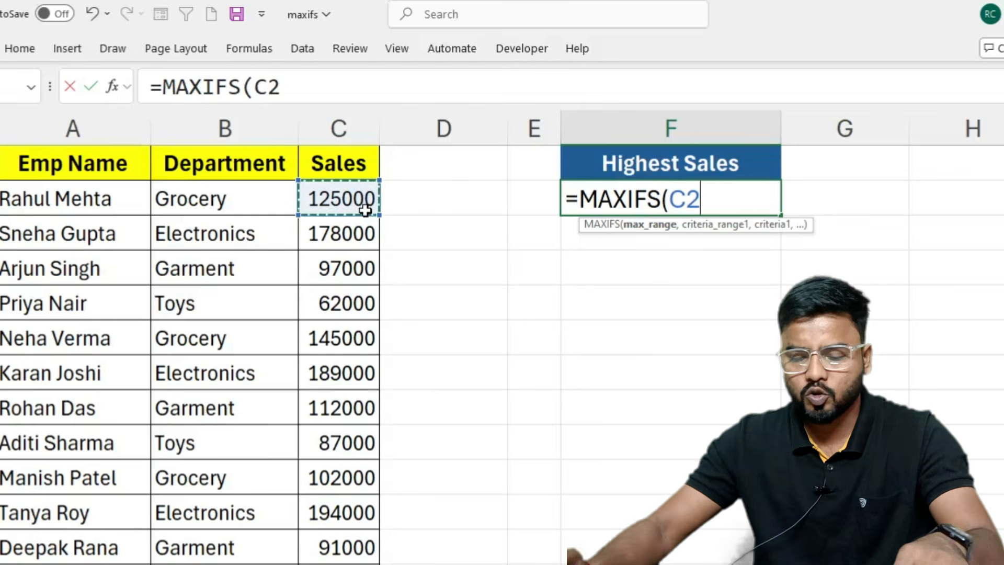
key("ctrl+shift+Down")
scroll(389, 224, "up", 3)
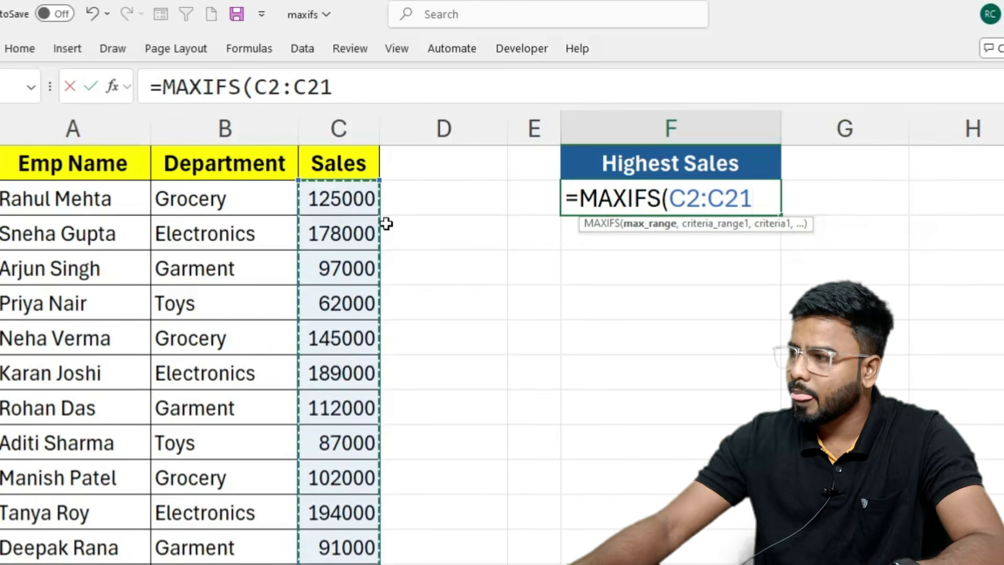
type(",")
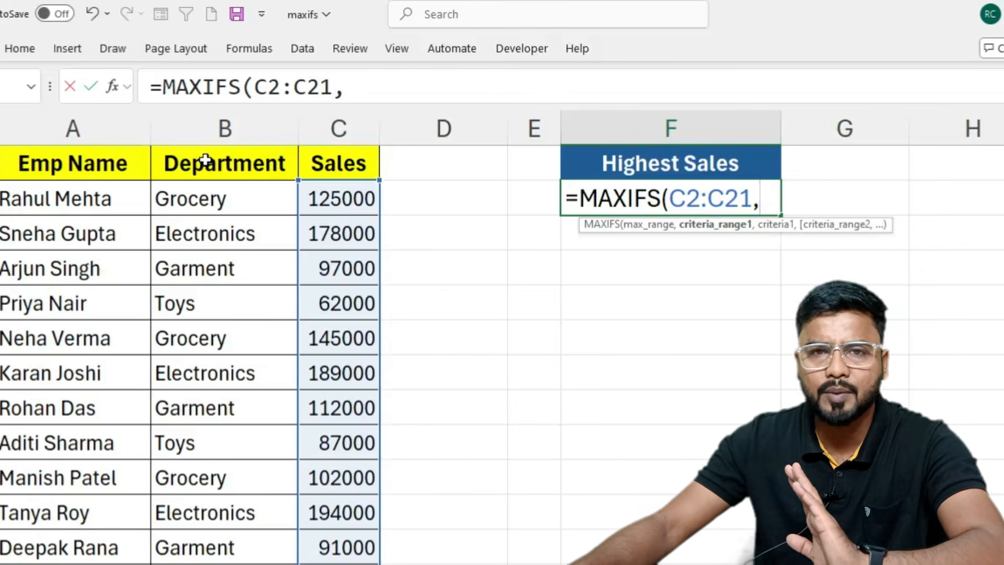
Complete the MAXIFS formula with criteria range B2:B21 and the criterion "Garment".
left_click(229, 197)
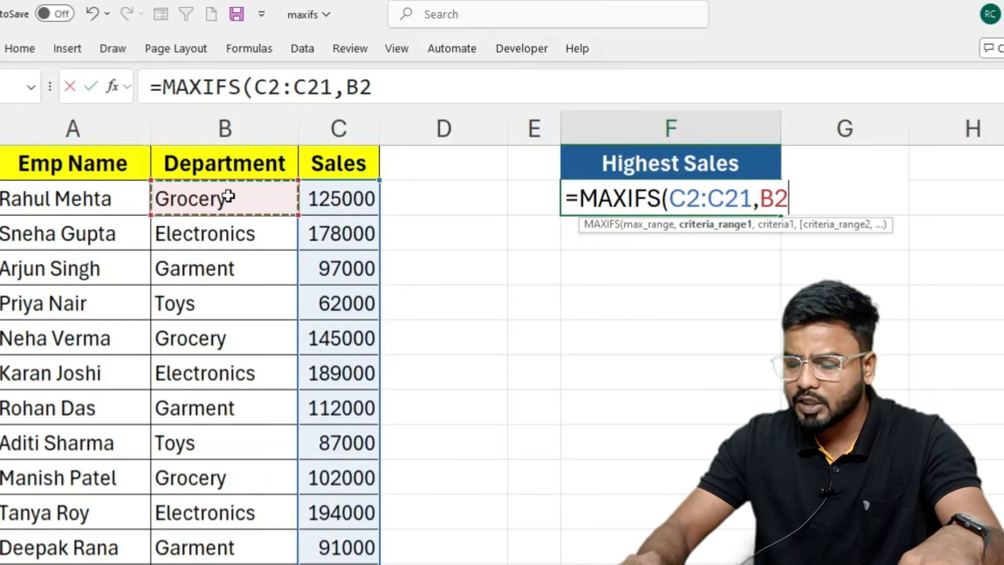
key("ctrl+shift+Down")
scroll(592, 359, "up", 4)
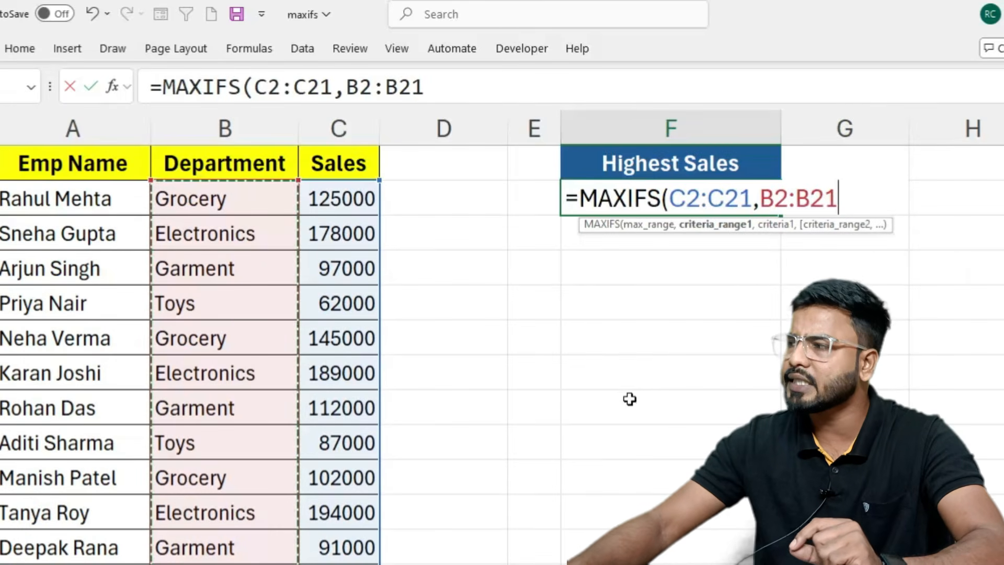
type(",")
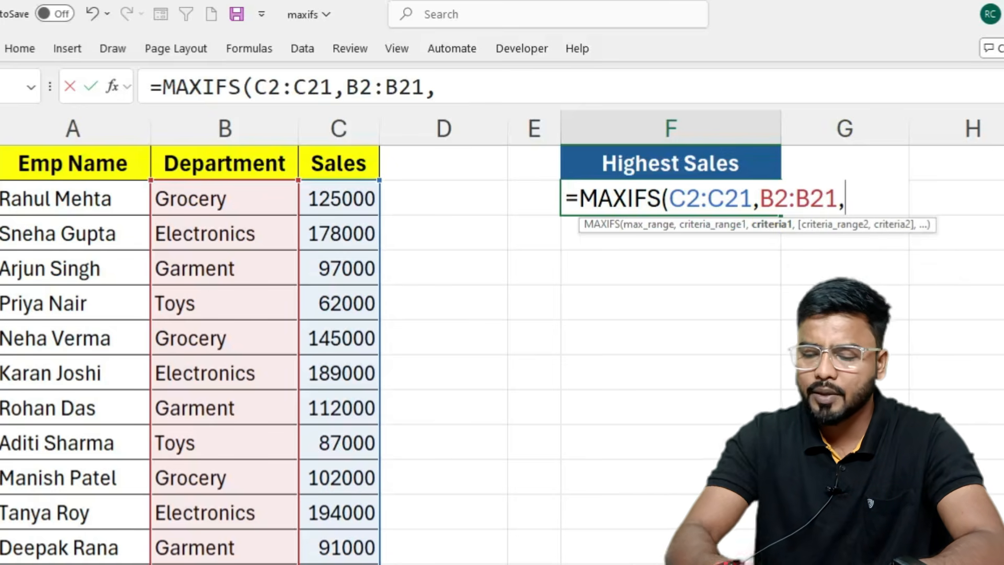
type("\"Garment")
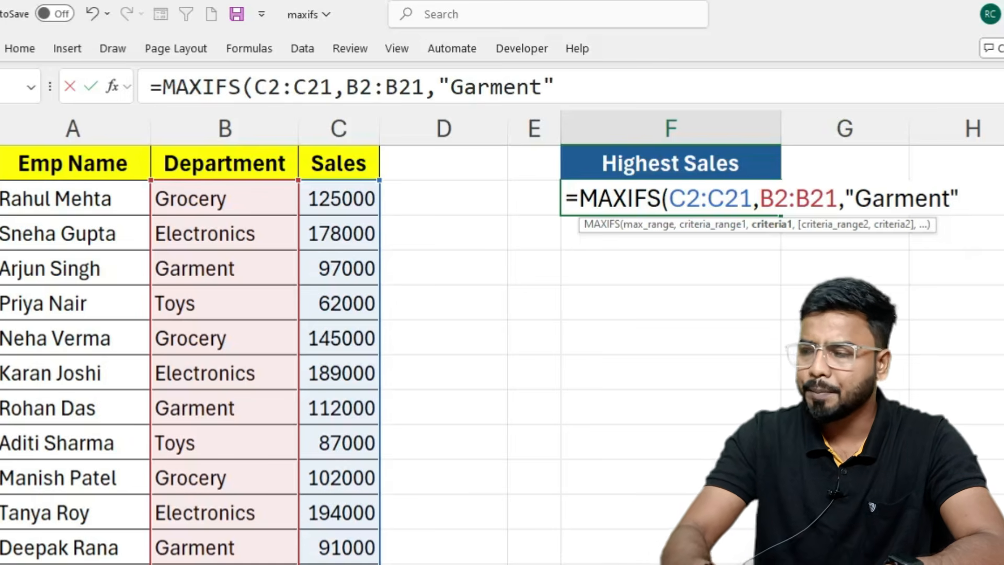
type("\")")
key("Return")
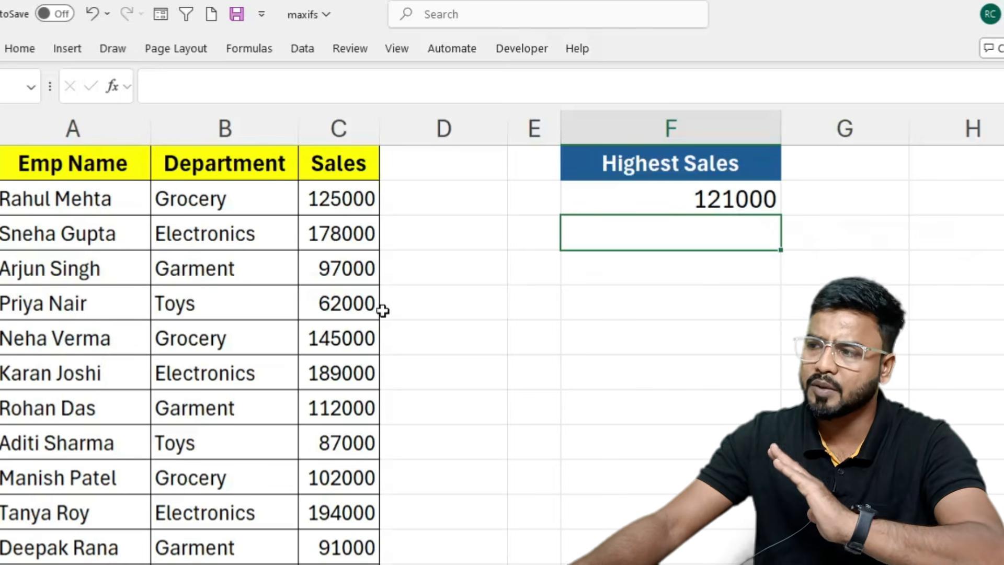
Check the sales values of all Garment rows against the Highest Sales result in cell F2.
left_click(198, 265)
left_click(321, 267)
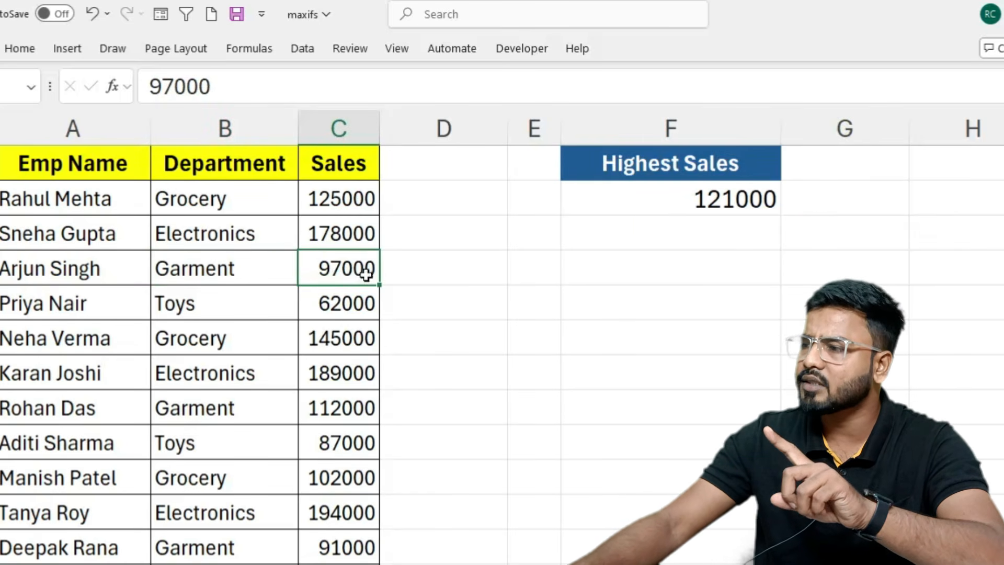
left_click(195, 412)
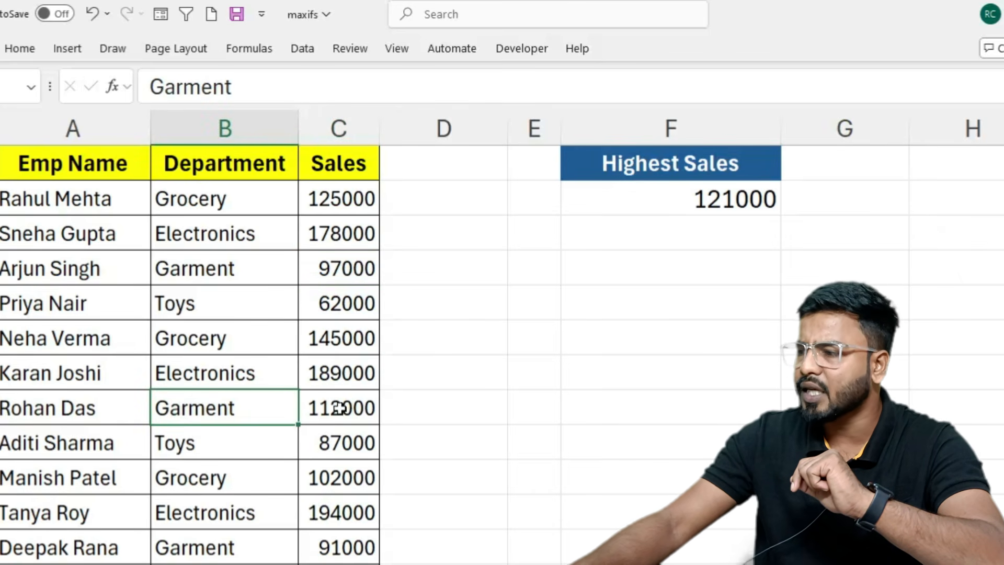
scroll(293, 429, "down", 1)
left_click(228, 448)
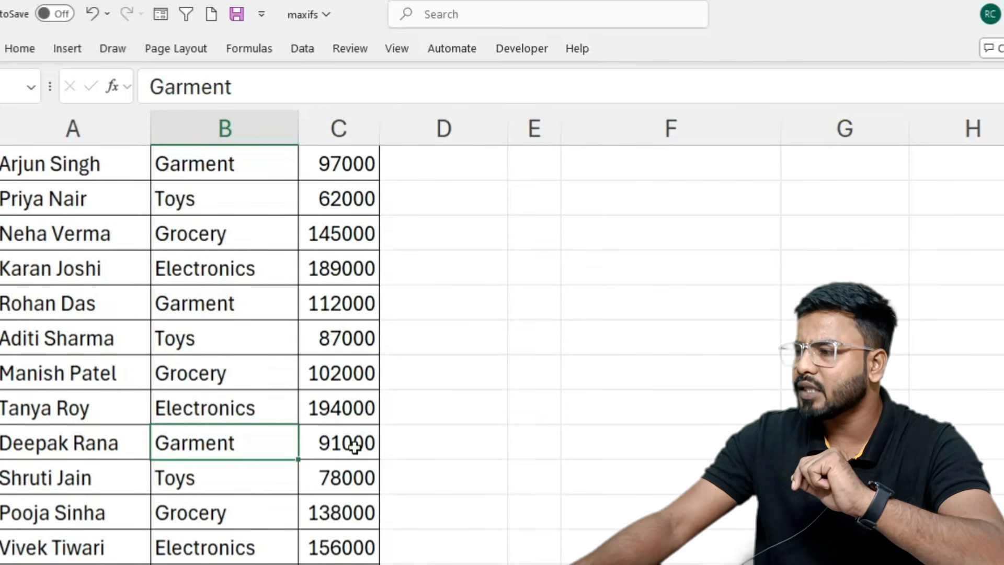
left_click(355, 447)
scroll(292, 451, "down", 1)
left_click(208, 478)
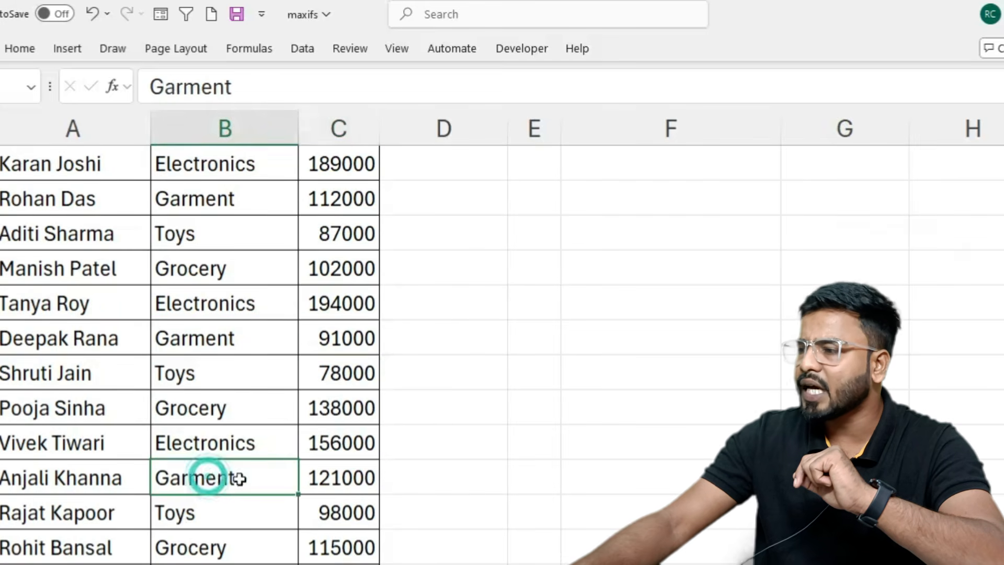
left_click(338, 476)
scroll(314, 418, "down", 1)
scroll(239, 479, "down", 1)
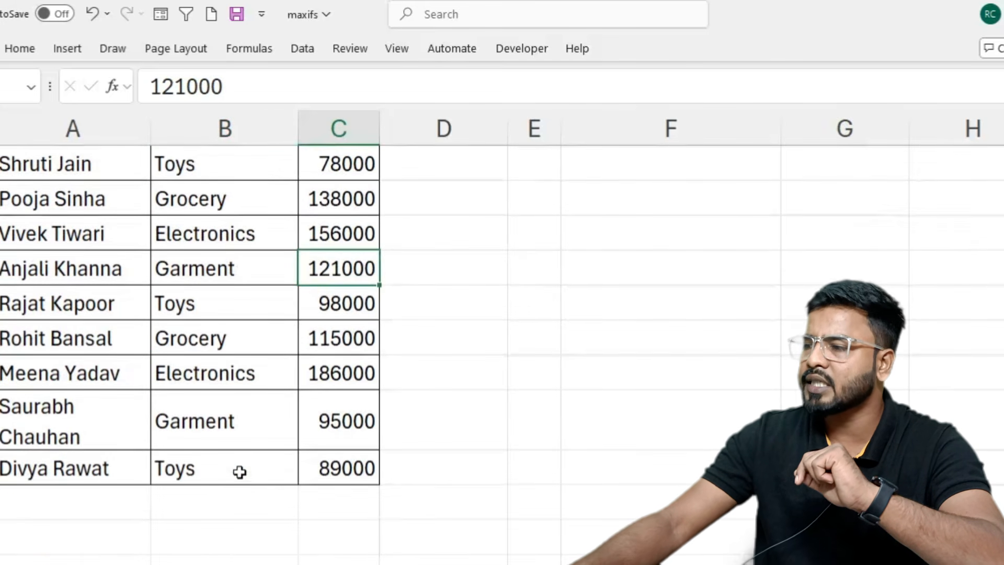
scroll(341, 426, "up", 1)
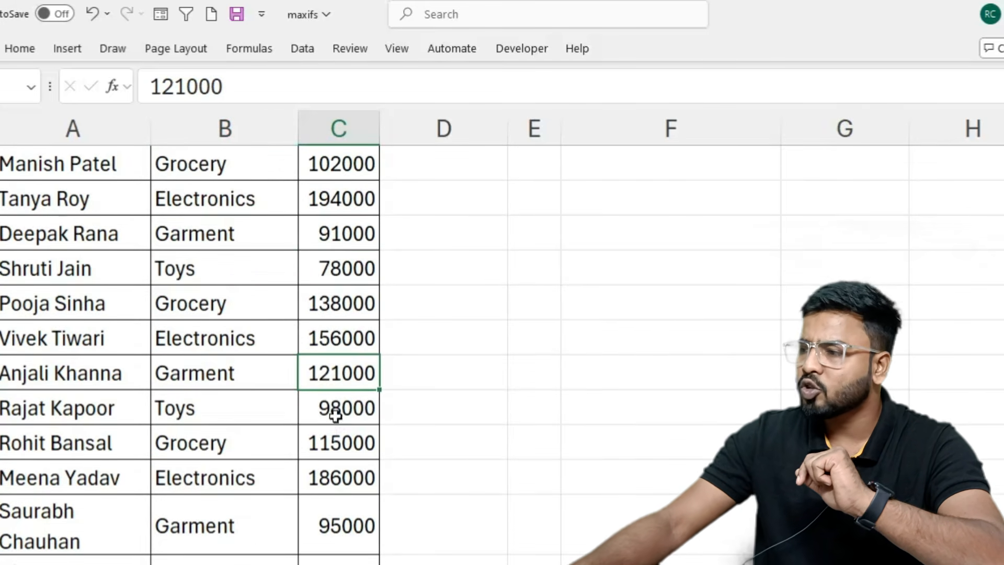
left_click(321, 375)
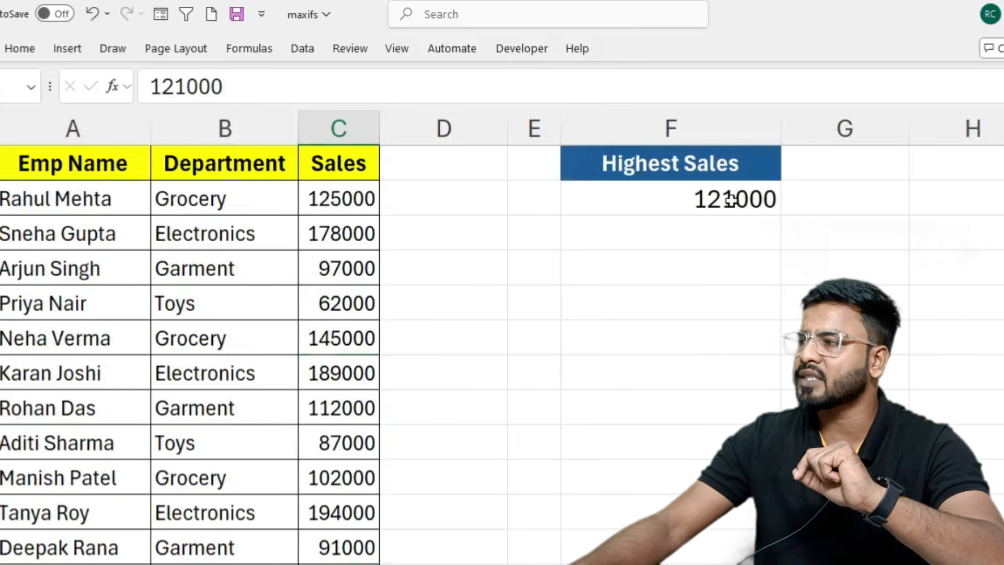
left_click(729, 201)
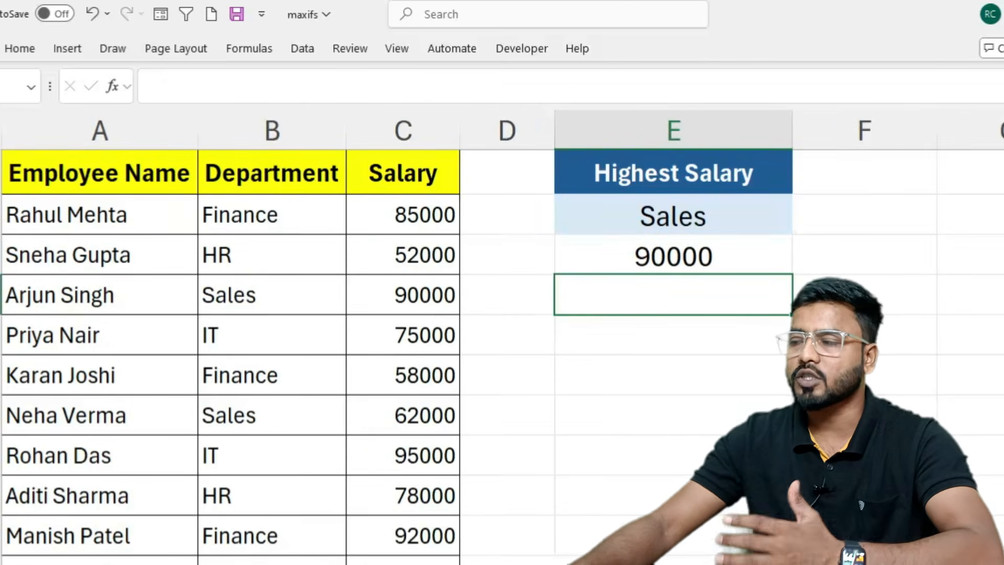
Set the department in cell E2 of the employee salary table on Sheet1 to IT.
left_click(864, 375)
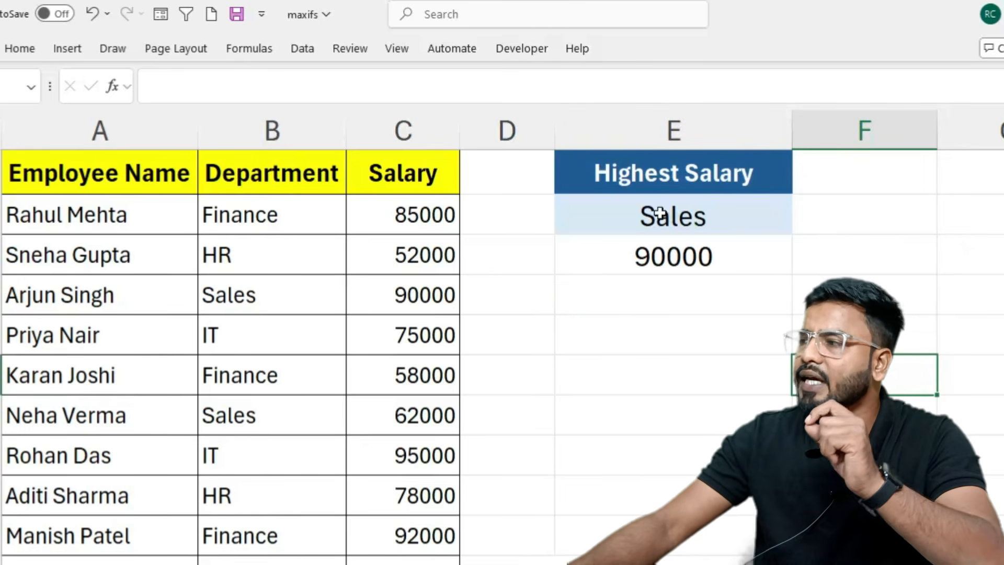
left_click(732, 221)
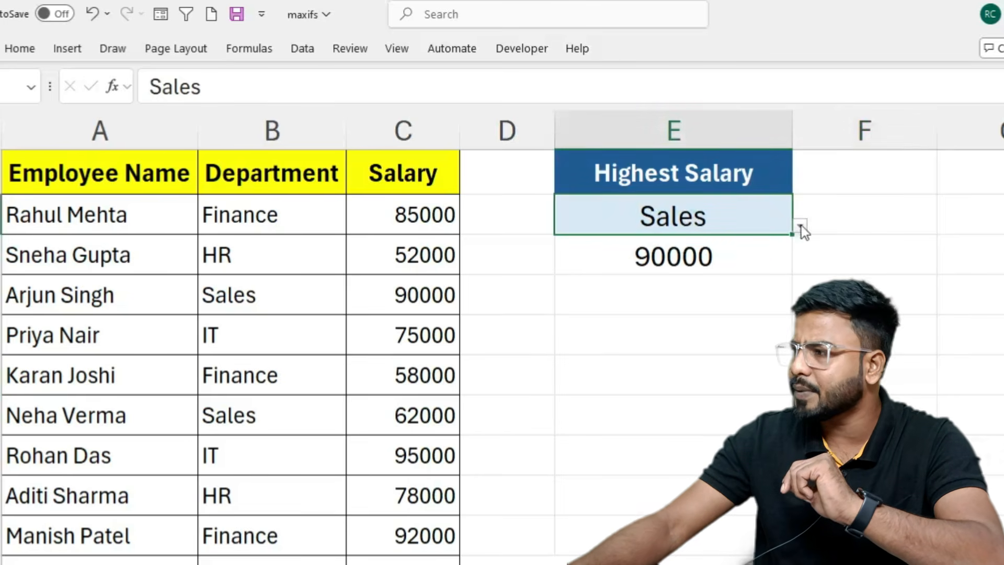
left_click(800, 226)
left_click(594, 289)
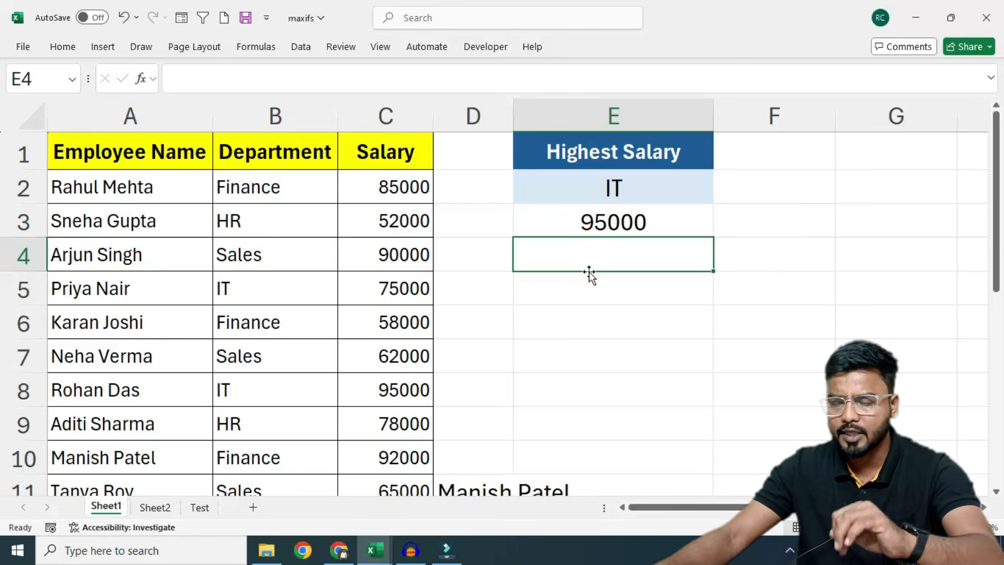
Start an INDEX formula in cell E4 with the employee names A2:A13 as its array.
type("=index")
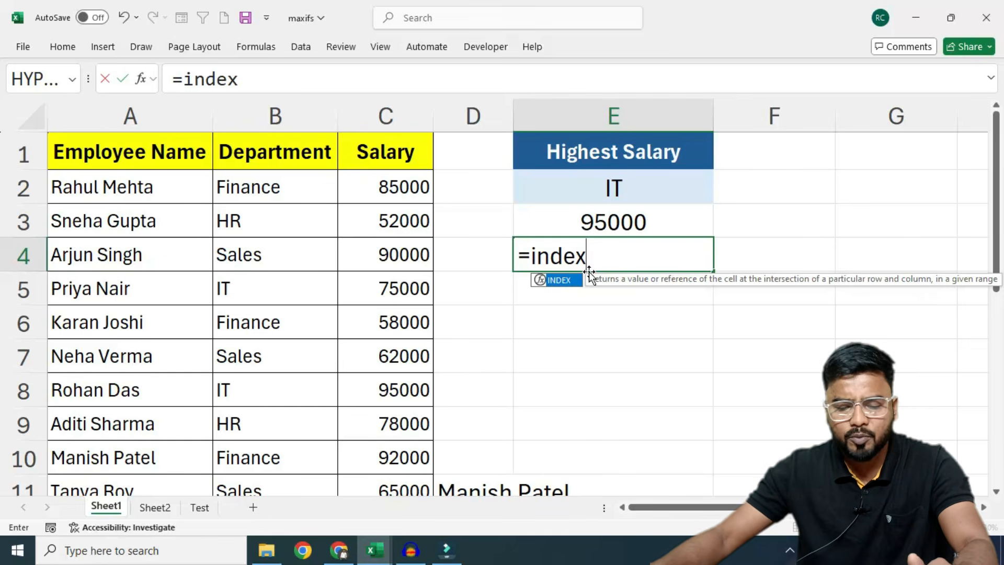
key("Tab")
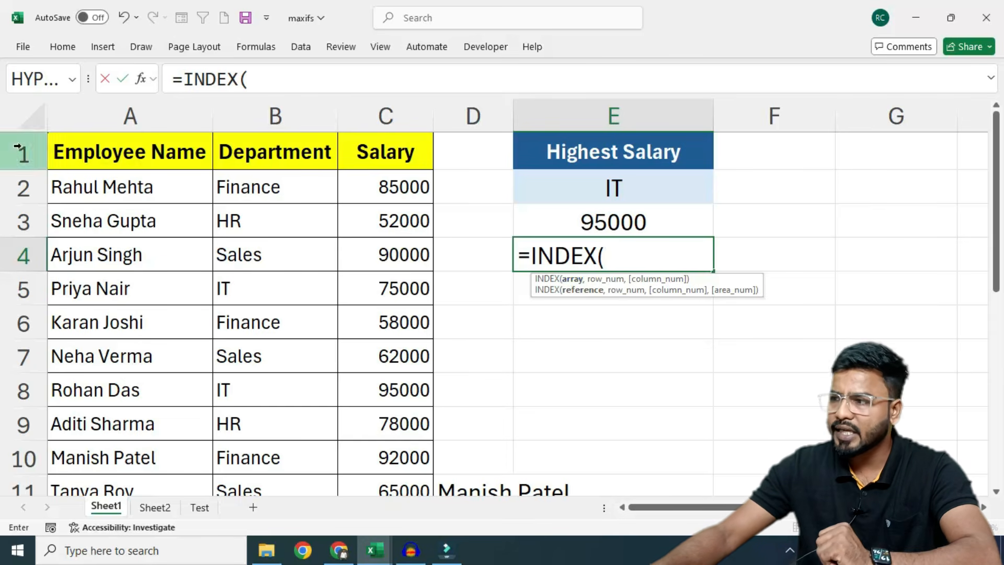
left_click(110, 197)
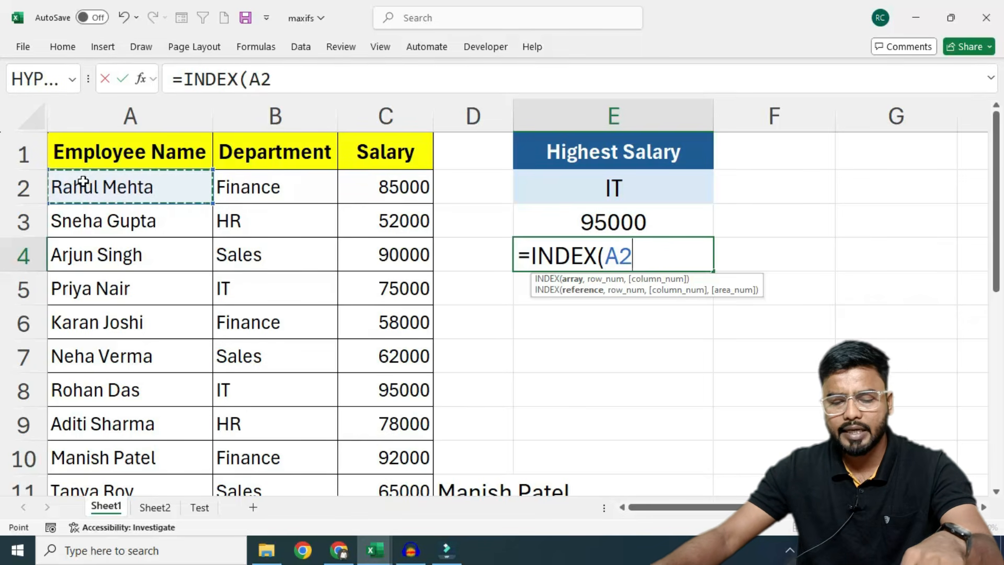
key("ctrl+shift+Down")
scroll(151, 265, "up", 1)
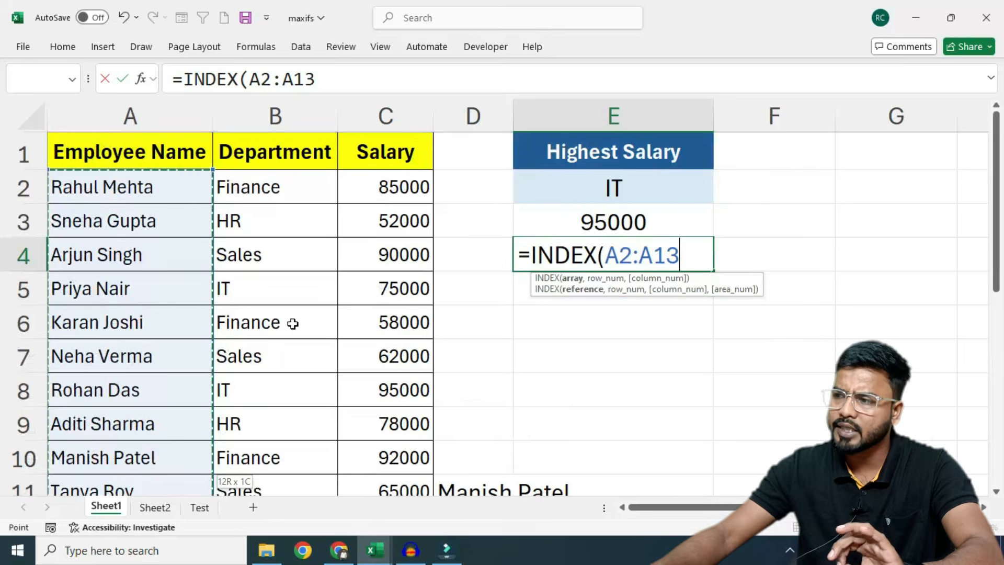
type(",")
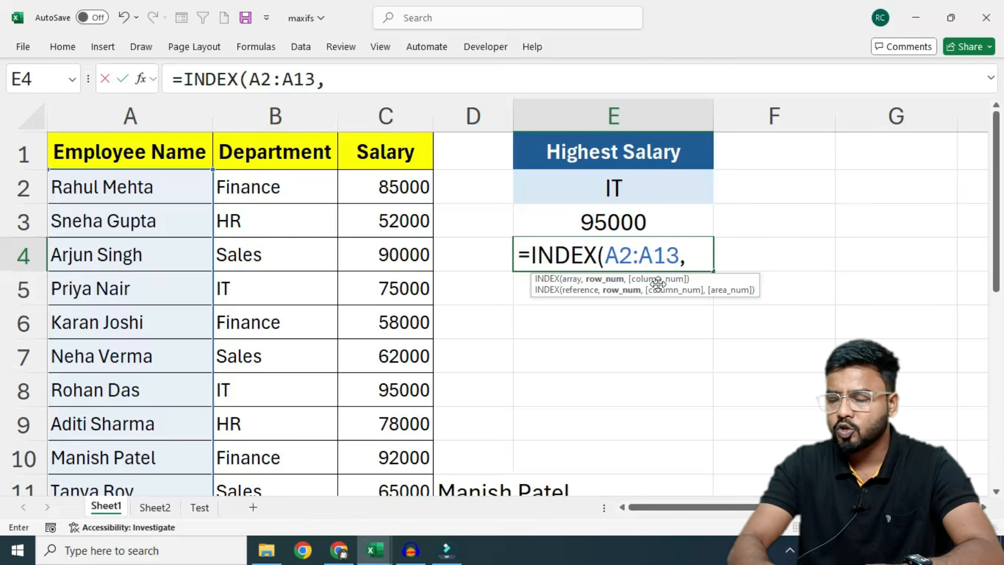
Complete the INDEX formula with MATCH(E3,C2:C13,0) as the row number, and select cell E4.
type("matc")
key("Tab")
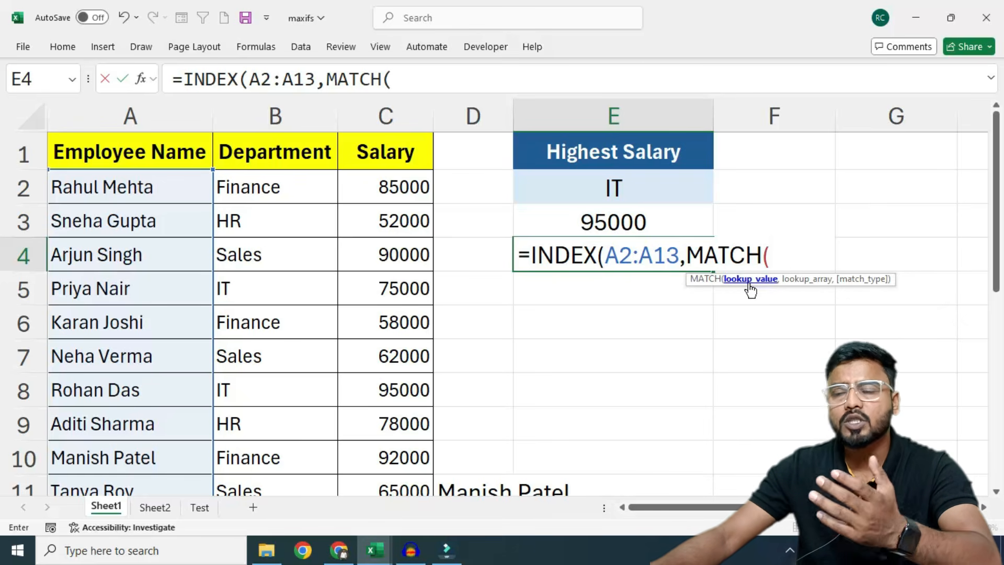
left_click(608, 218)
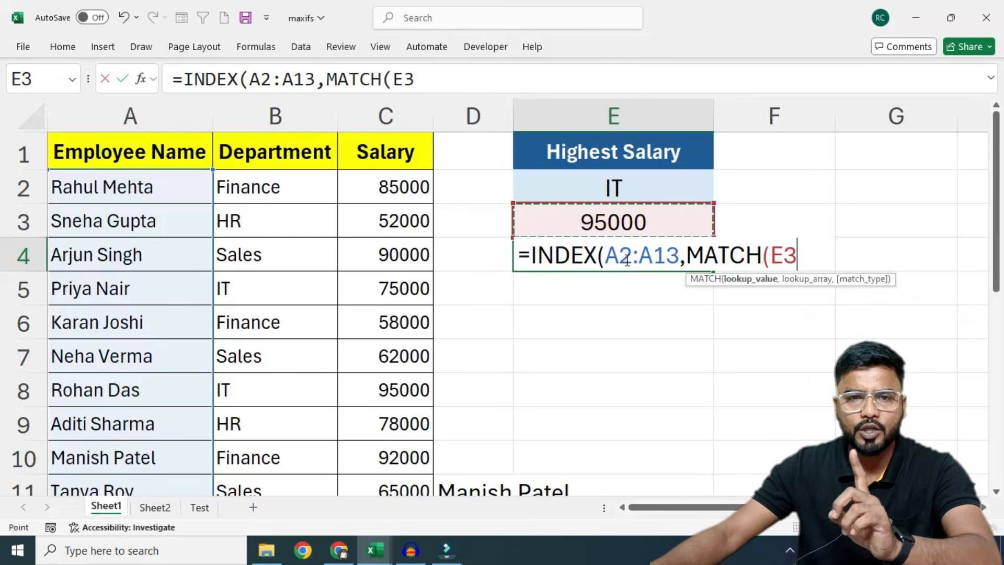
type(",")
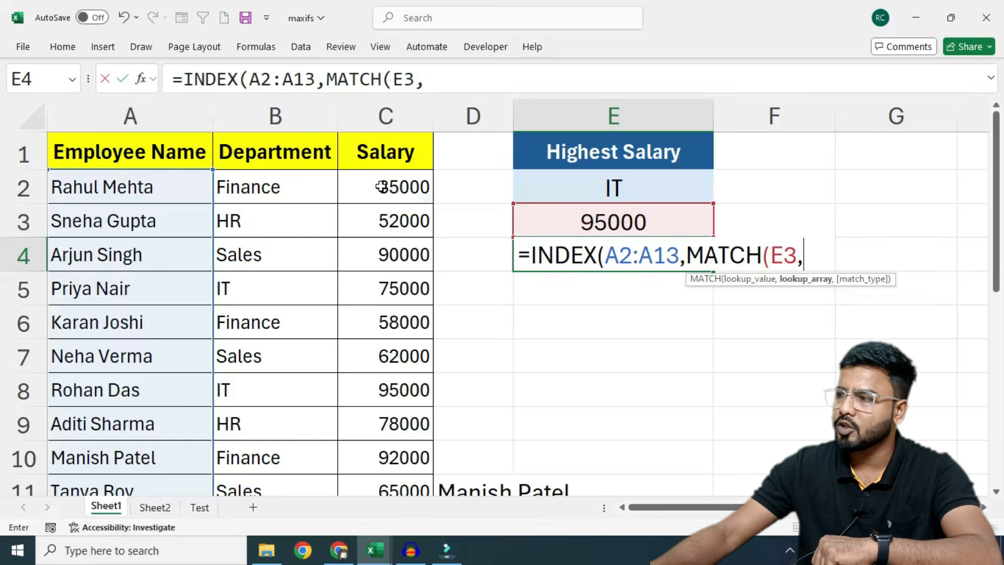
left_click_drag(384, 187, 383, 418)
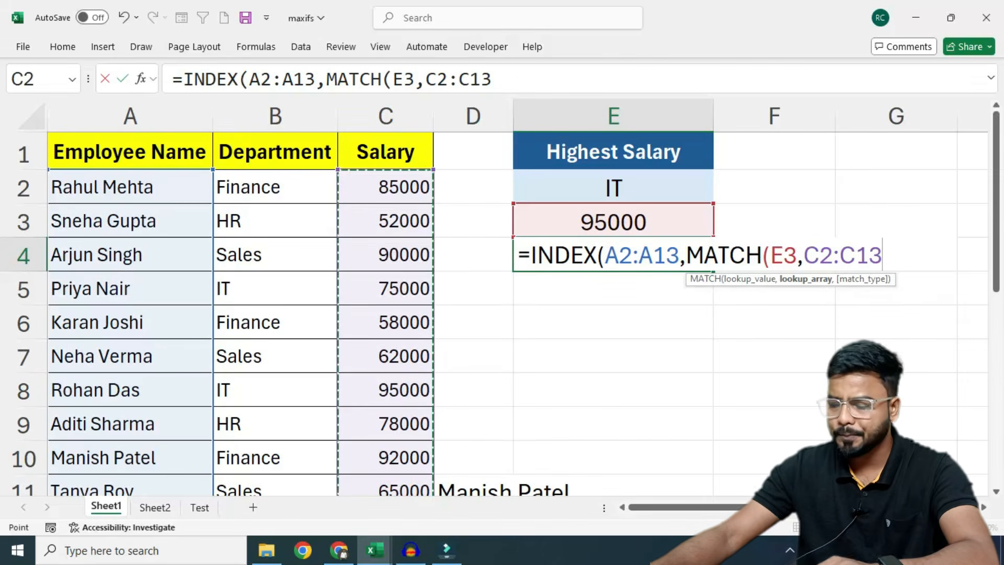
type(",")
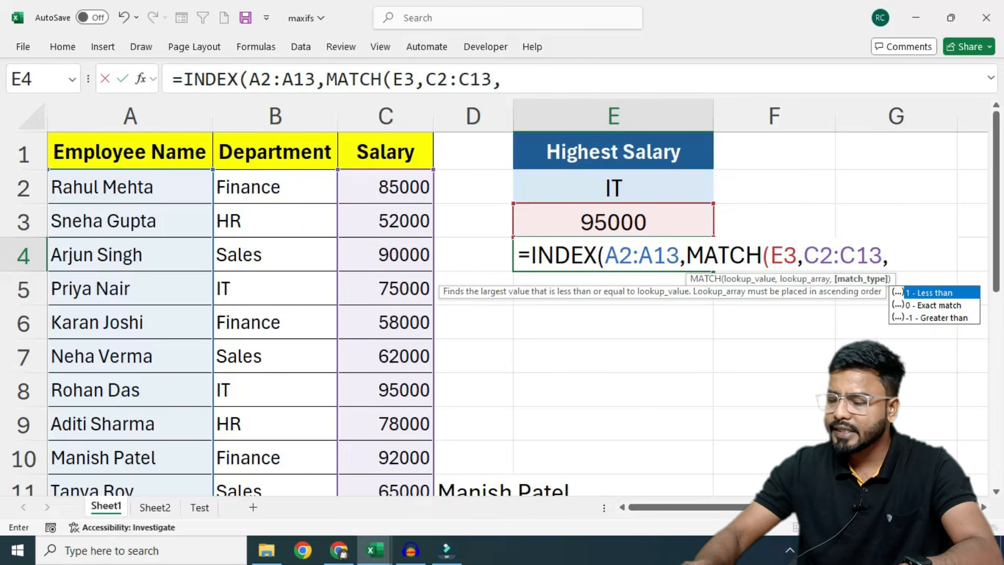
type("0)")
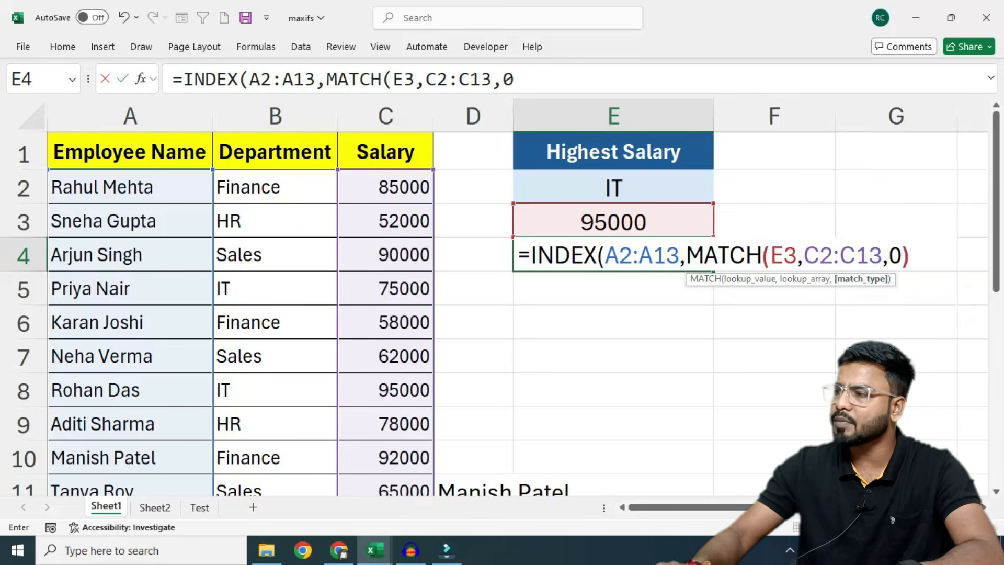
key("Return")
key("Return")
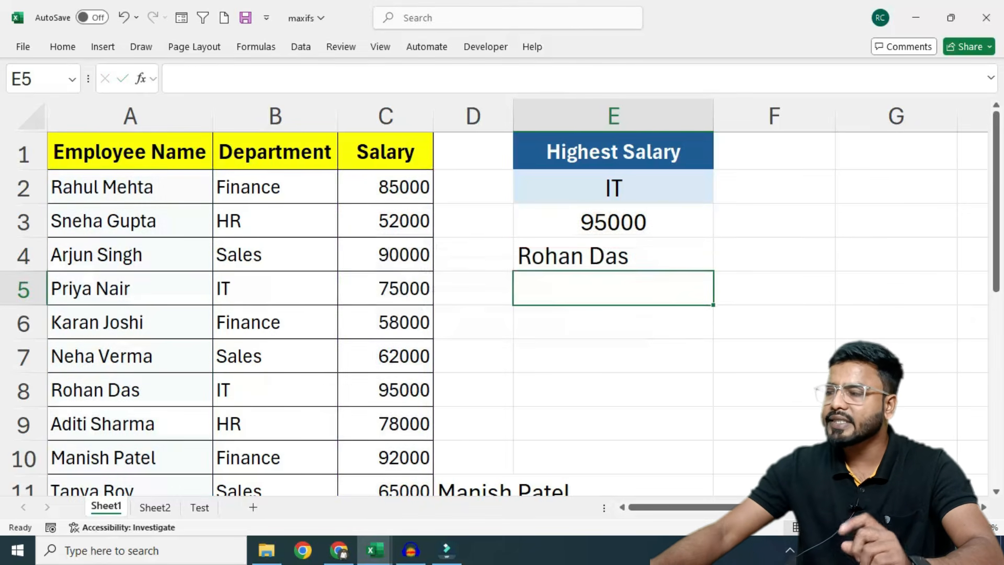
left_click(647, 249)
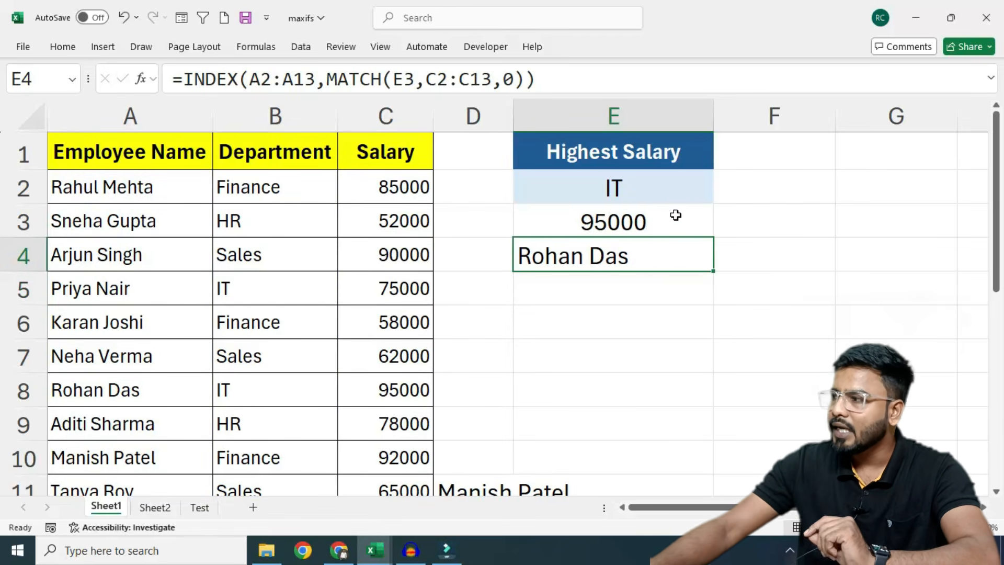
Set the department in cell E2 to Finance and check the formulas in cells E4 and E3.
left_click(679, 188)
left_click(720, 197)
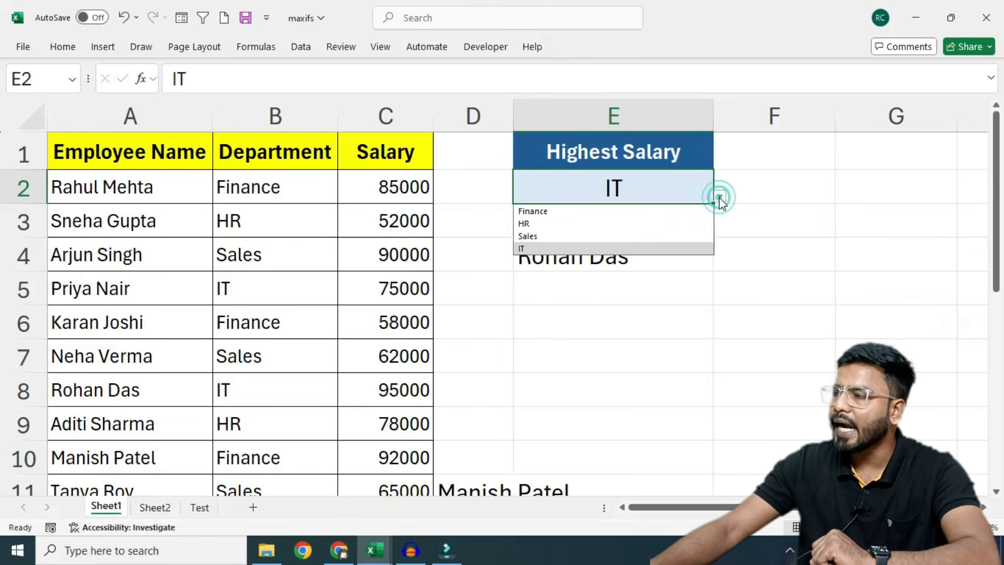
left_click(541, 209)
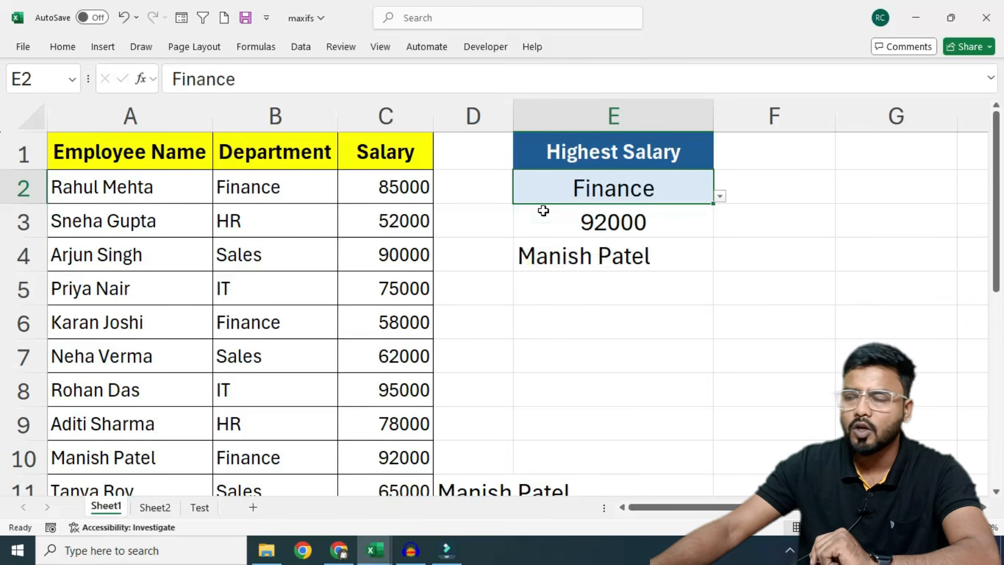
left_click(639, 292)
left_click(605, 253)
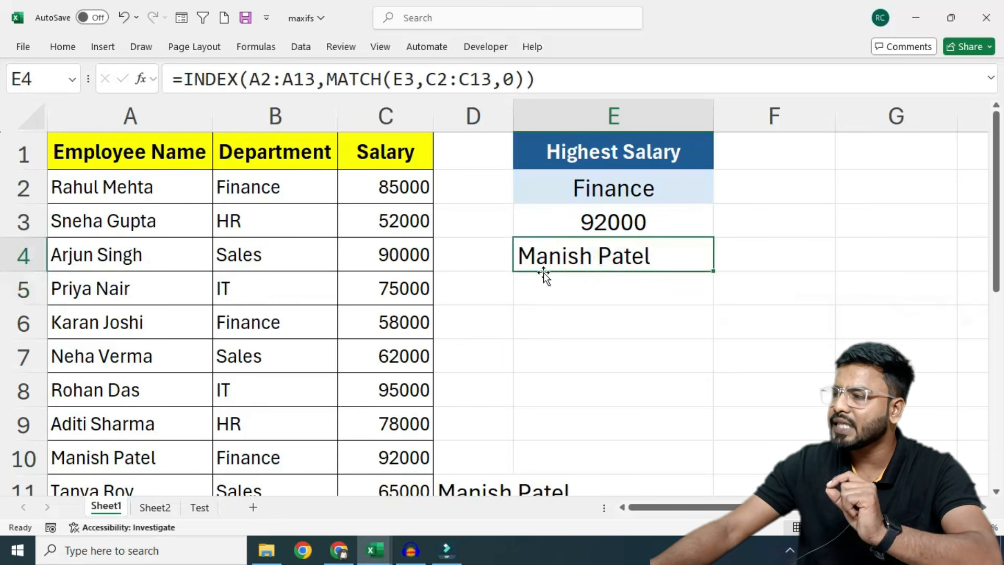
left_click(630, 230)
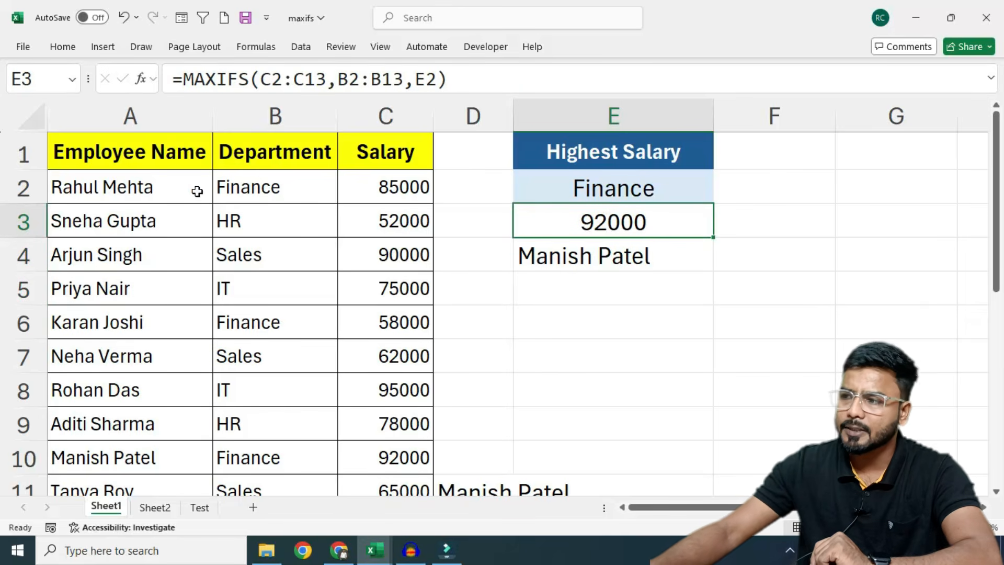
Check the department and salary of every Finance row in the employee table against the highest salary and returned name.
left_click(249, 193)
left_click(373, 191)
left_click(273, 325)
left_click(385, 324)
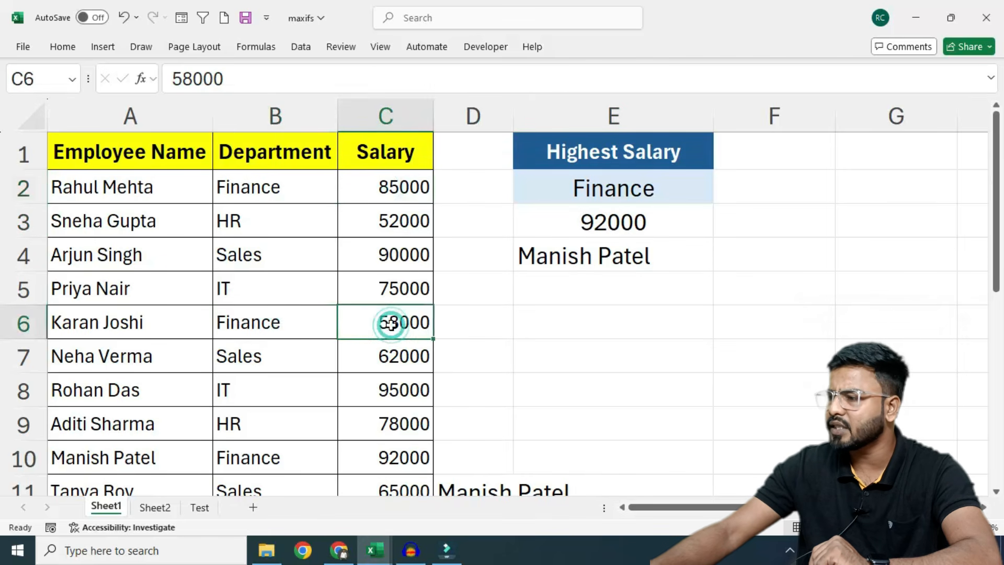
scroll(337, 356, "down", 1)
scroll(337, 357, "down", 1)
left_click(241, 359)
left_click(418, 358)
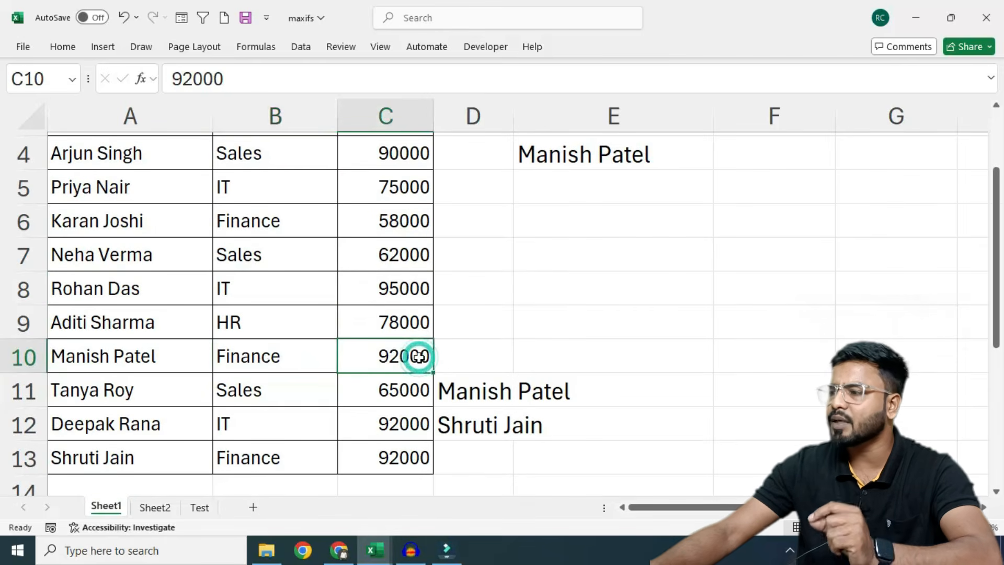
left_click(151, 349)
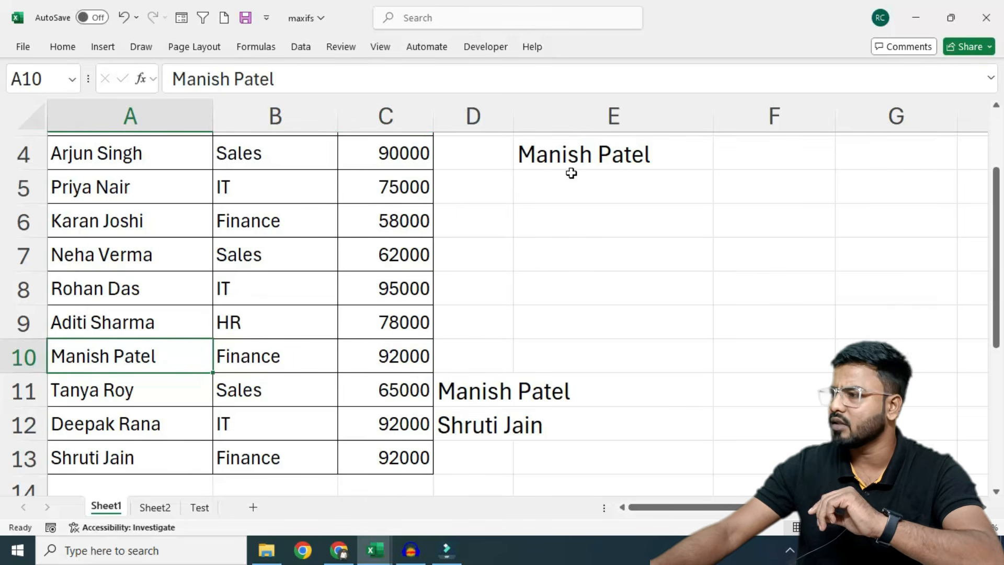
left_click(258, 355)
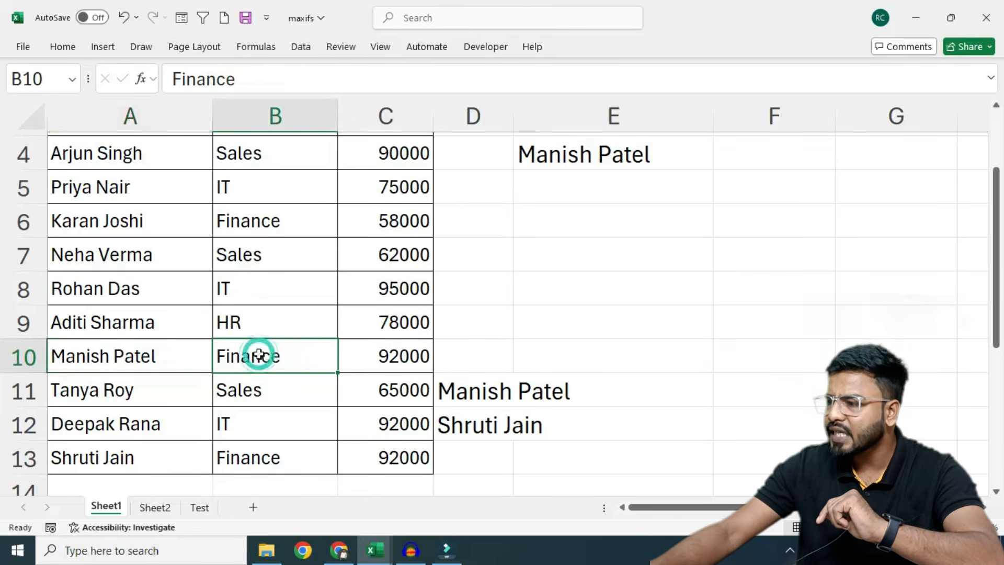
left_click(270, 458)
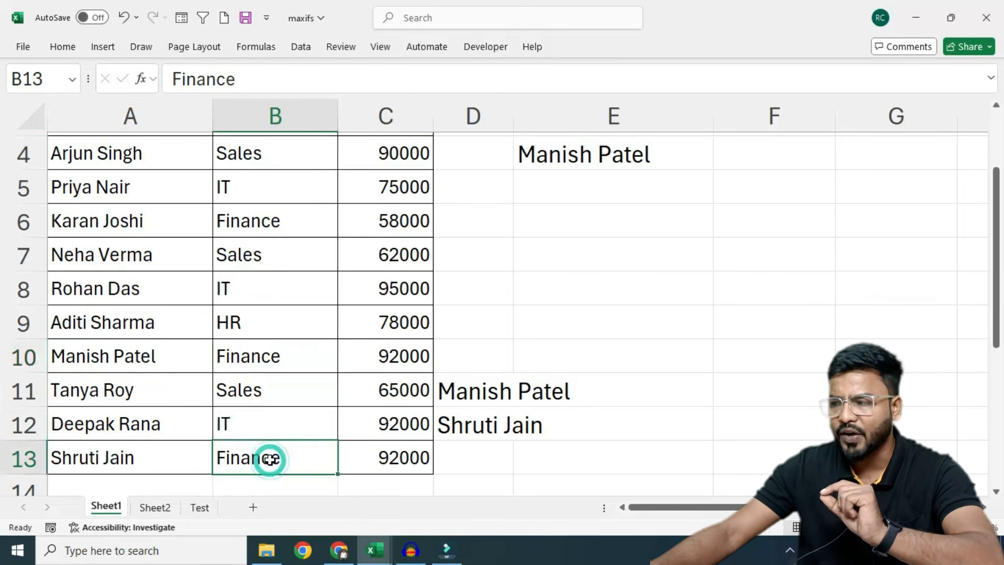
left_click(412, 460)
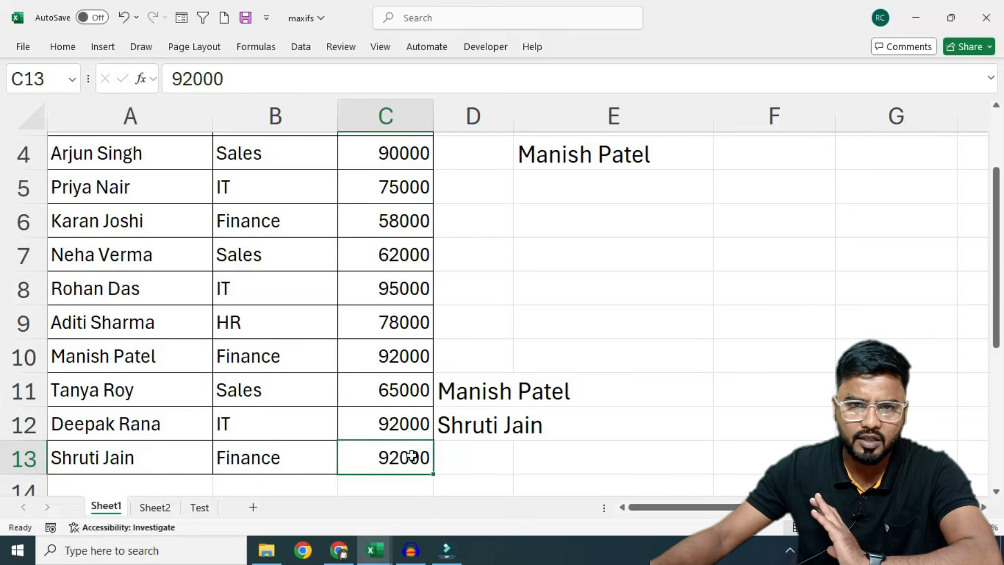
Review the INDEX and MATCH arguments of the formula in cell E4.
scroll(789, 426, "up", 1)
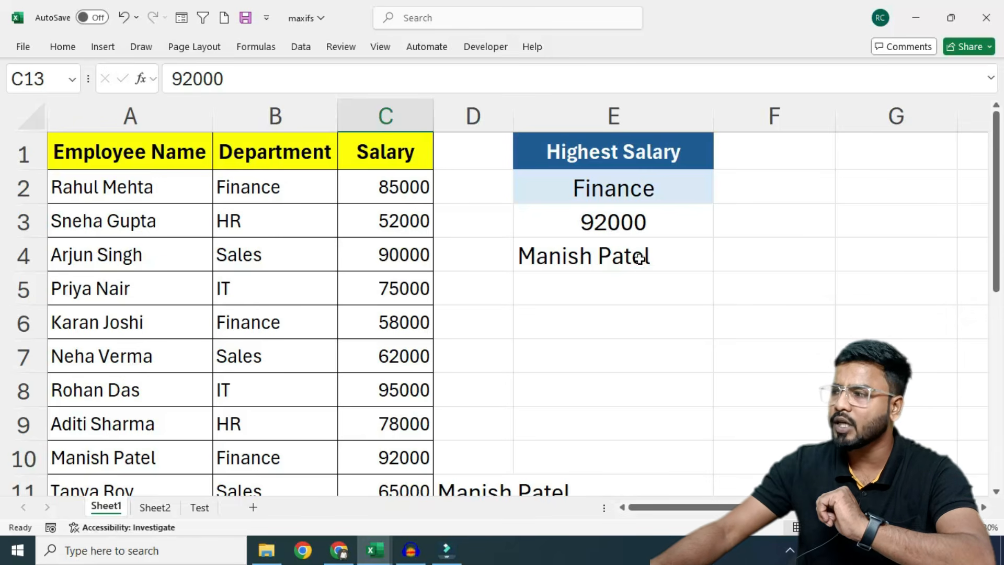
double_click(671, 255)
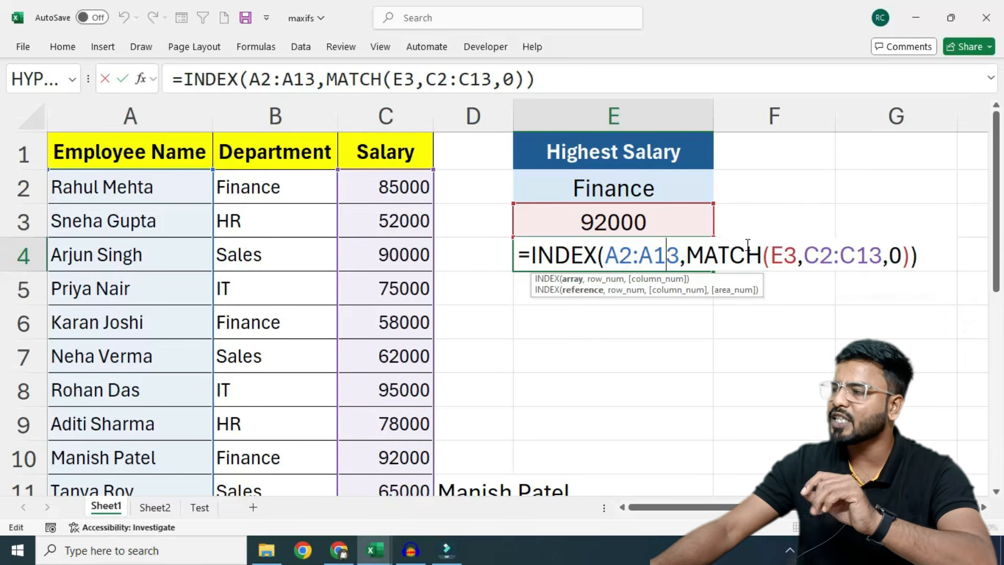
left_click(630, 258)
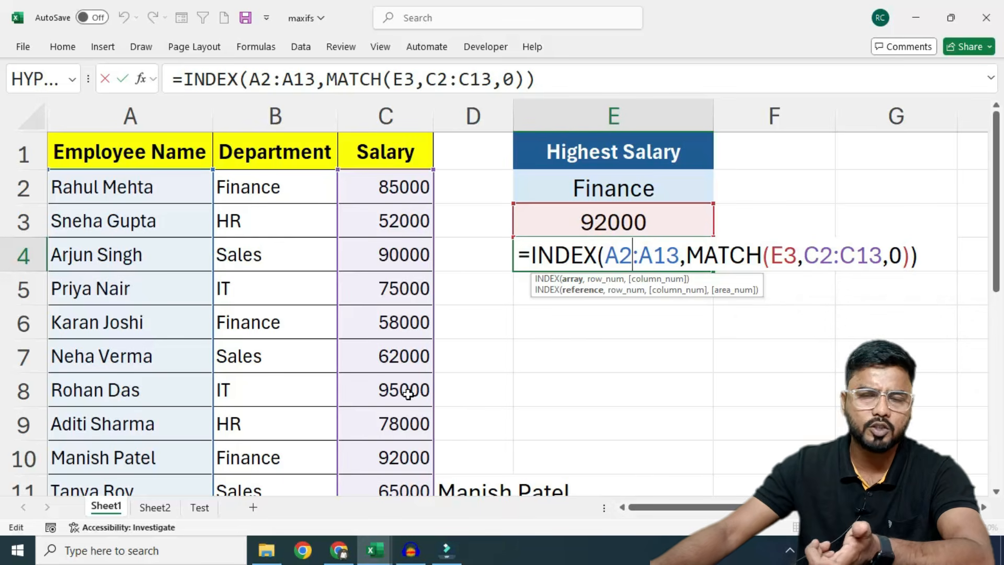
key("Return")
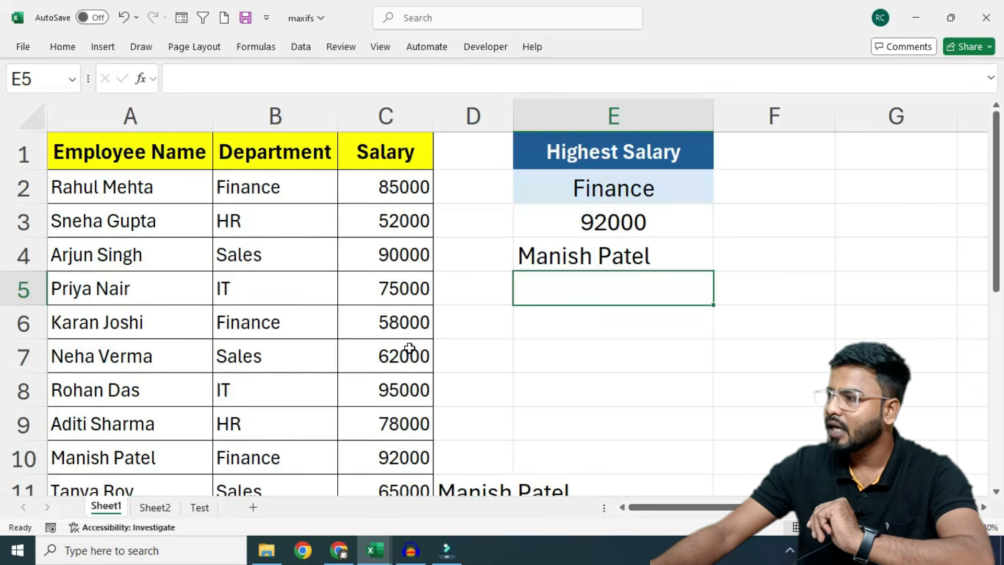
Replace the INDEX formula in cell E4 with a FILTER formula that takes employee names A2:A13 as its array.
left_click(588, 257)
key("Delete")
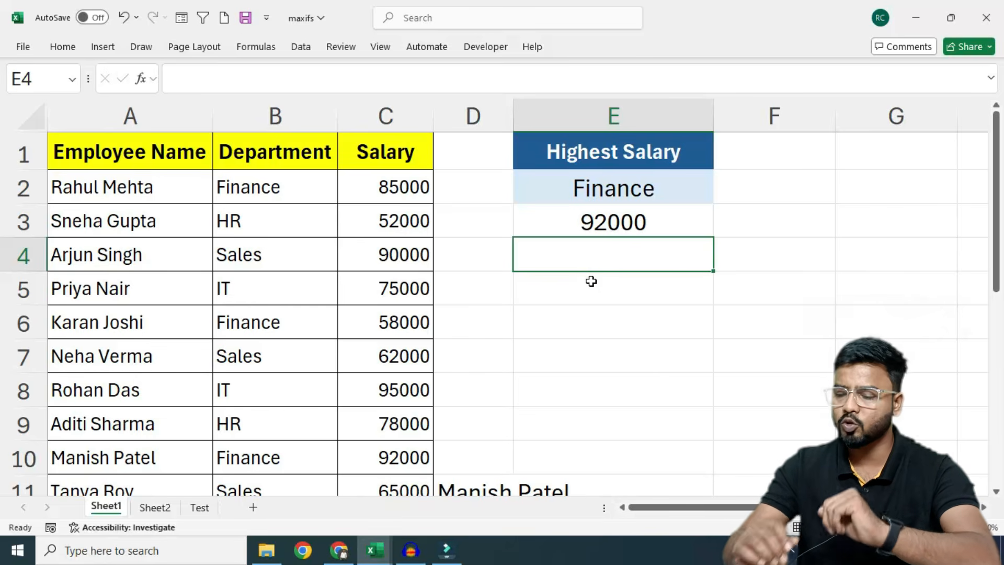
type("=")
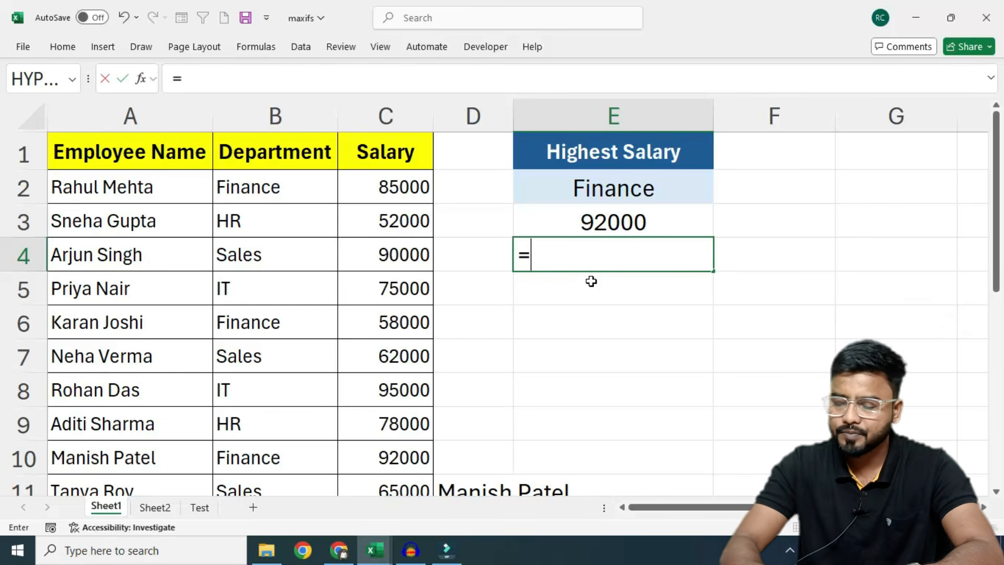
type("filter")
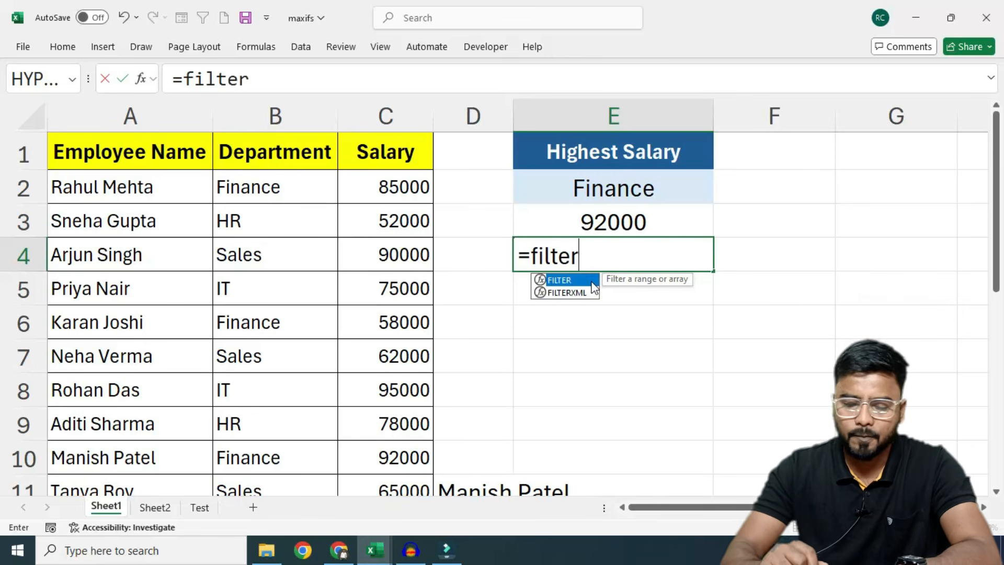
double_click(593, 281)
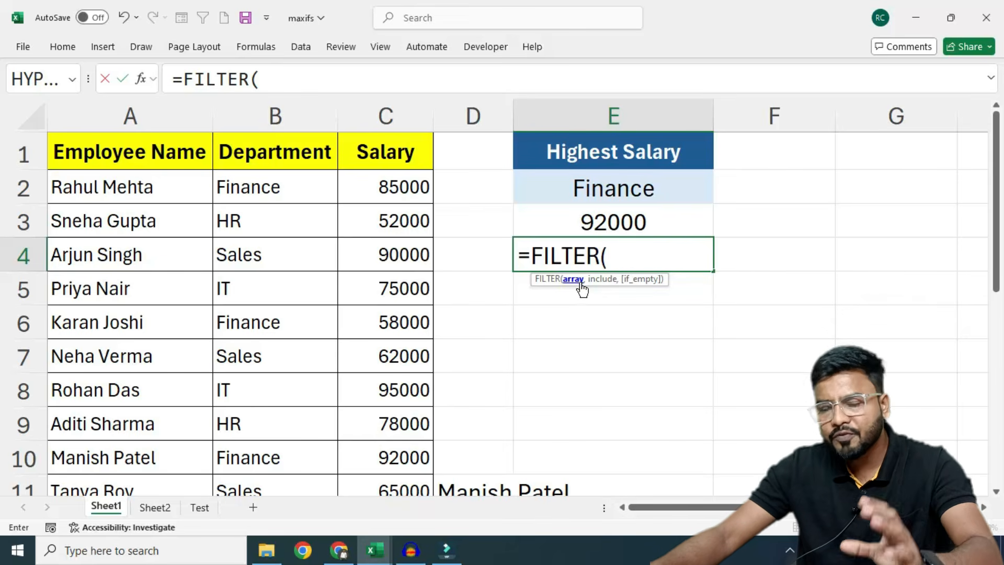
left_click_drag(84, 184, 107, 485)
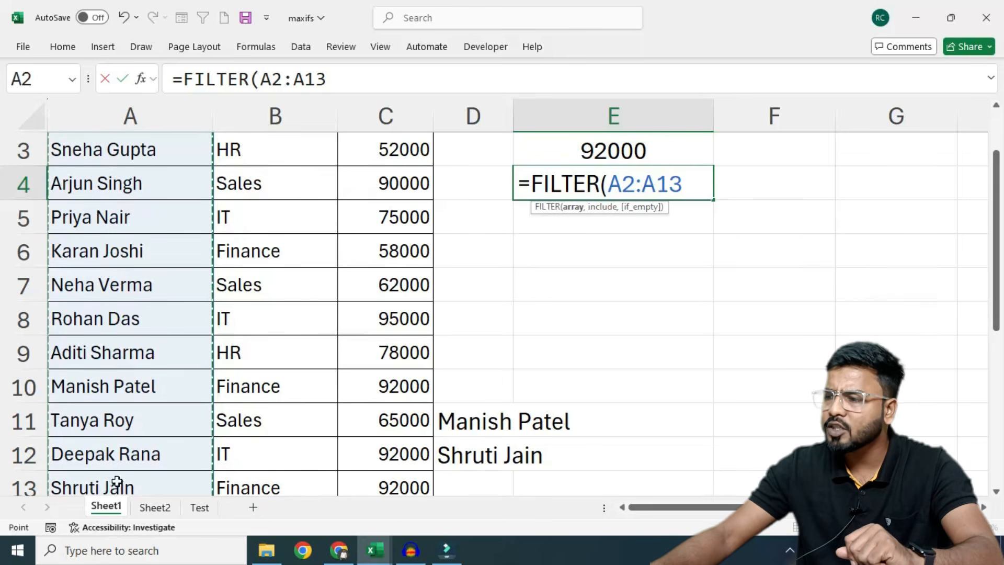
scroll(139, 355, "down", 1)
scroll(611, 413, "up", 2)
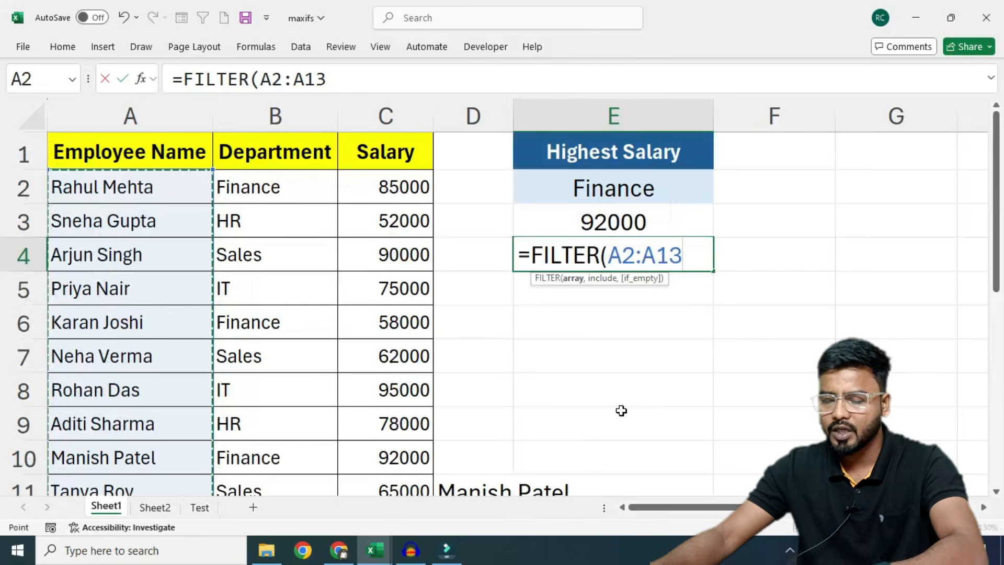
Complete the FILTER formula with B2:B13="Finance" as its include condition.
type(",")
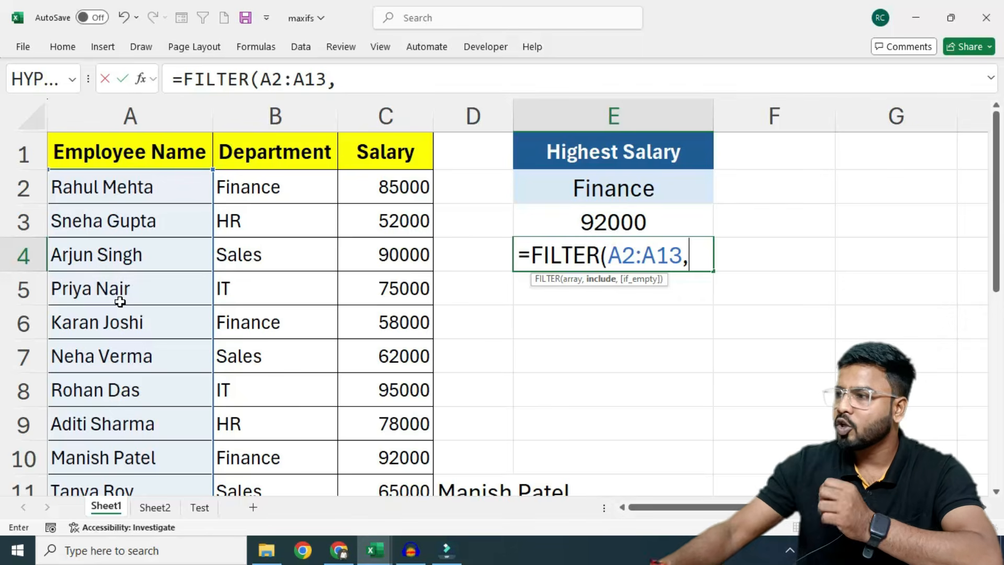
left_click_drag(296, 186, 289, 458)
scroll(576, 397, "up", 1)
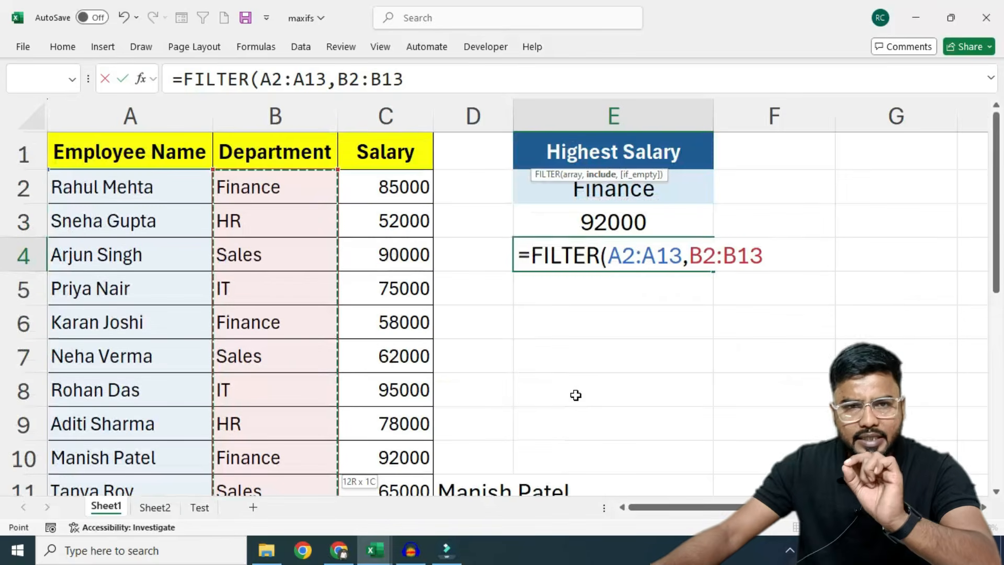
type("=")
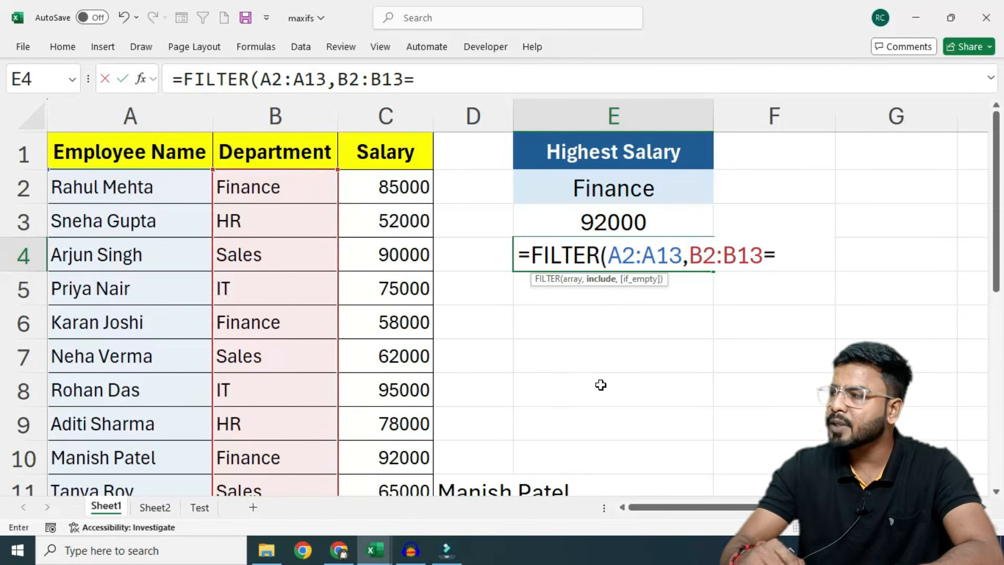
type("\"Finance")
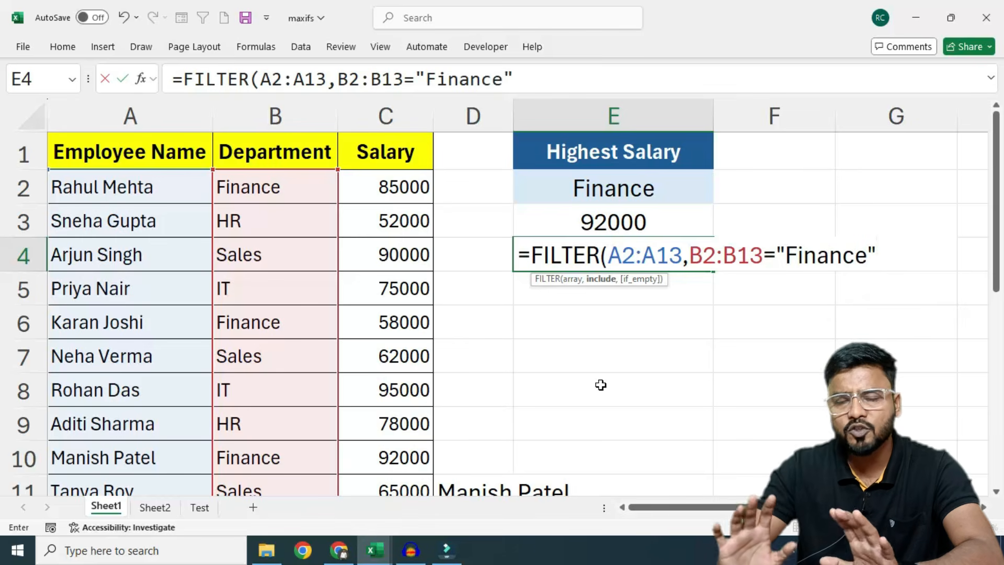
type("\")")
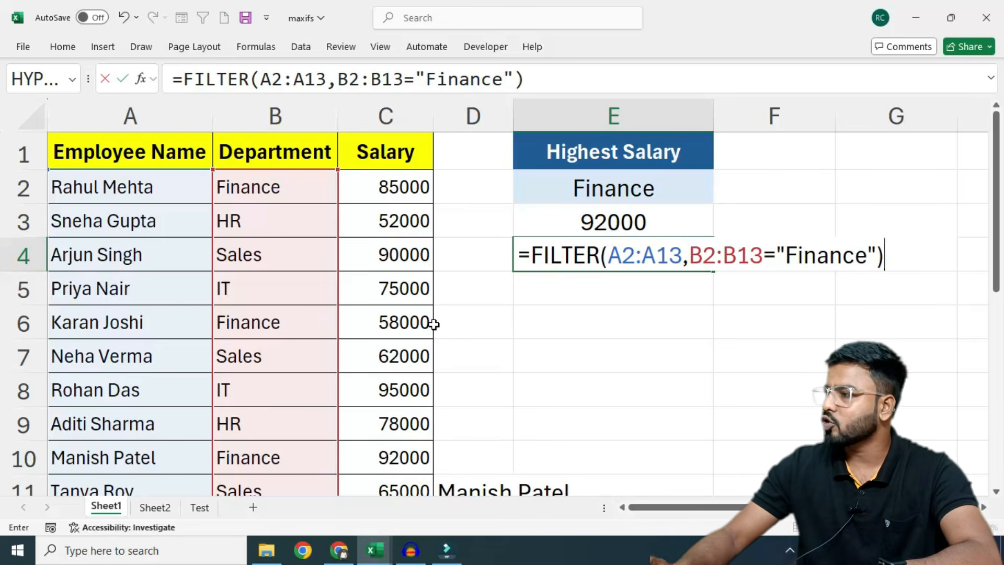
key("Return")
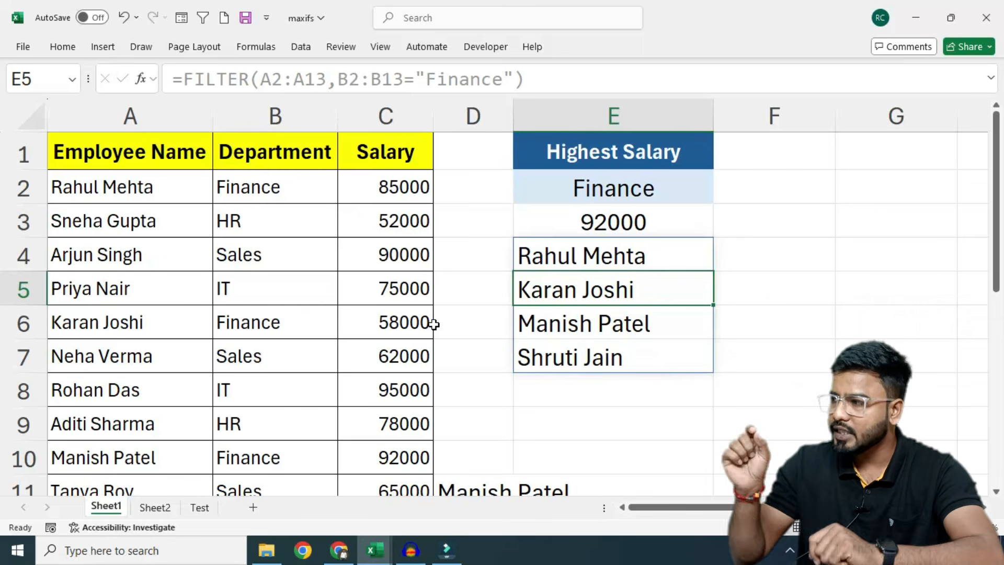
Enclose the Finance condition of the FILTER formula in E4 in parentheses and append *( for a second condition.
double_click(667, 255)
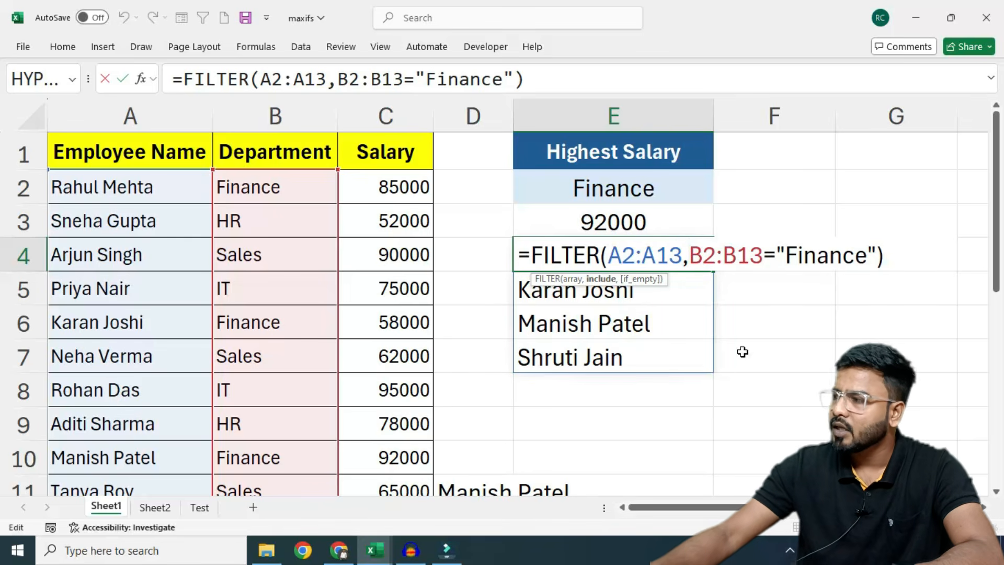
key("Right")
key("Right")
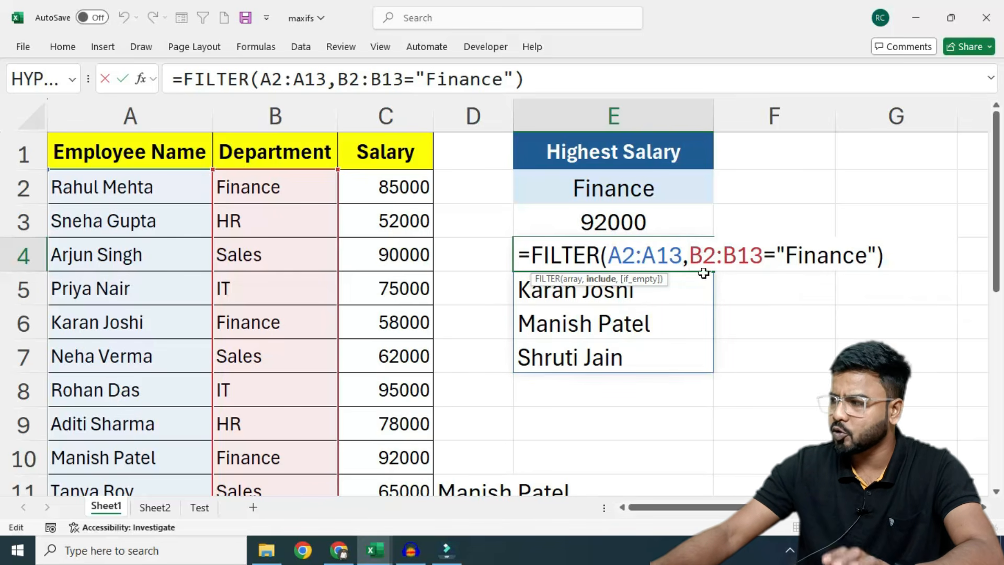
type("(")
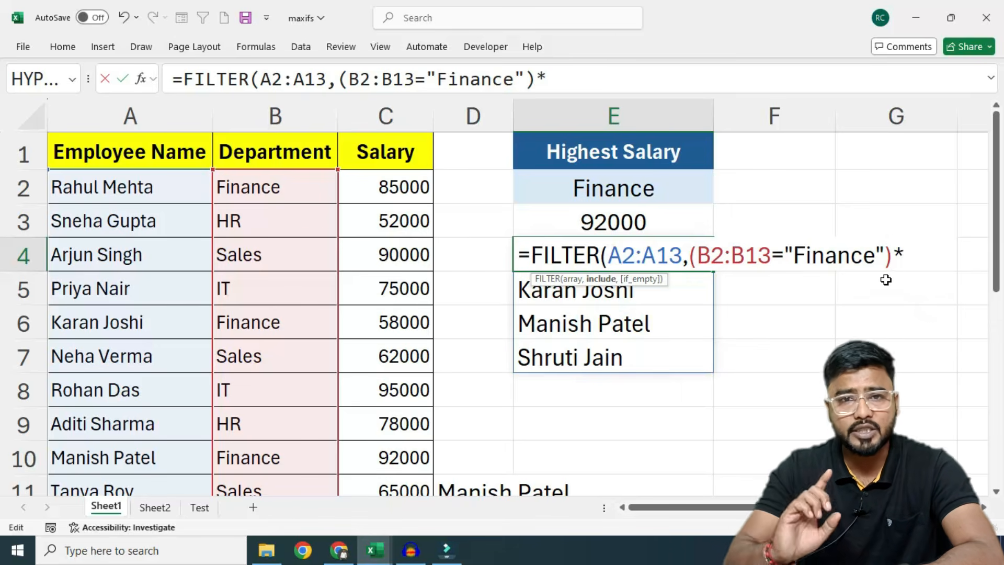
type("(")
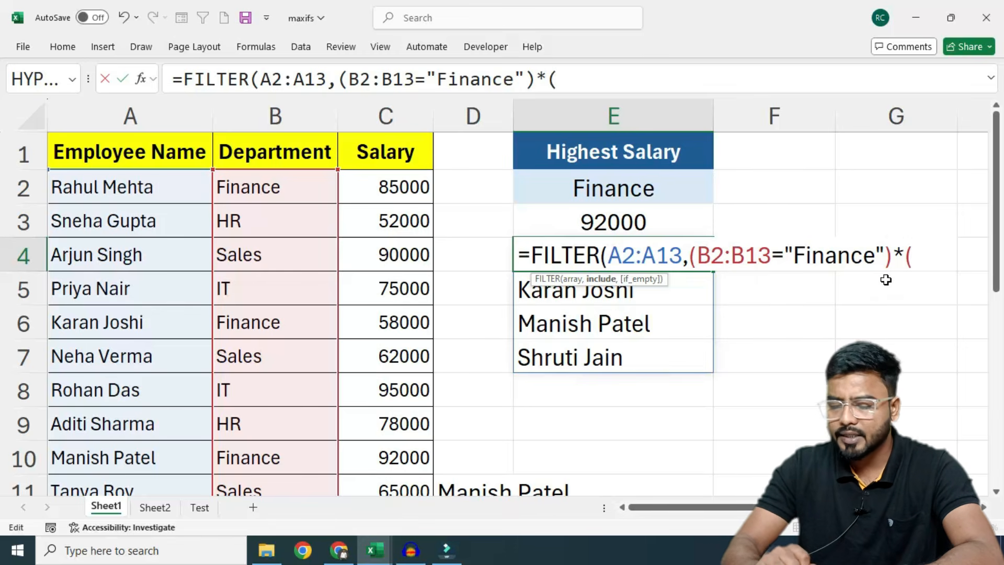
Begin the second FILTER condition in E4 by comparing salaries C2:C13 for equality with a MAXIFS function.
left_click_drag(380, 191, 387, 326)
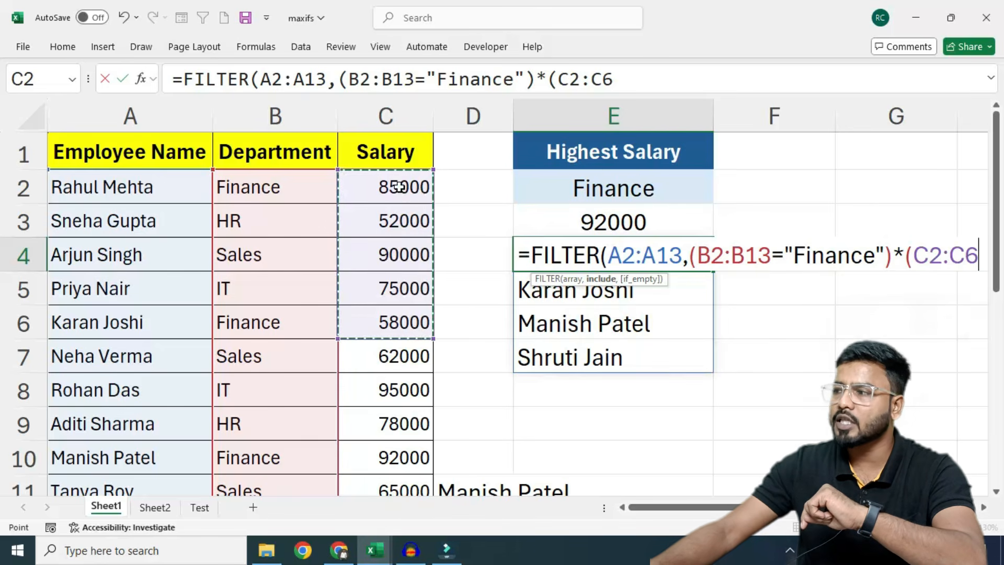
left_click_drag(399, 186, 392, 453)
scroll(977, 349, "up", 1)
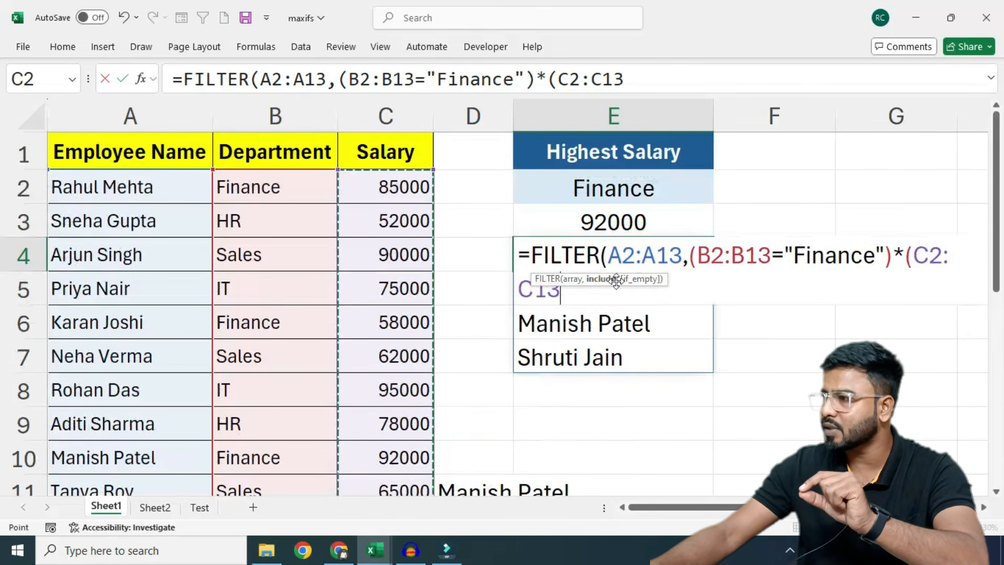
left_click(561, 289)
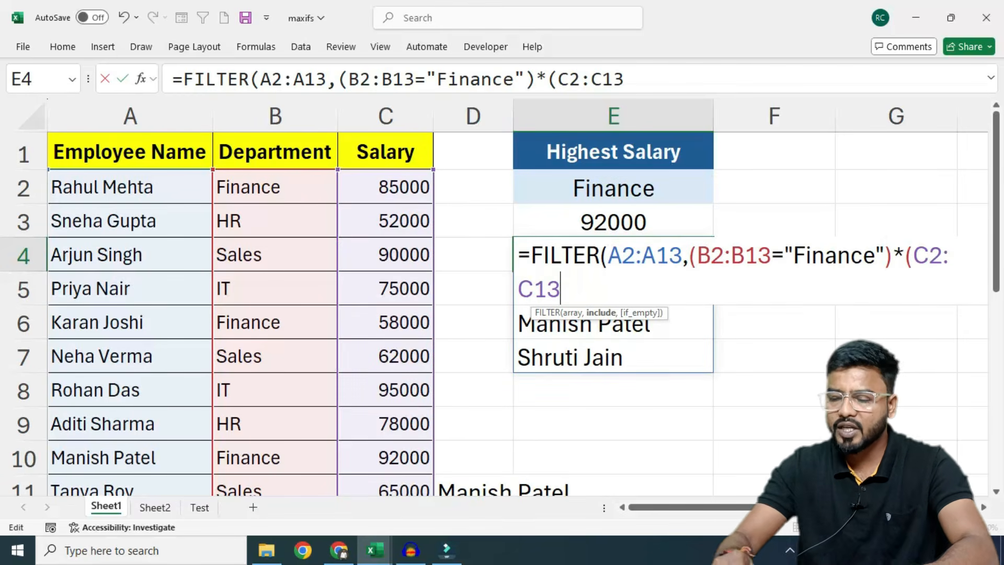
type("=")
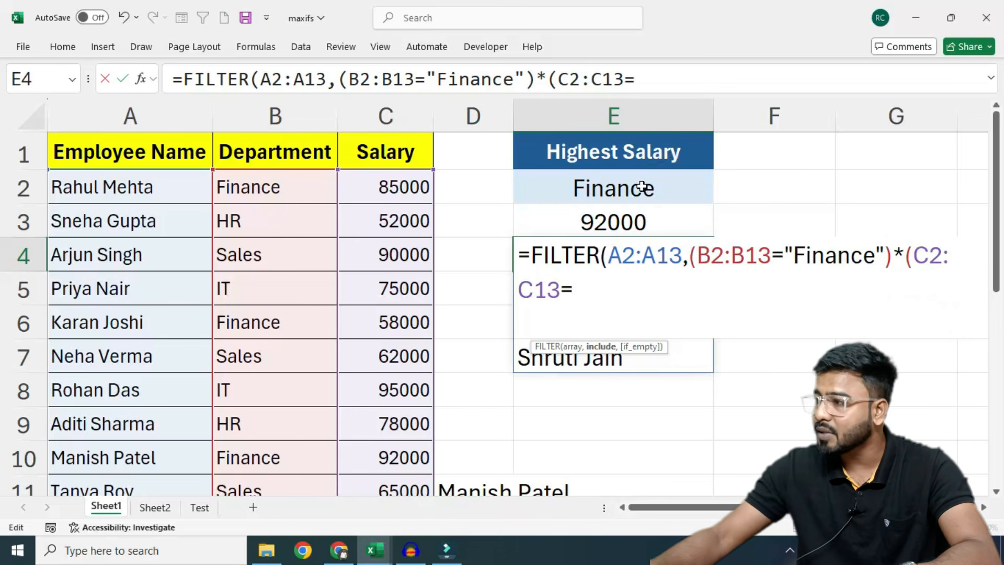
type("maxo")
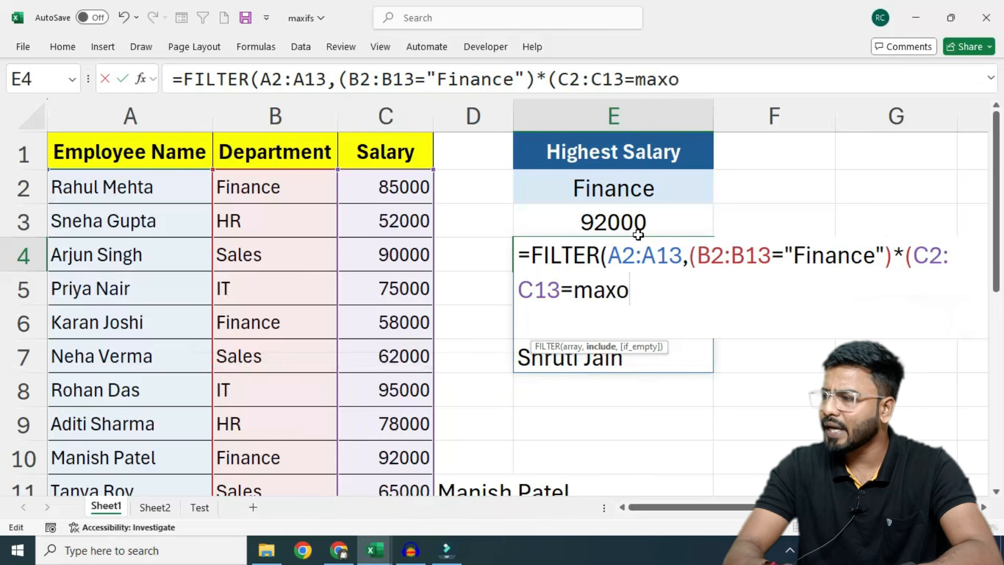
key("BackSpace")
type("ifs")
key("Tab")
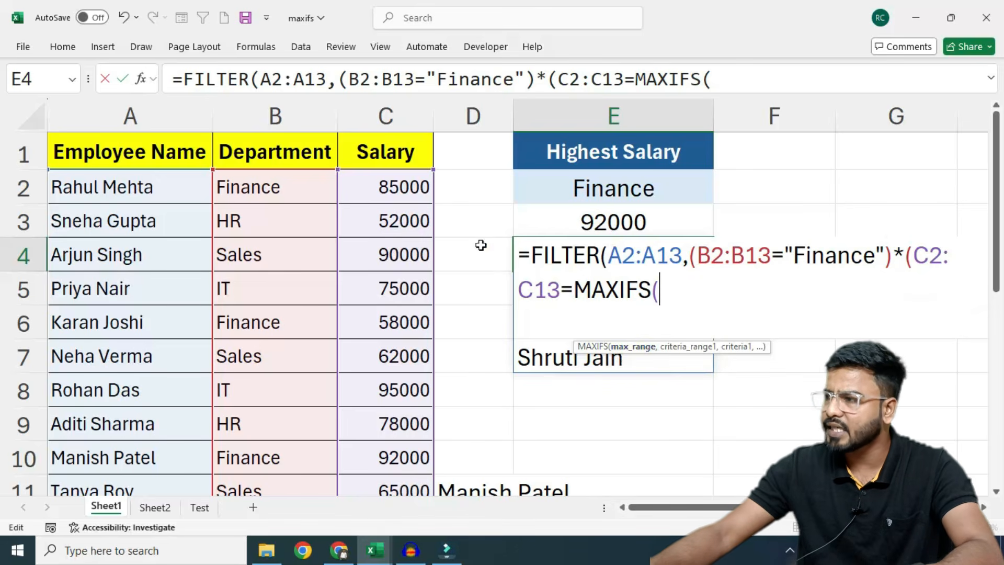
Complete the nested MAXIFS with max range C2:C13, criteria range B2:B13 and criterion "Finance", and close its parenthesis.
left_click_drag(376, 187, 369, 421)
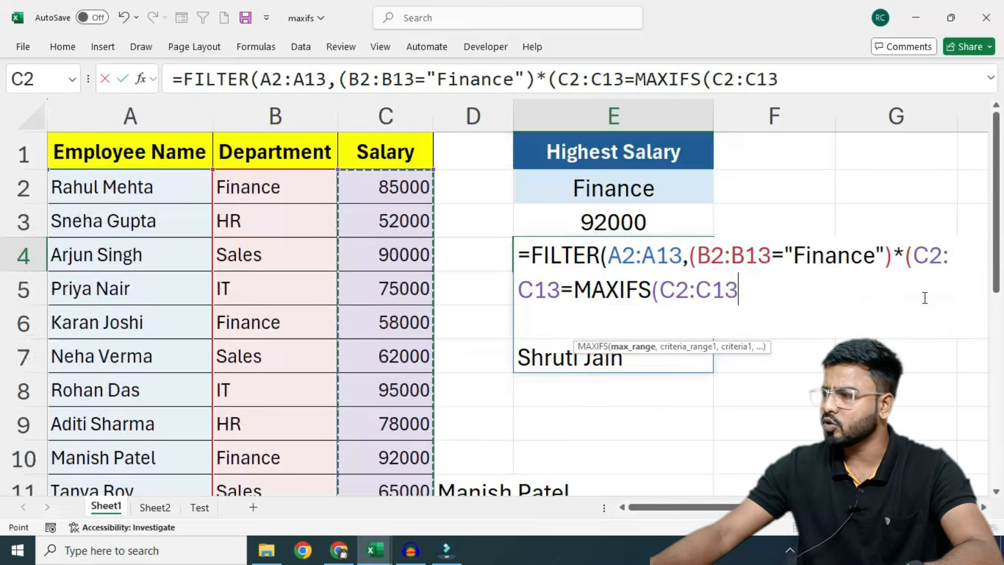
type(",")
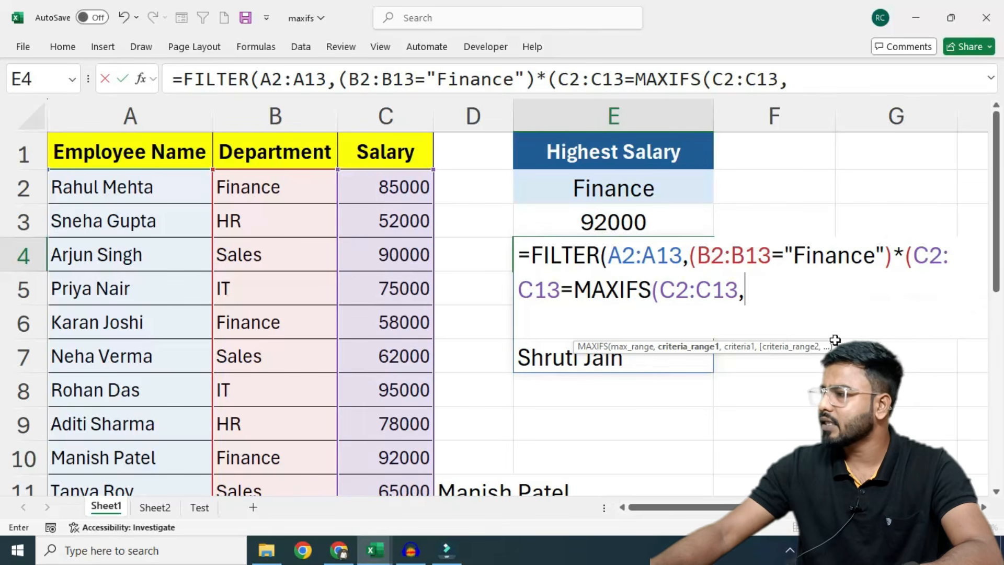
left_click_drag(226, 187, 235, 450)
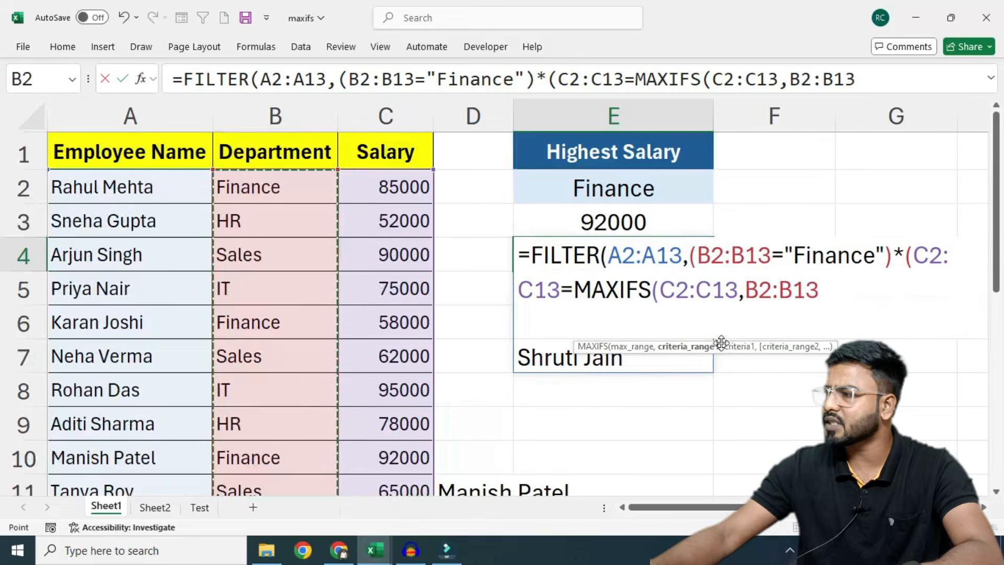
type(",")
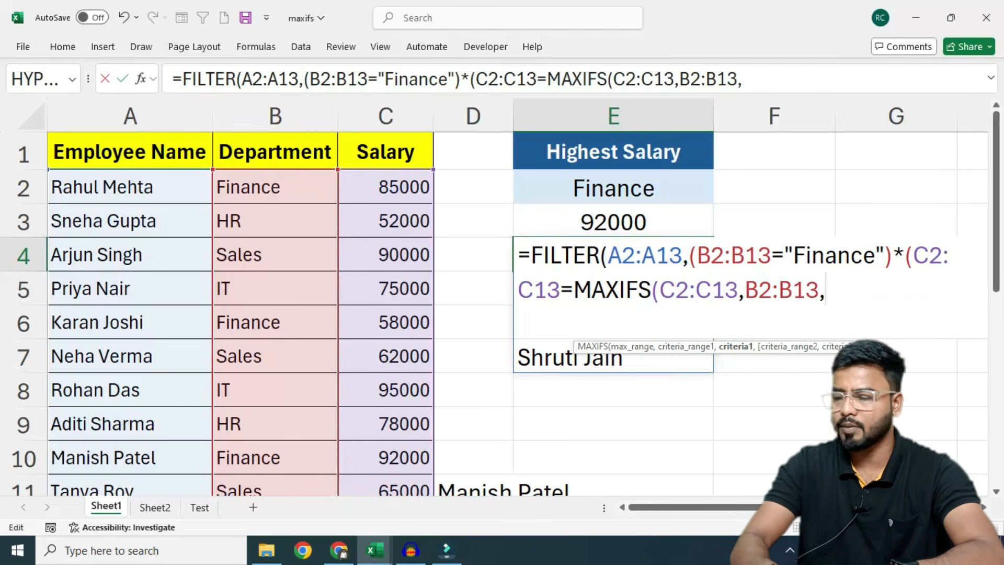
type("\"Finance\"")
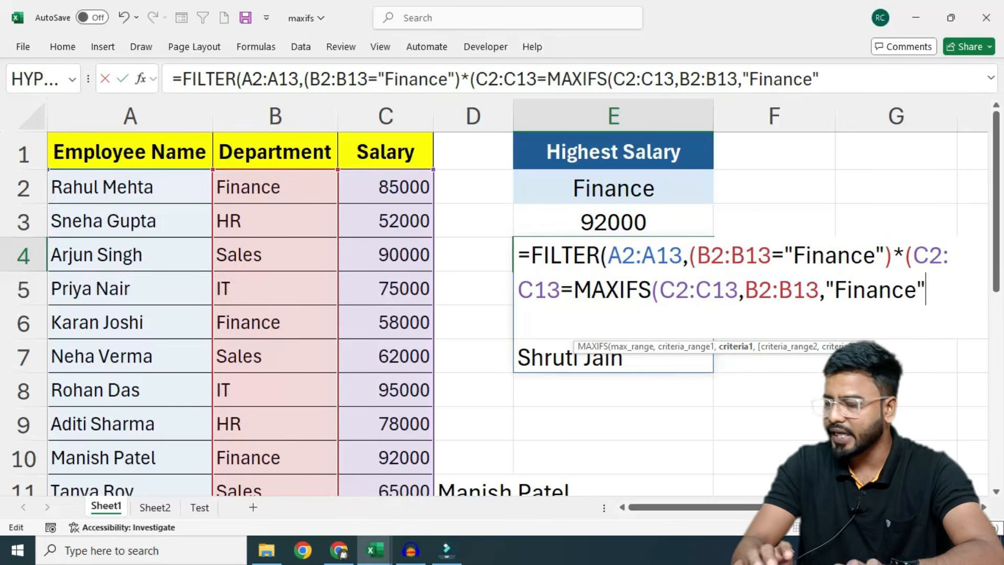
type(")")
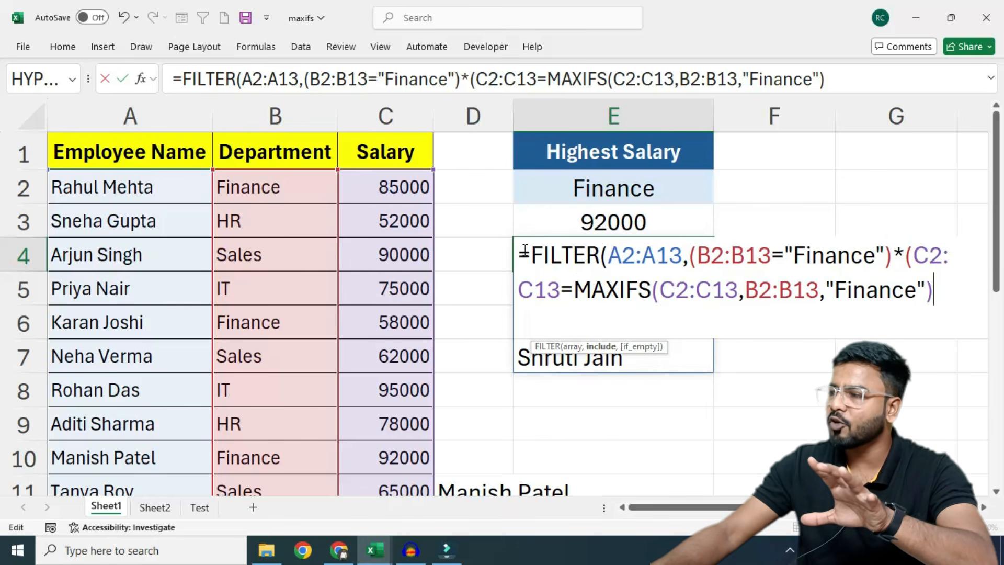
Check the Finance condition and the * operator, and commit the E4 formula with the suggested closing-parentheses correction.
left_click_drag(525, 251, 897, 255)
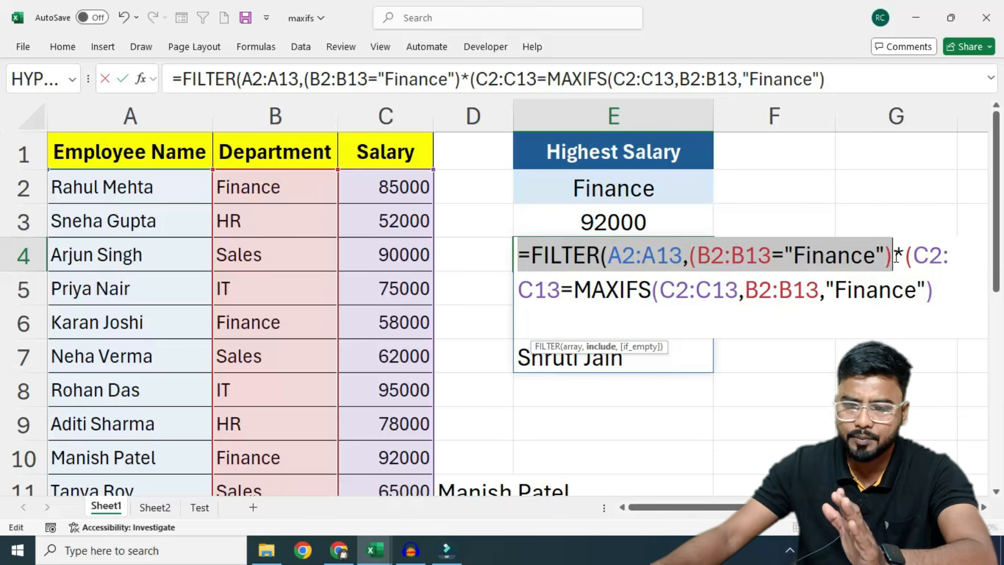
left_click(695, 255)
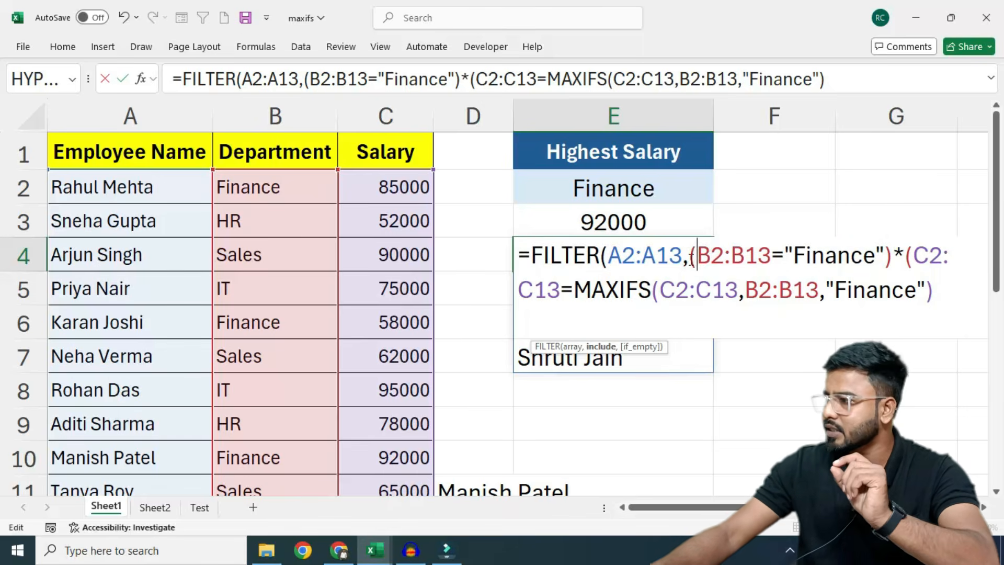
left_click_drag(690, 255, 897, 253)
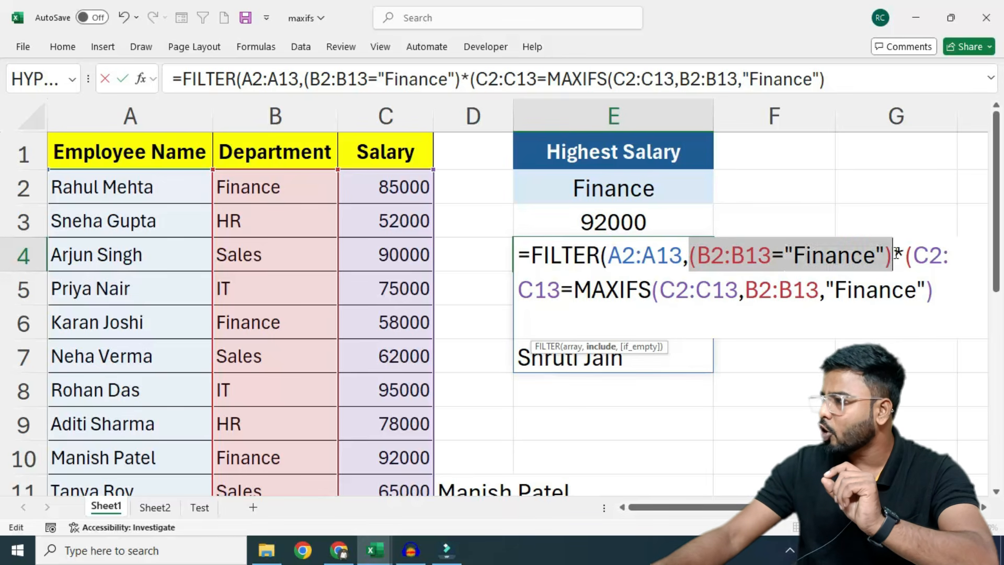
double_click(898, 249)
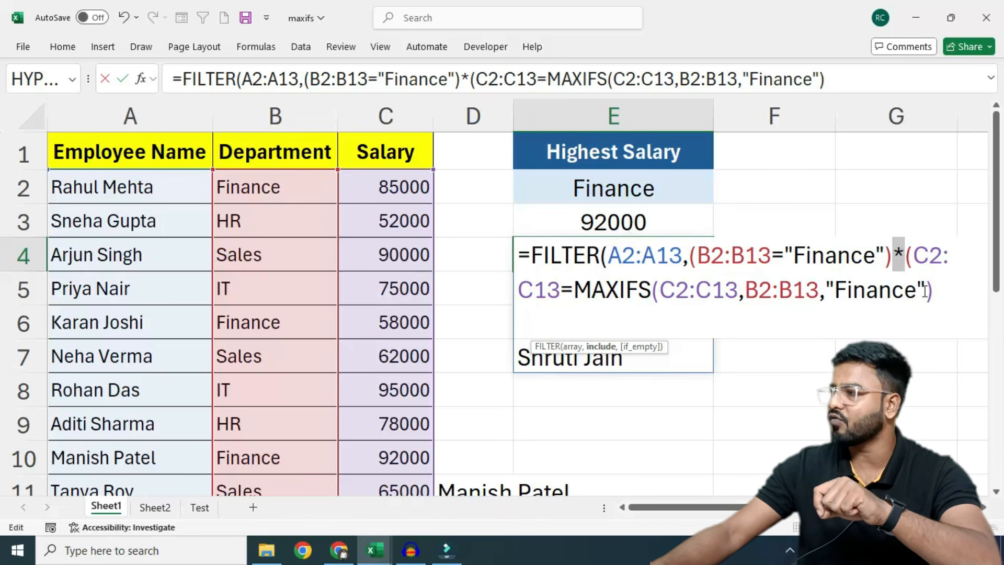
key("Return")
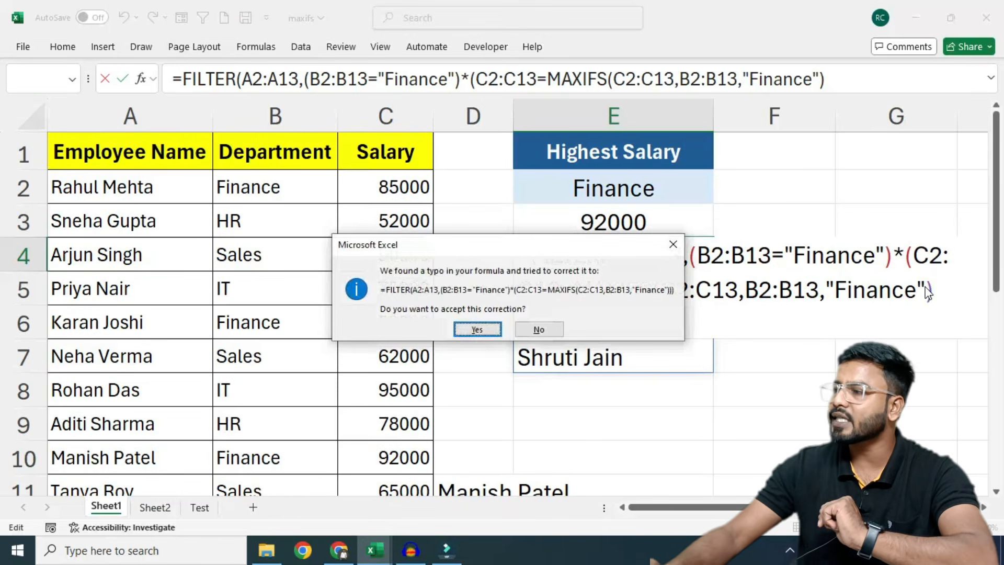
key("Return")
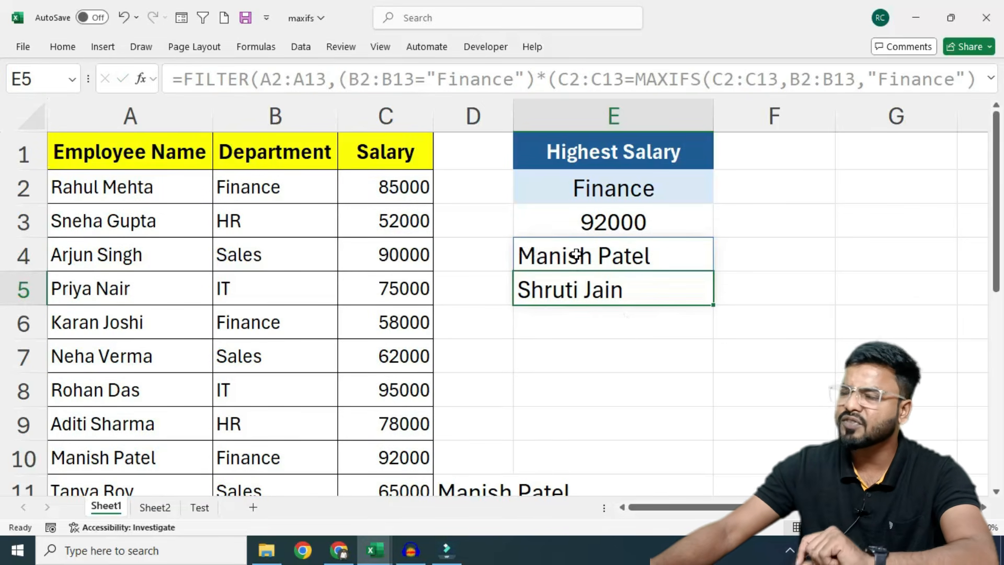
Examine the names returned in E4:E5, both conditions of the FILTER formula, and the MAXIFS formula in E3.
left_click(575, 254)
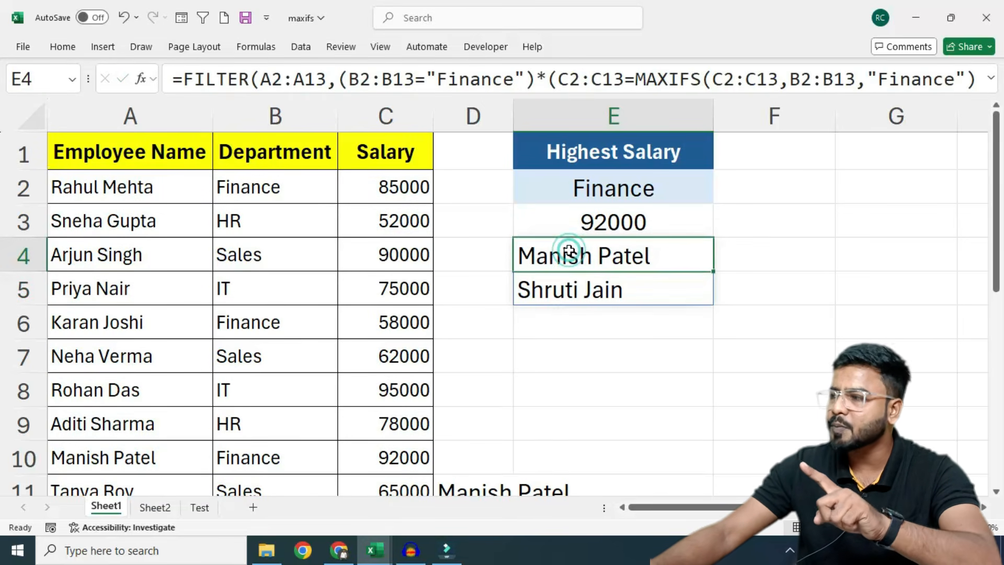
left_click(566, 288)
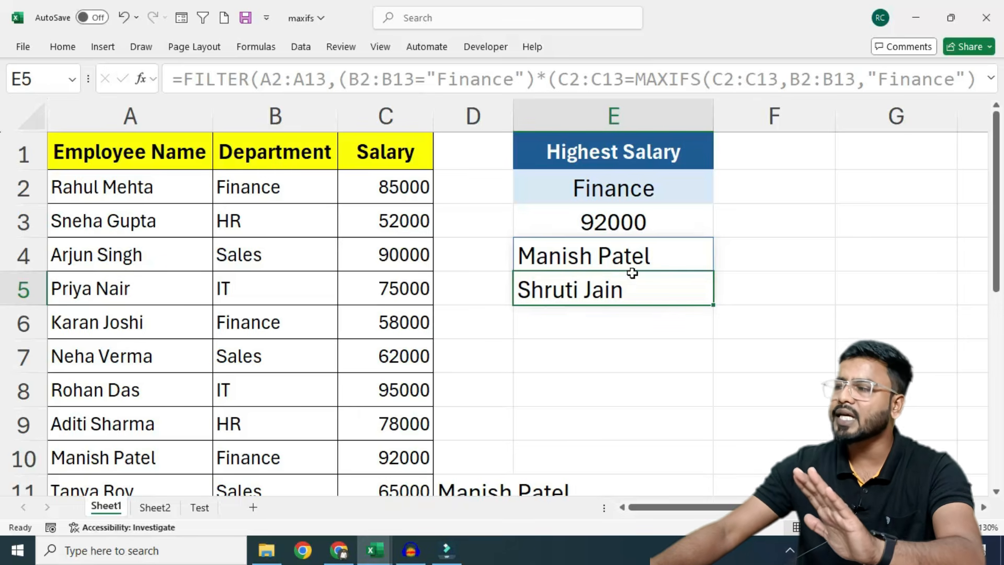
left_click(657, 253)
double_click(658, 254)
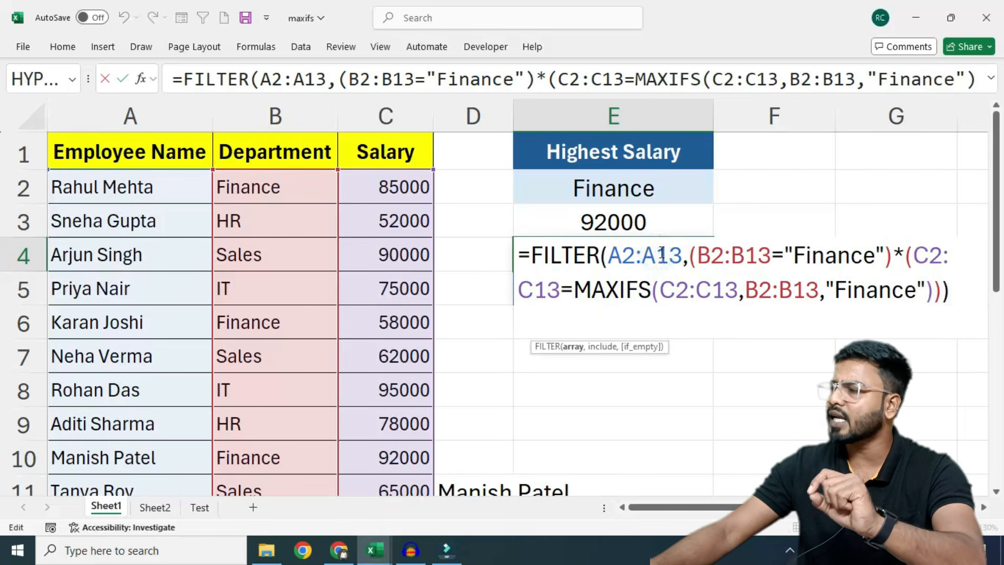
left_click(698, 254)
left_click(831, 250)
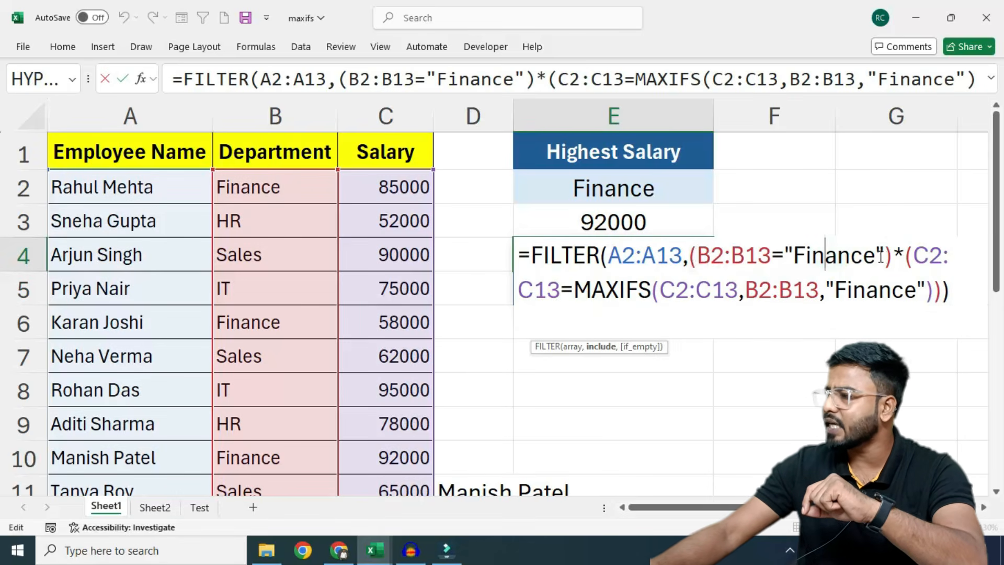
left_click_drag(891, 256, 699, 260)
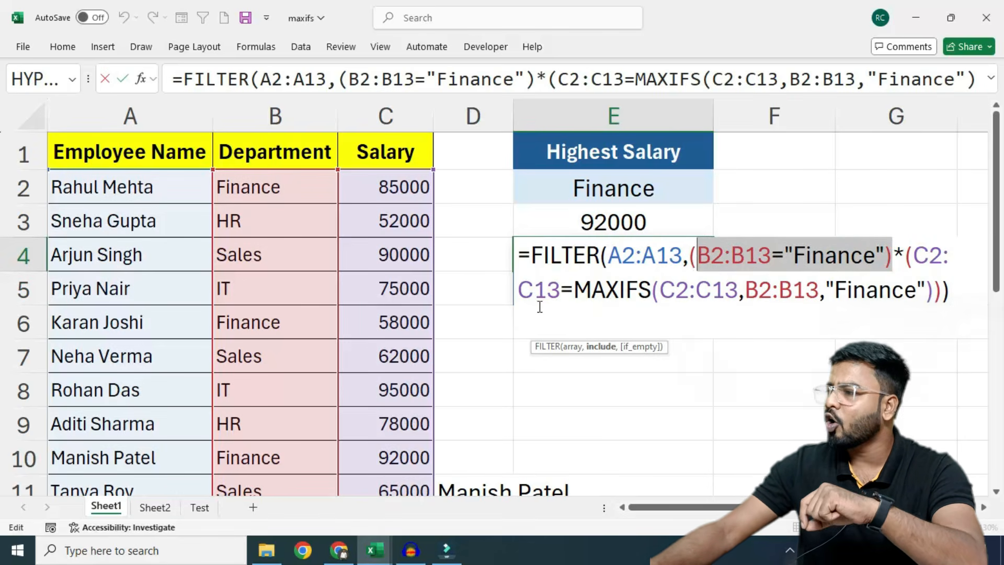
left_click(909, 247)
left_click_drag(910, 247, 941, 289)
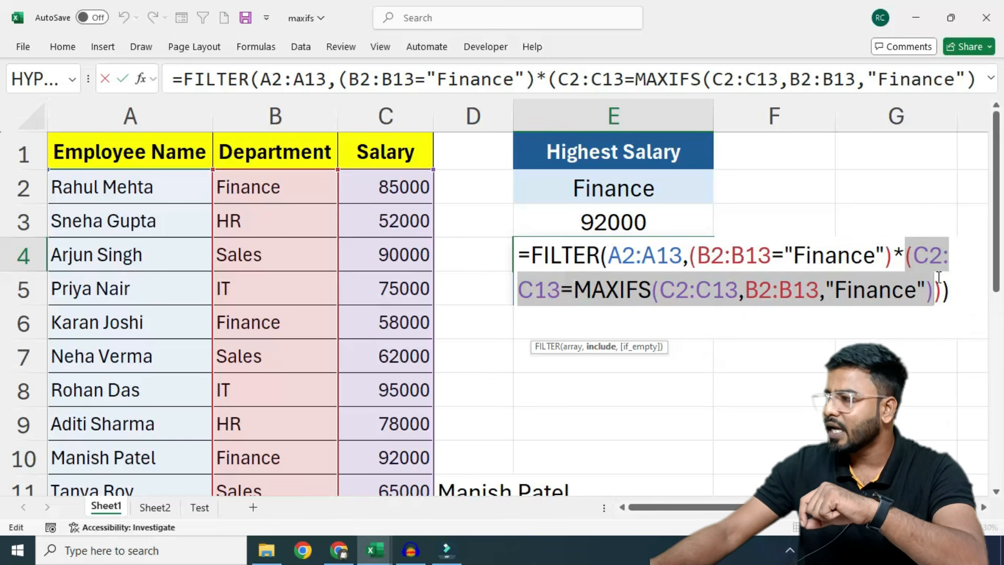
key("Return")
left_click(650, 219)
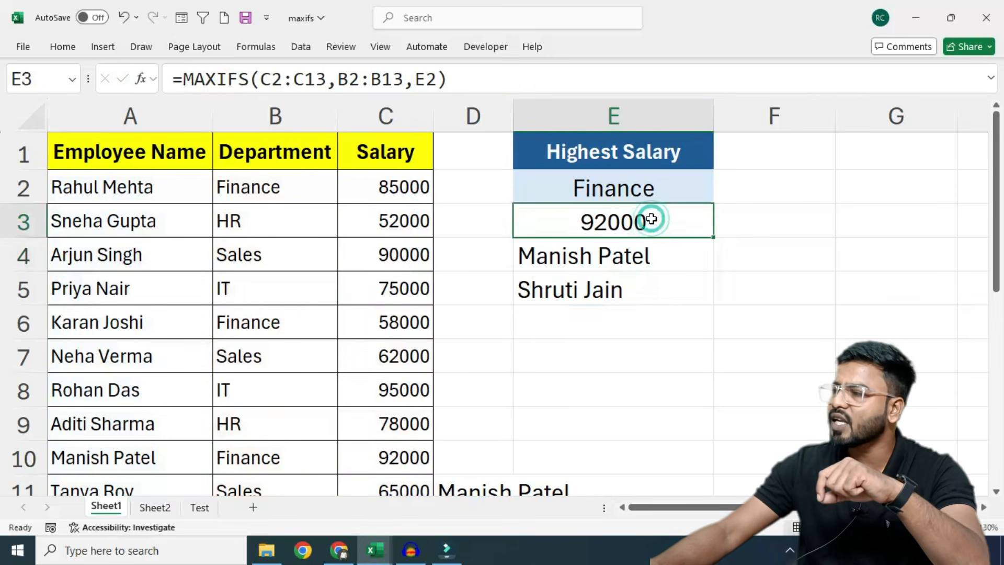
double_click(651, 219)
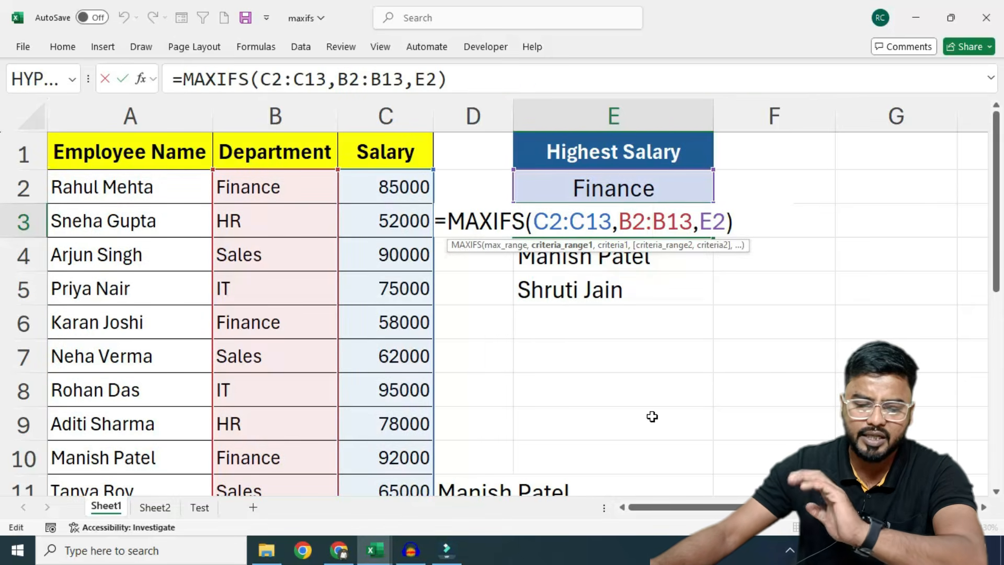
key("Escape")
Replace both hardcoded "Finance" criteria in the E4 FILTER formula with a reference to cell E2.
left_click(688, 249)
double_click(688, 249)
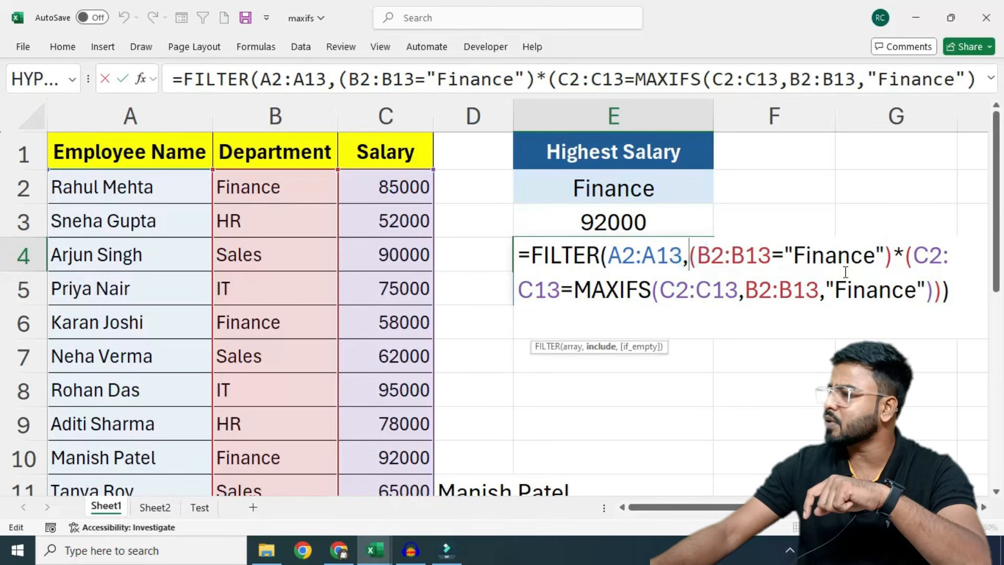
left_click_drag(880, 254, 789, 255)
key("BackSpace")
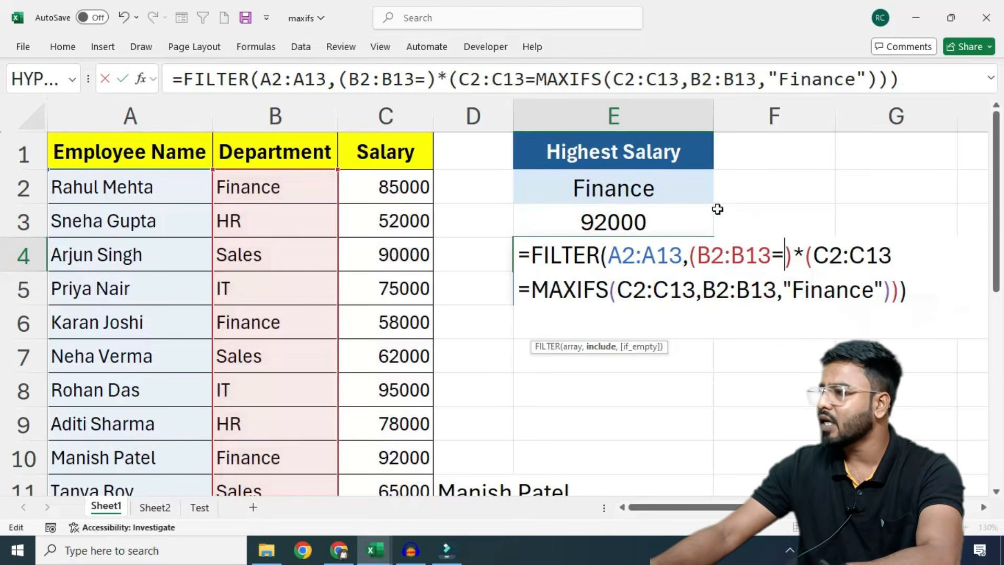
left_click(664, 189)
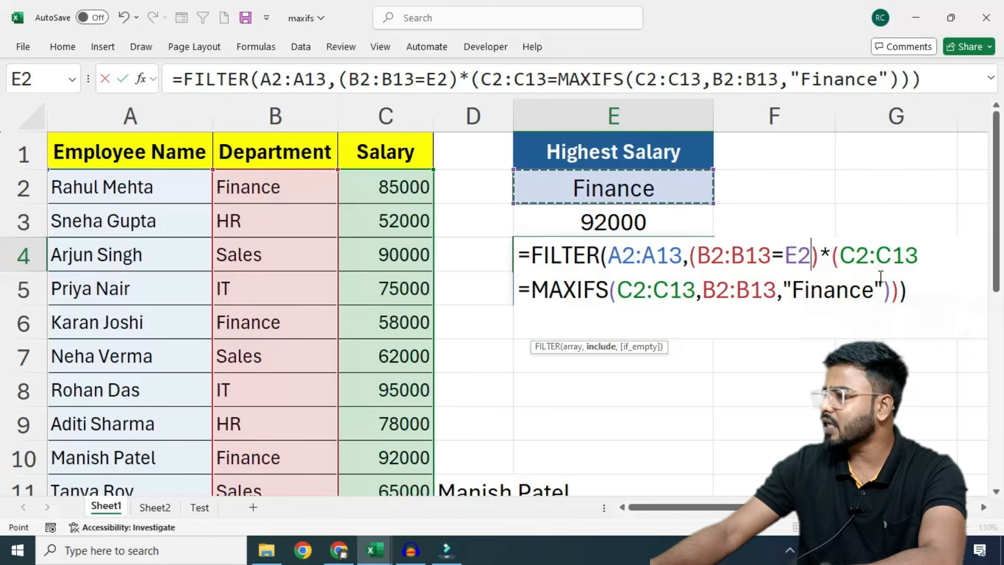
left_click_drag(884, 289, 782, 289)
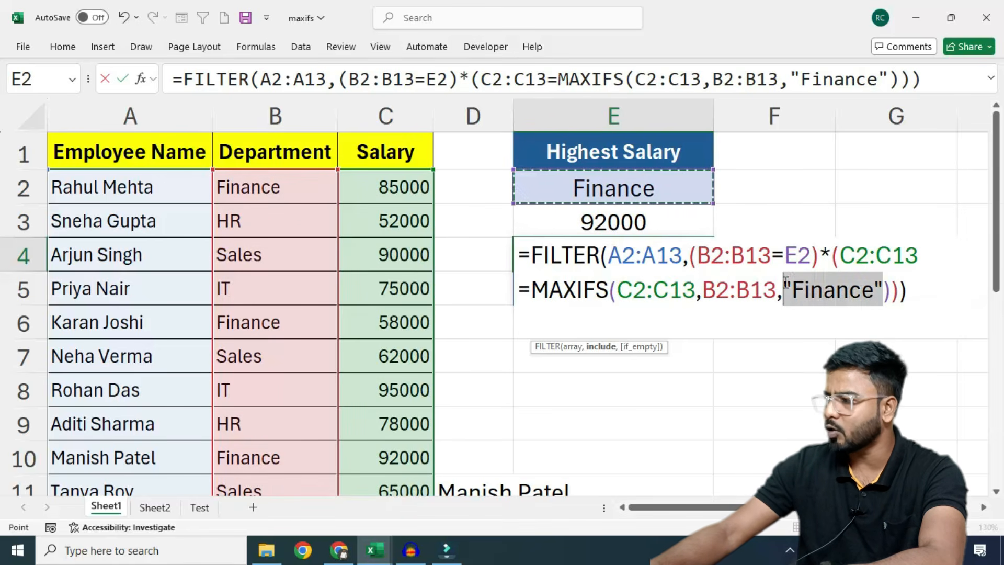
key("BackSpace")
left_click(655, 189)
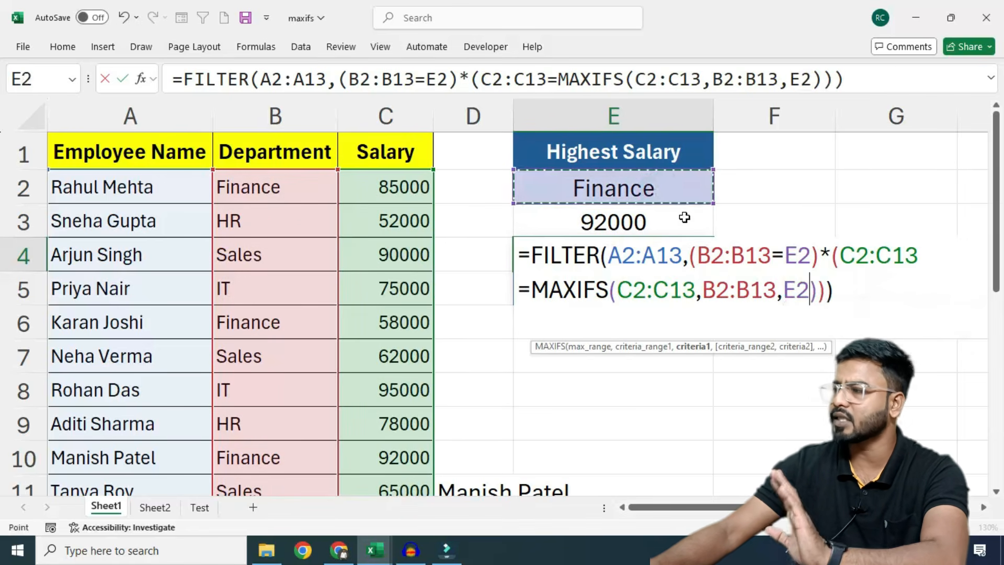
key("Return")
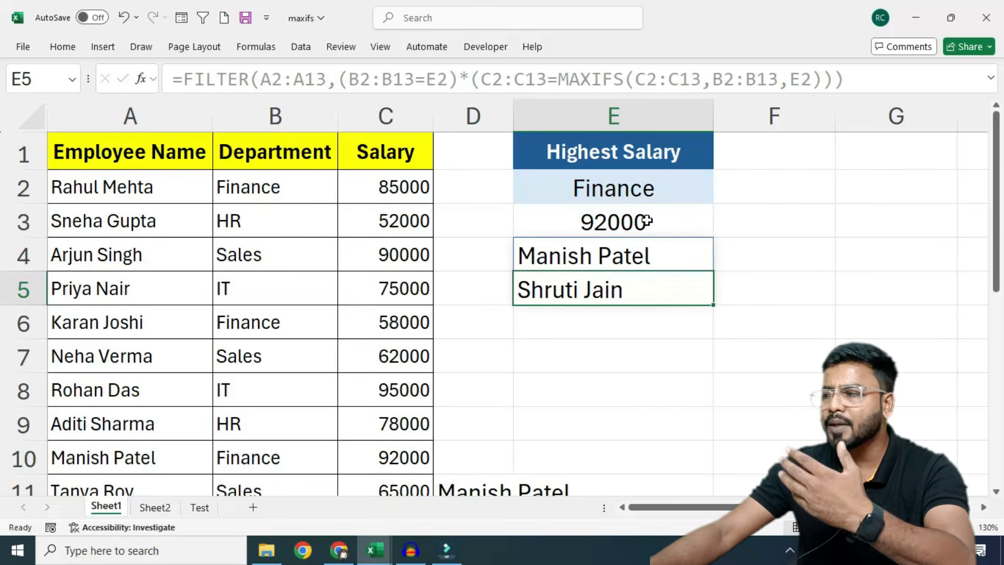
Test the formulas by choosing HR and Sales in turn as the department in cell E2.
left_click(670, 191)
left_click(720, 197)
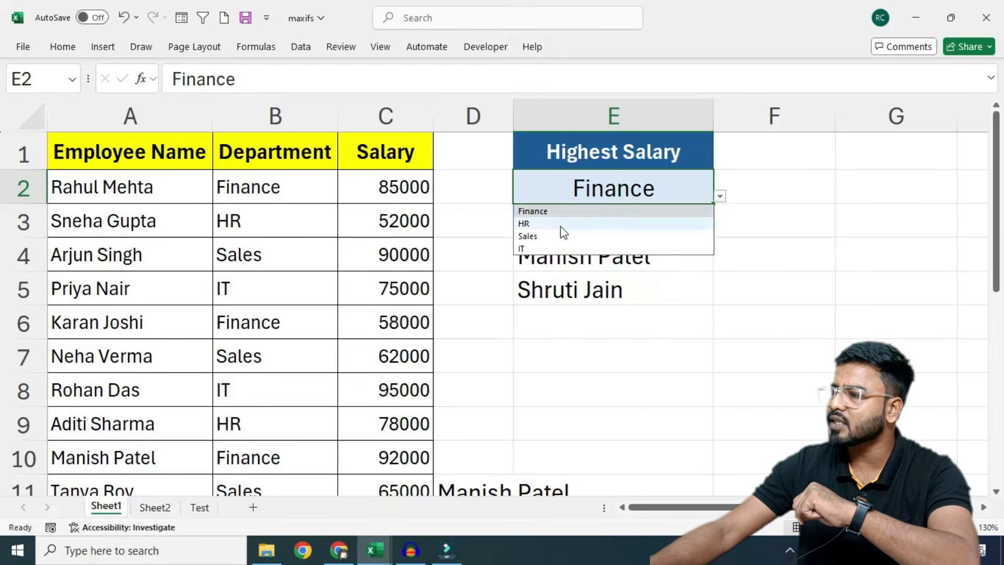
left_click(557, 224)
left_click(719, 197)
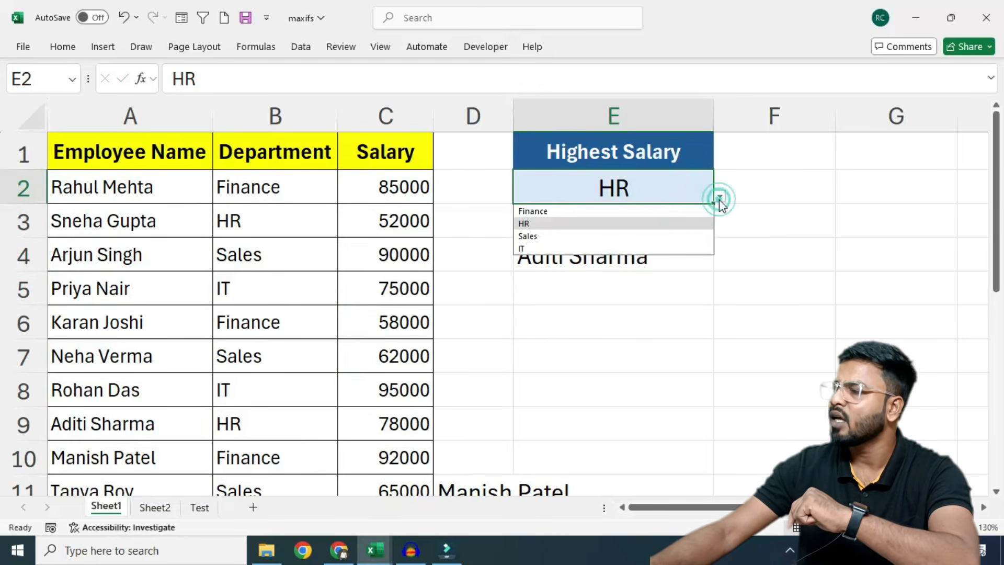
left_click(541, 236)
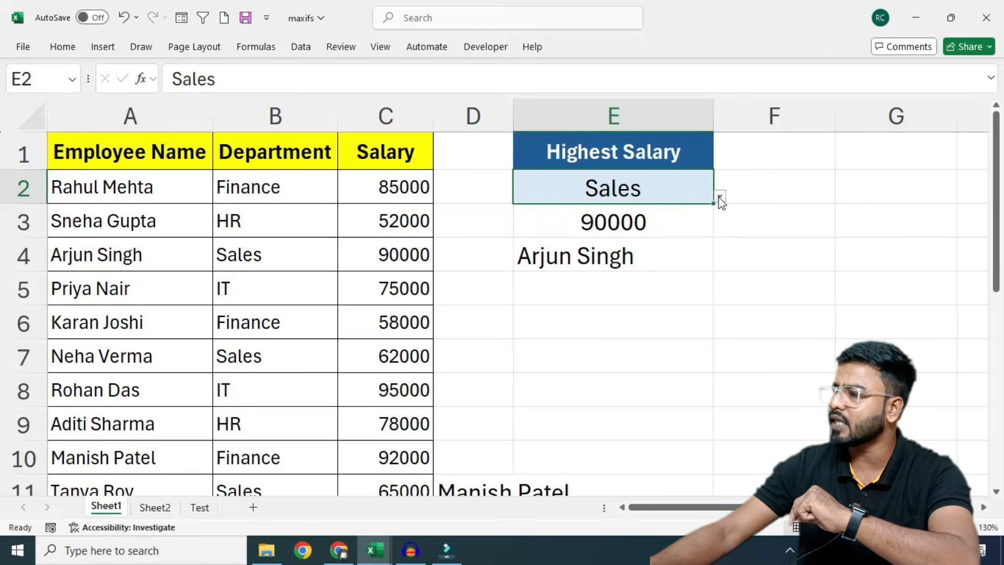
Choose IT as the department in E2 and set the salary in C5 to 95000 to test a tie for the highest salary.
left_click(720, 197)
left_click(549, 249)
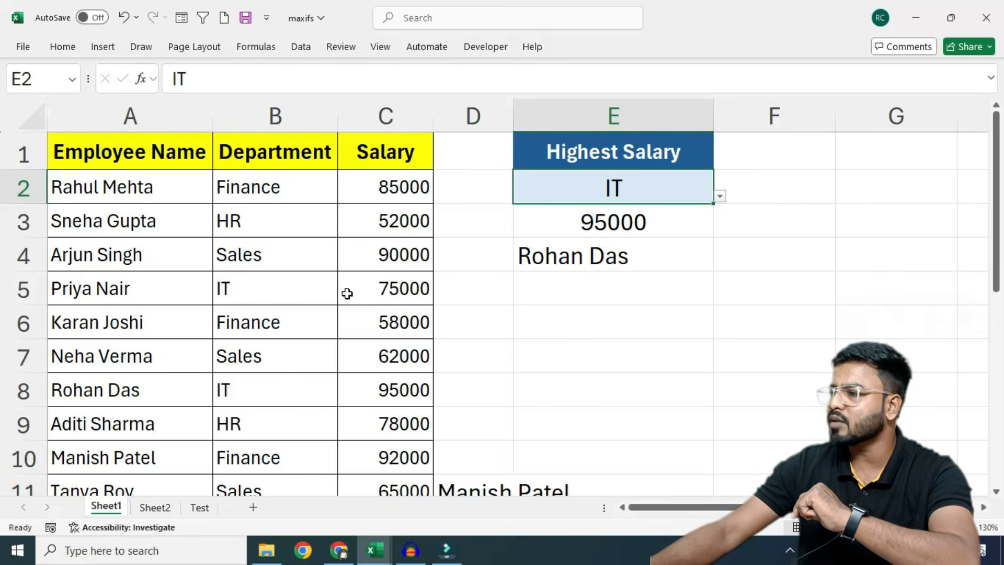
left_click(390, 287)
double_click(390, 287)
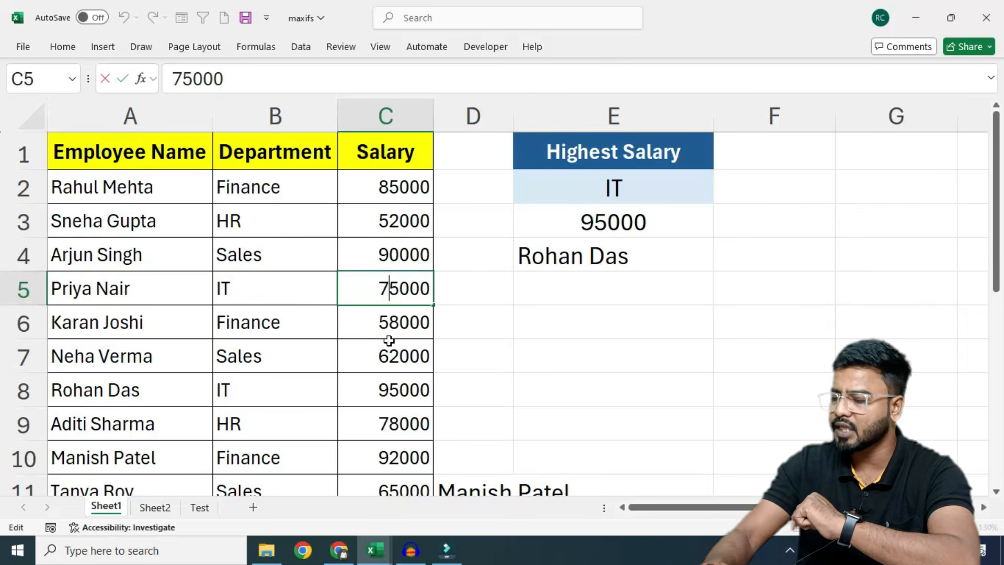
key("BackSpace")
type("9")
key("Return")
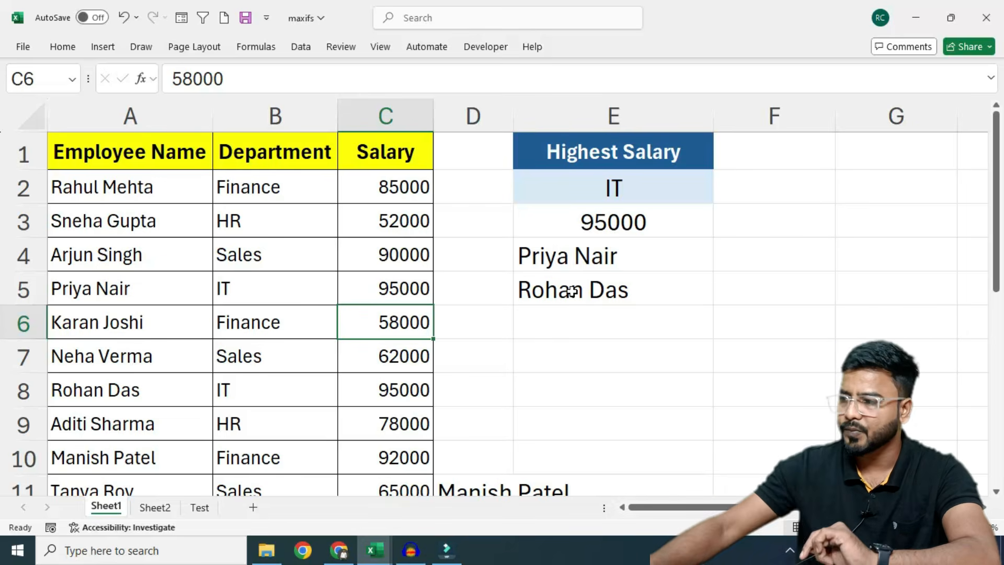
Examine the State and Sales data on the Test sheet against the worked examples on Sheet2 and Sheet1, including Sheet1's results in E2:E5.
left_click(199, 507)
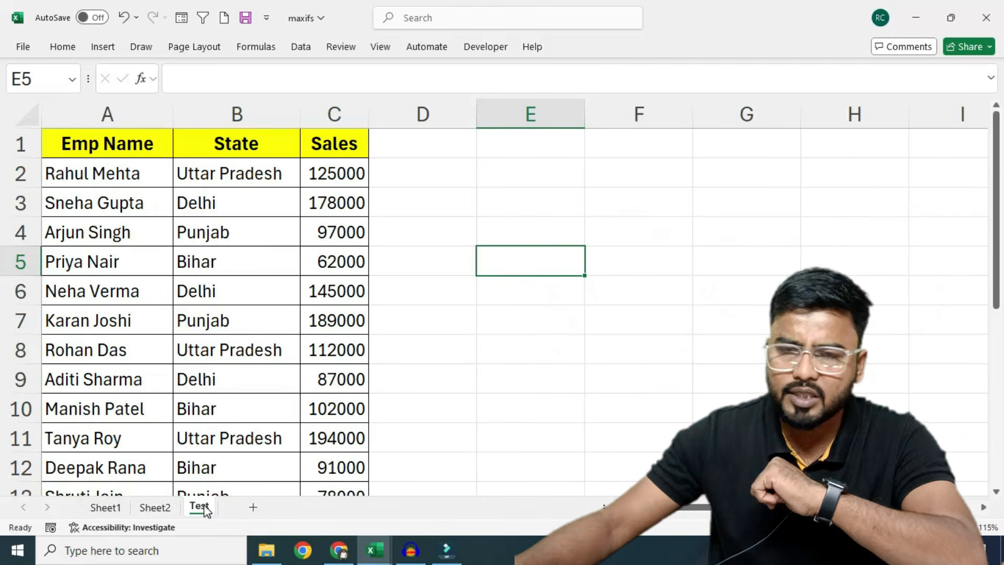
left_click(102, 507)
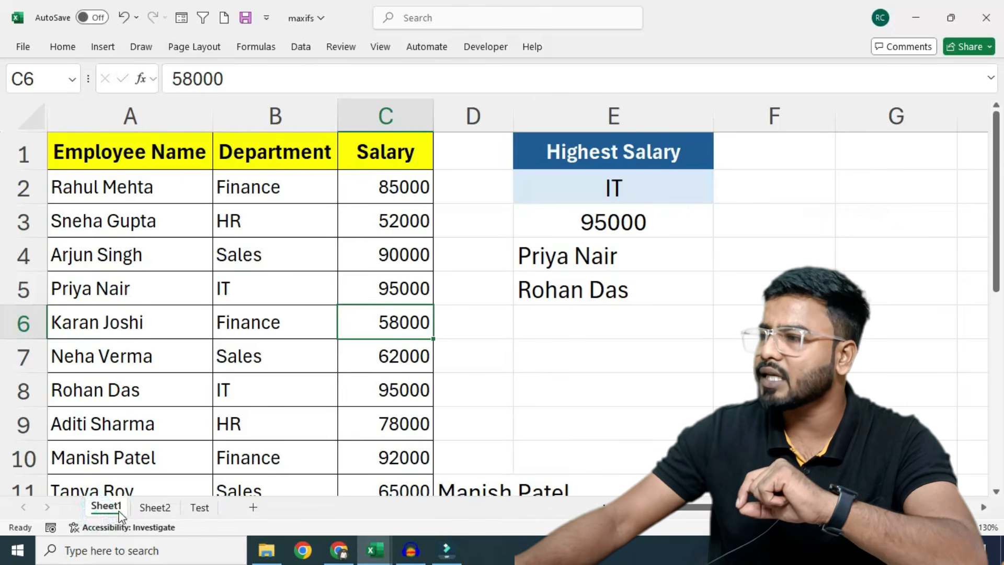
left_click(155, 507)
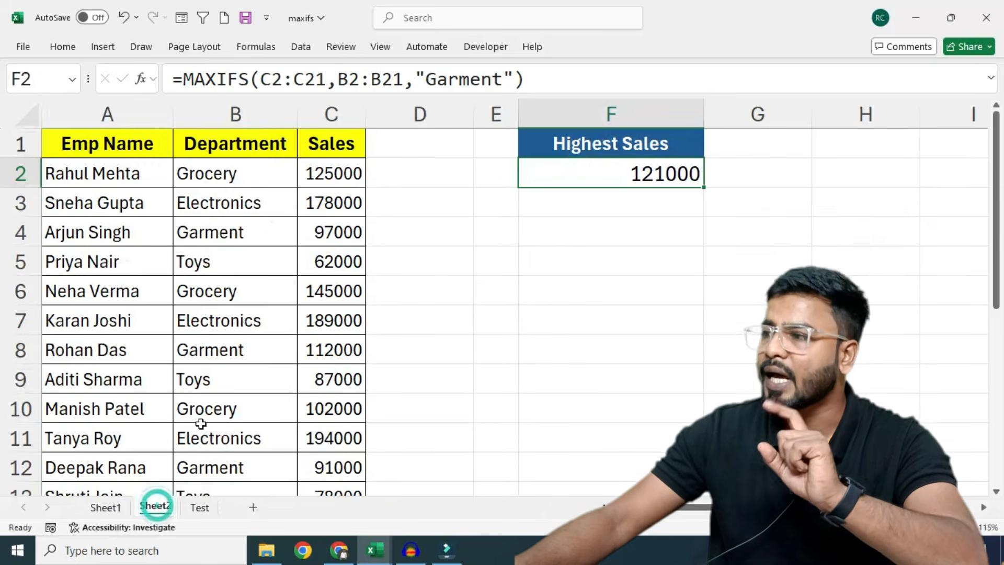
left_click(198, 506)
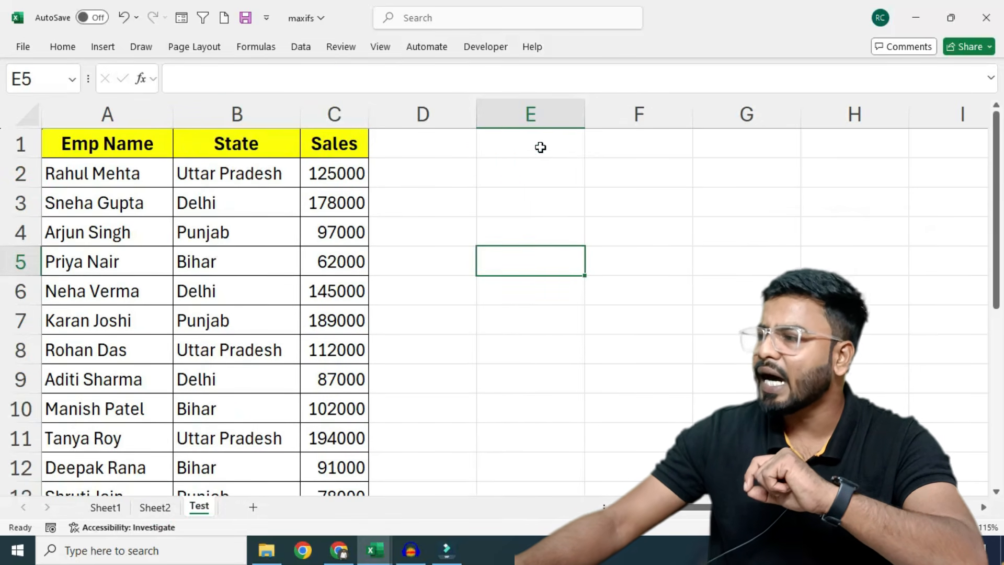
left_click_drag(540, 146, 712, 148)
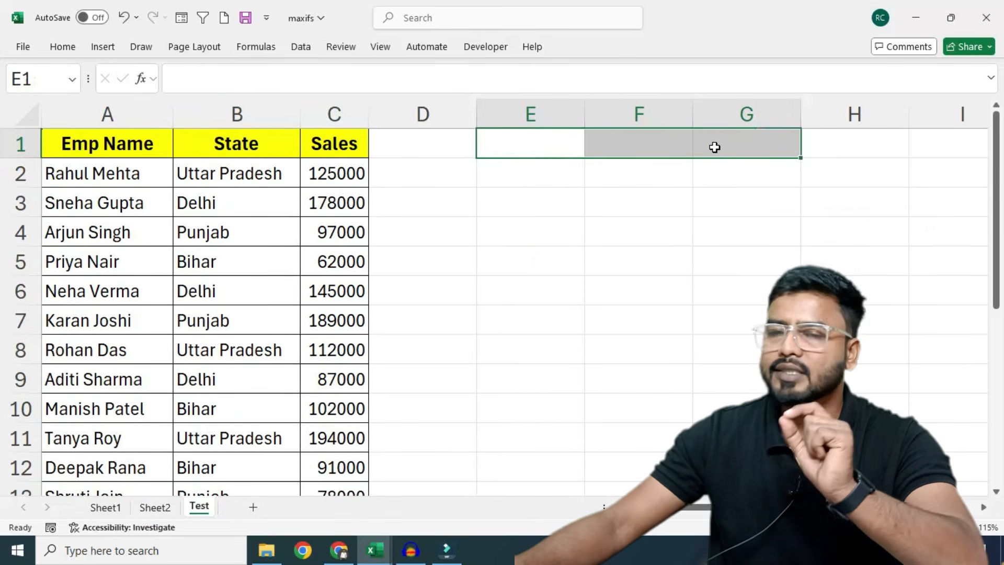
left_click(634, 249)
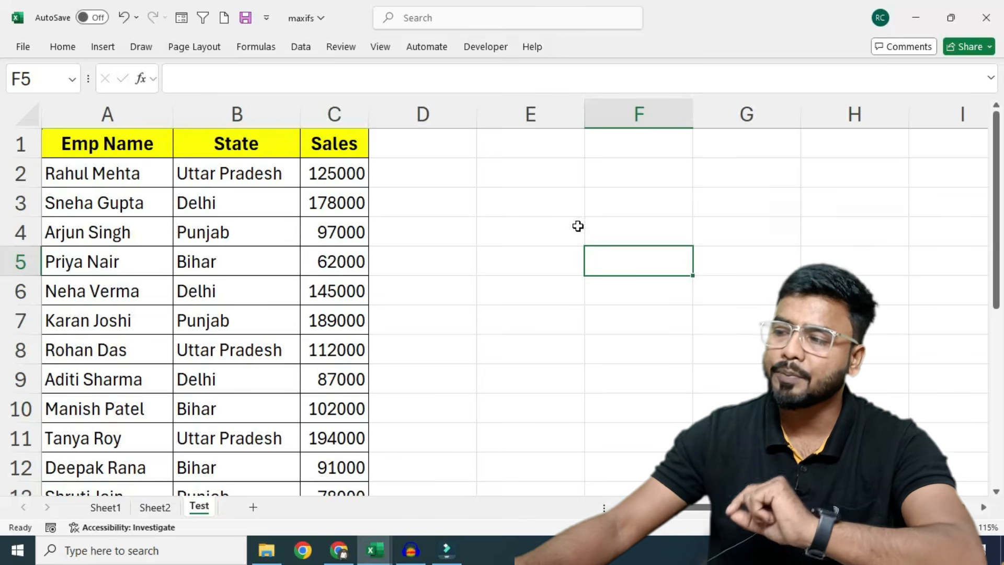
left_click(106, 507)
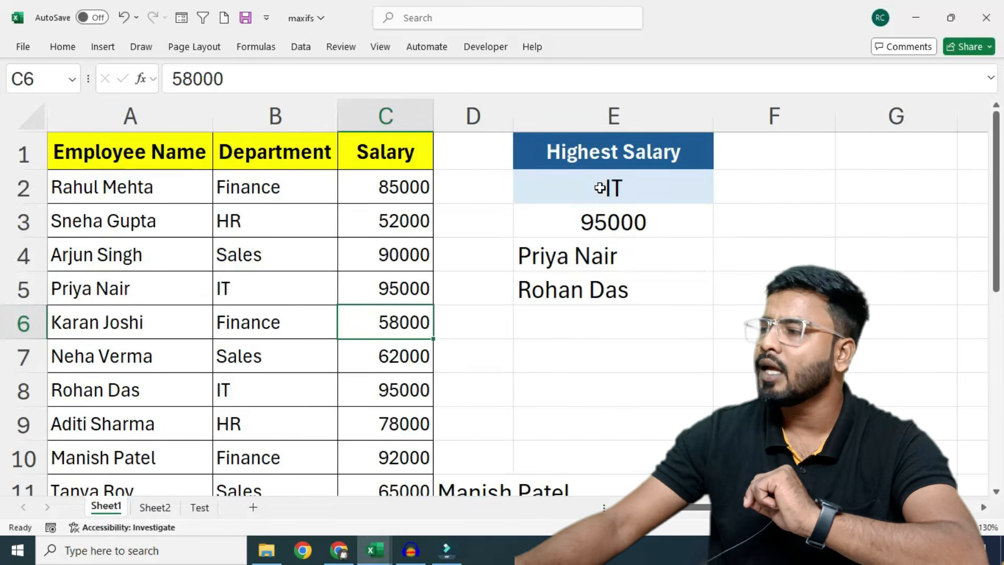
left_click_drag(596, 187, 589, 281)
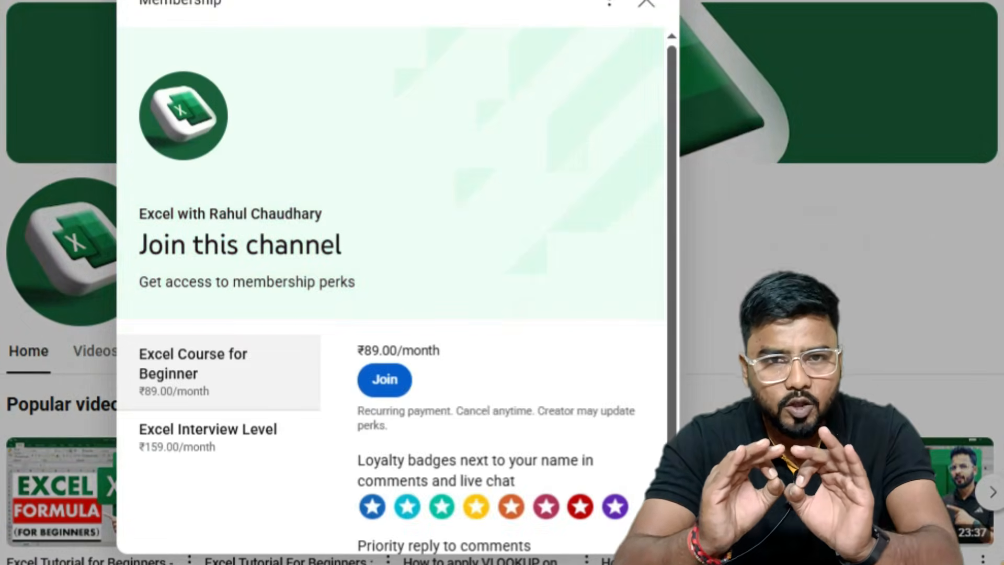
On YouTube, review the perks of the Excel Interview Level and Excel Course for Beginner memberships, and close the membership window.
scroll(392, 292, "down", 2)
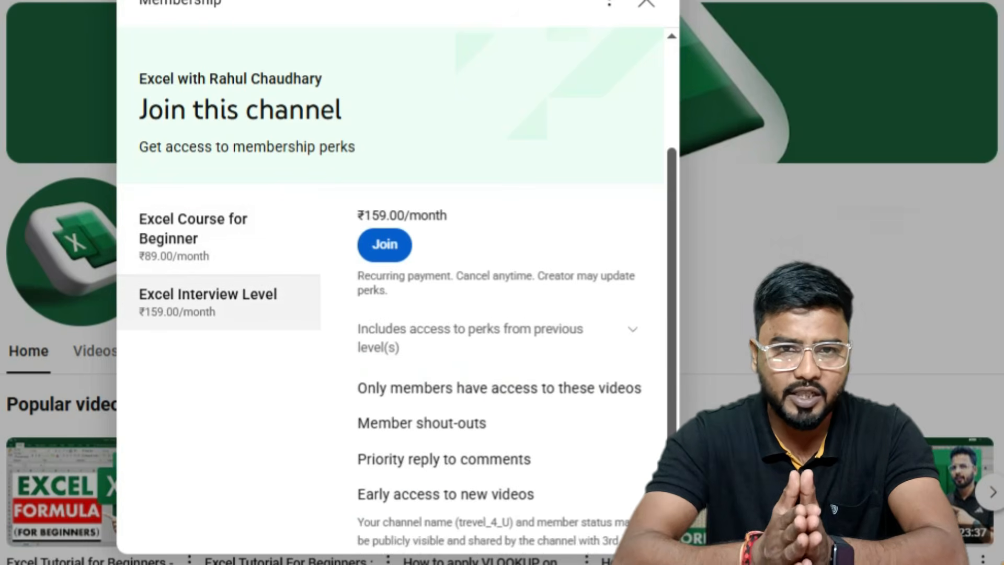
scroll(392, 292, "up", 3)
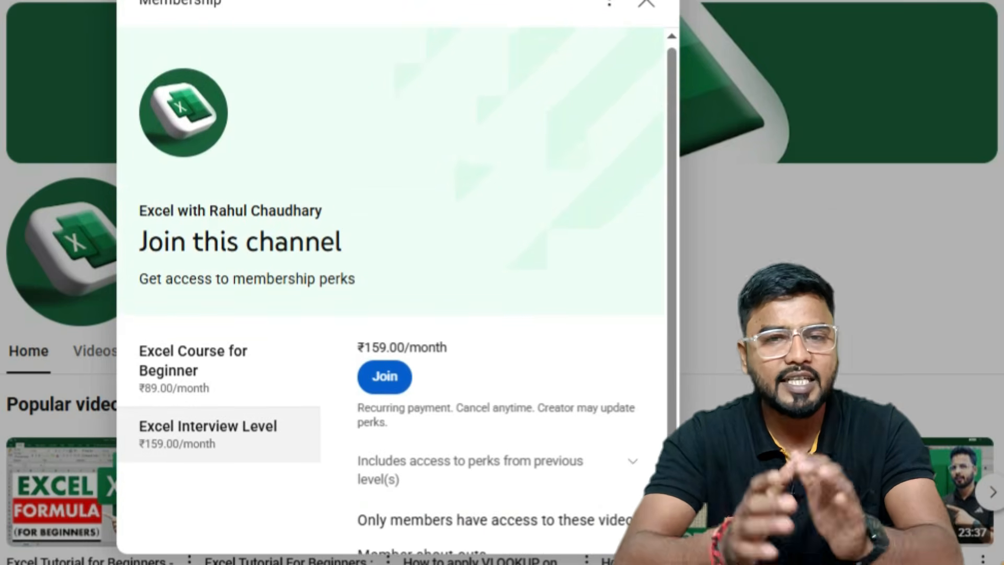
left_click(218, 369)
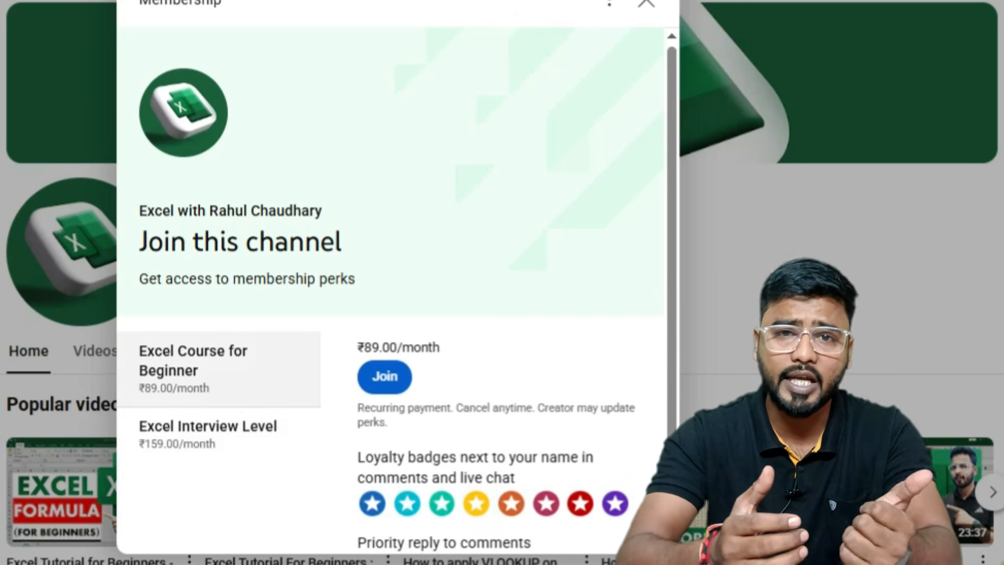
scroll(392, 293, "down", 1)
scroll(392, 293, "up", 1)
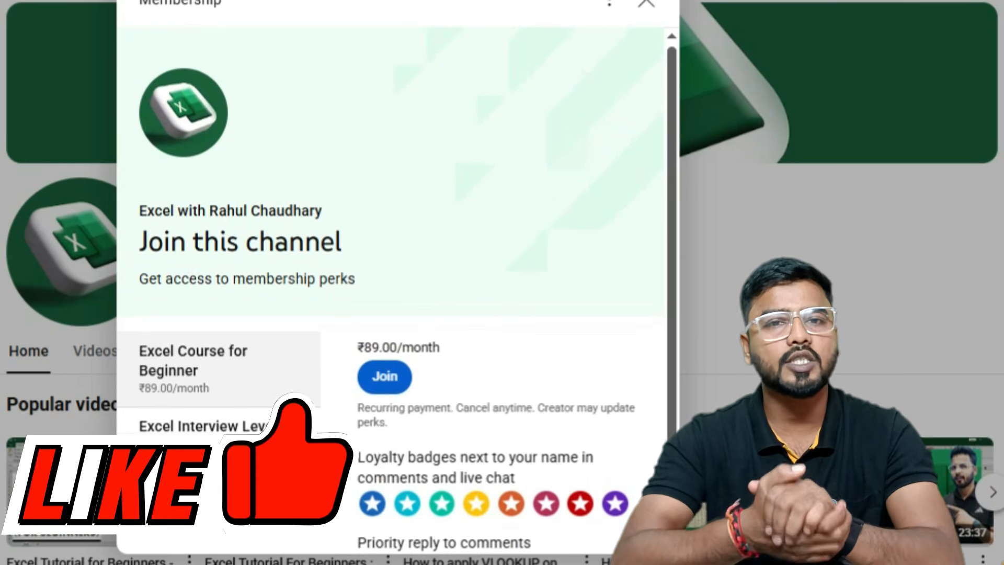
left_click(646, 4)
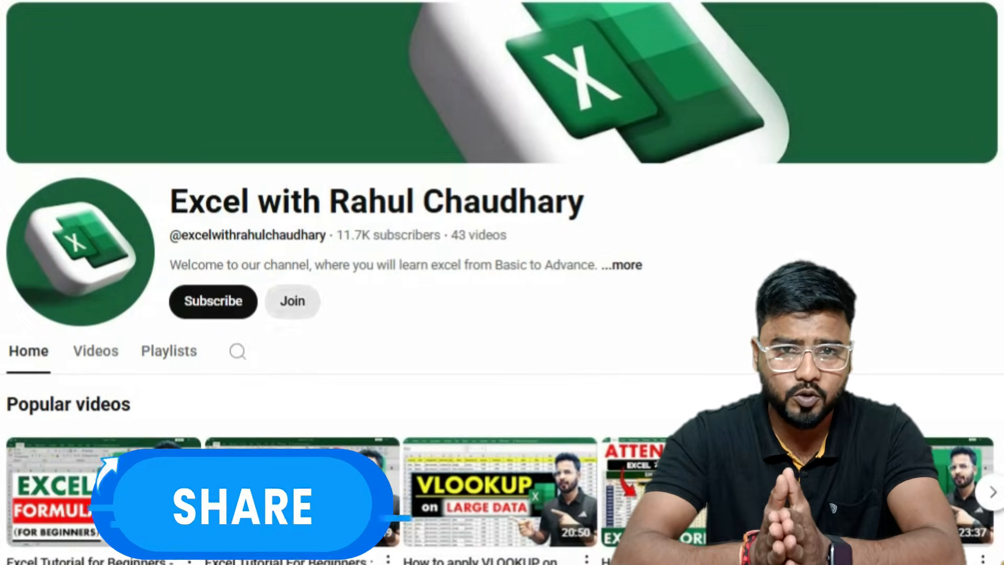